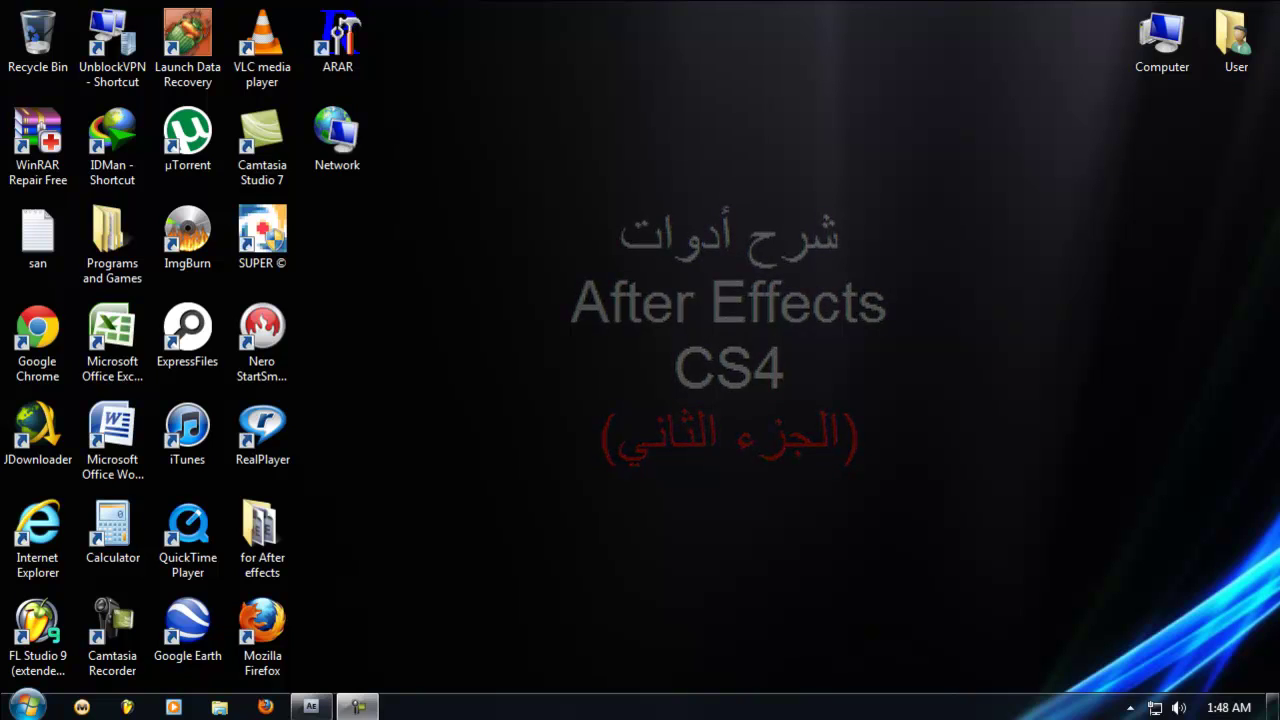
Bring the After Effects window back to the front with Alt+Tab
{"action": "key", "text": "alt+Tab"}
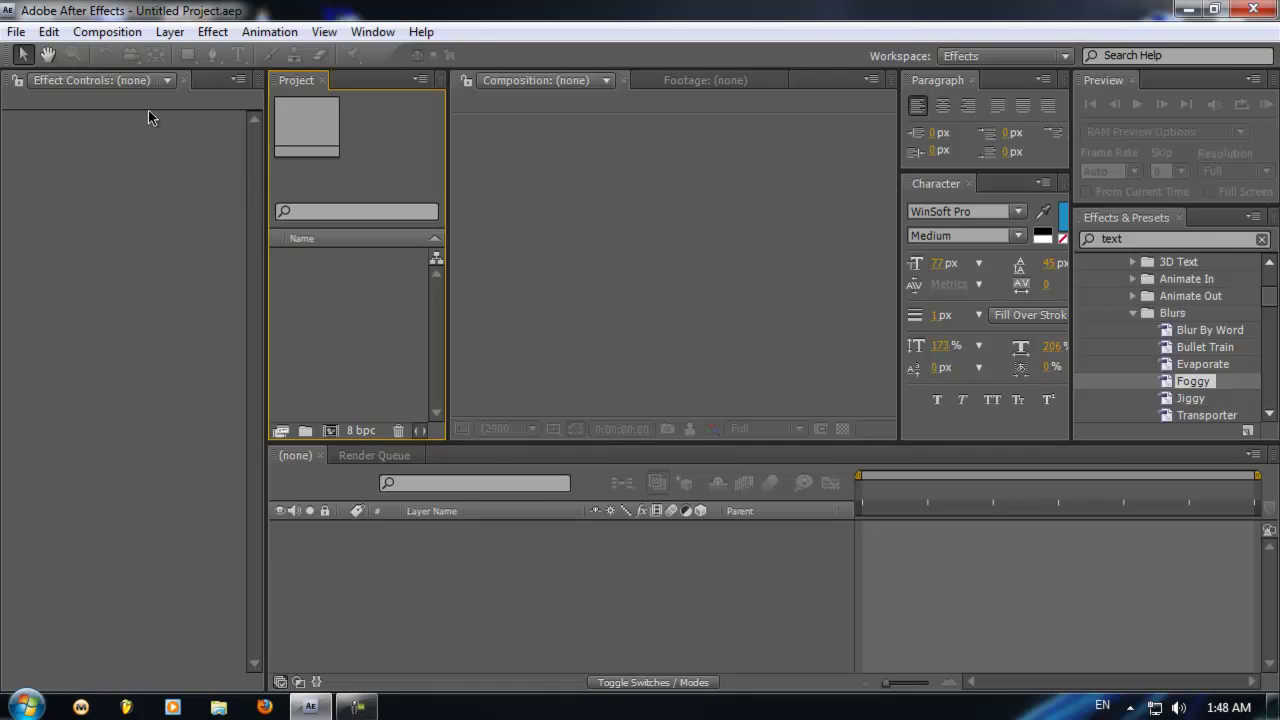
Start a fresh untitled project from File > New, then show the Composition menu
{"action": "left_click", "coordinate": [16, 32]}
{"action": "mouse_move", "coordinate": [17, 55]}
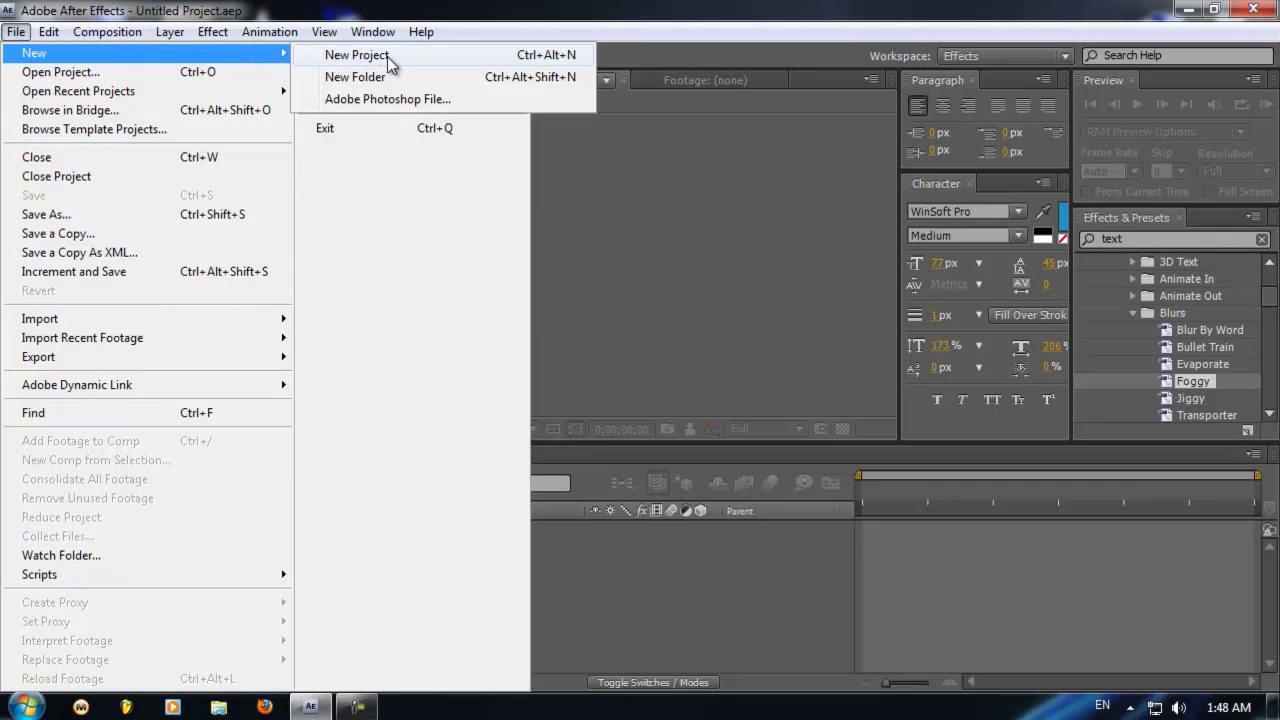
{"action": "left_click", "coordinate": [357, 55]}
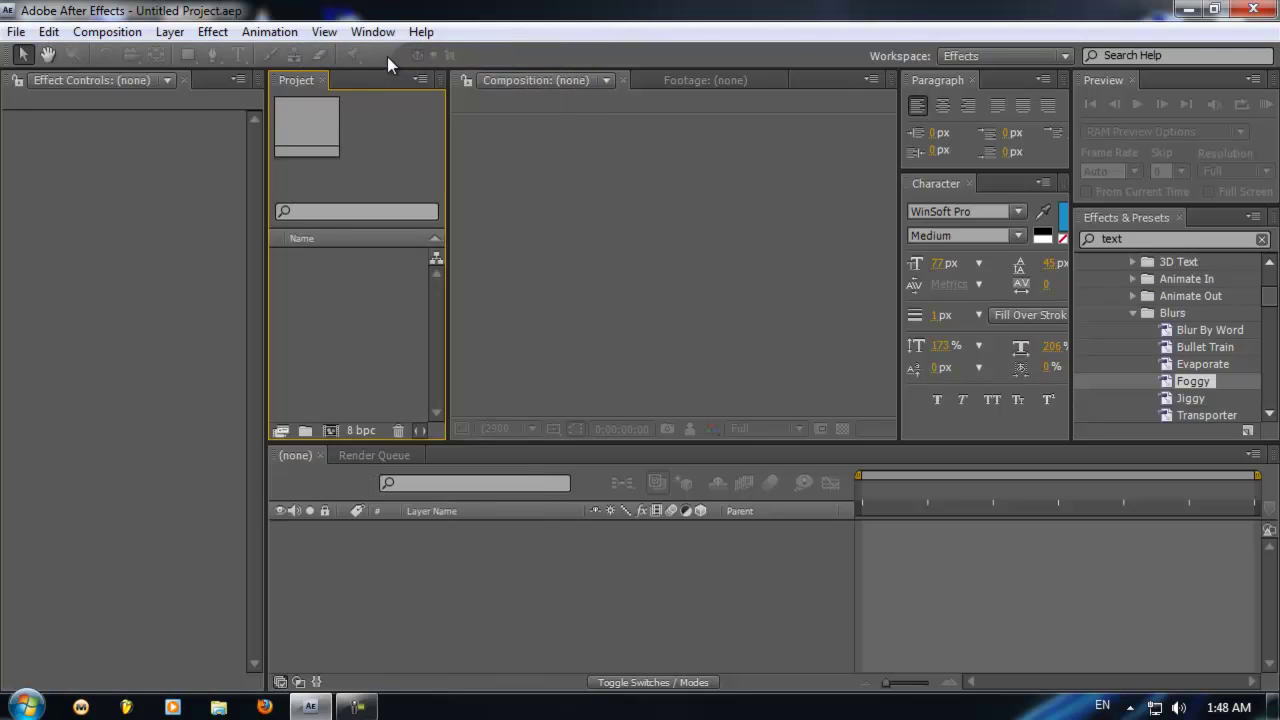
{"action": "left_click", "coordinate": [116, 34]}
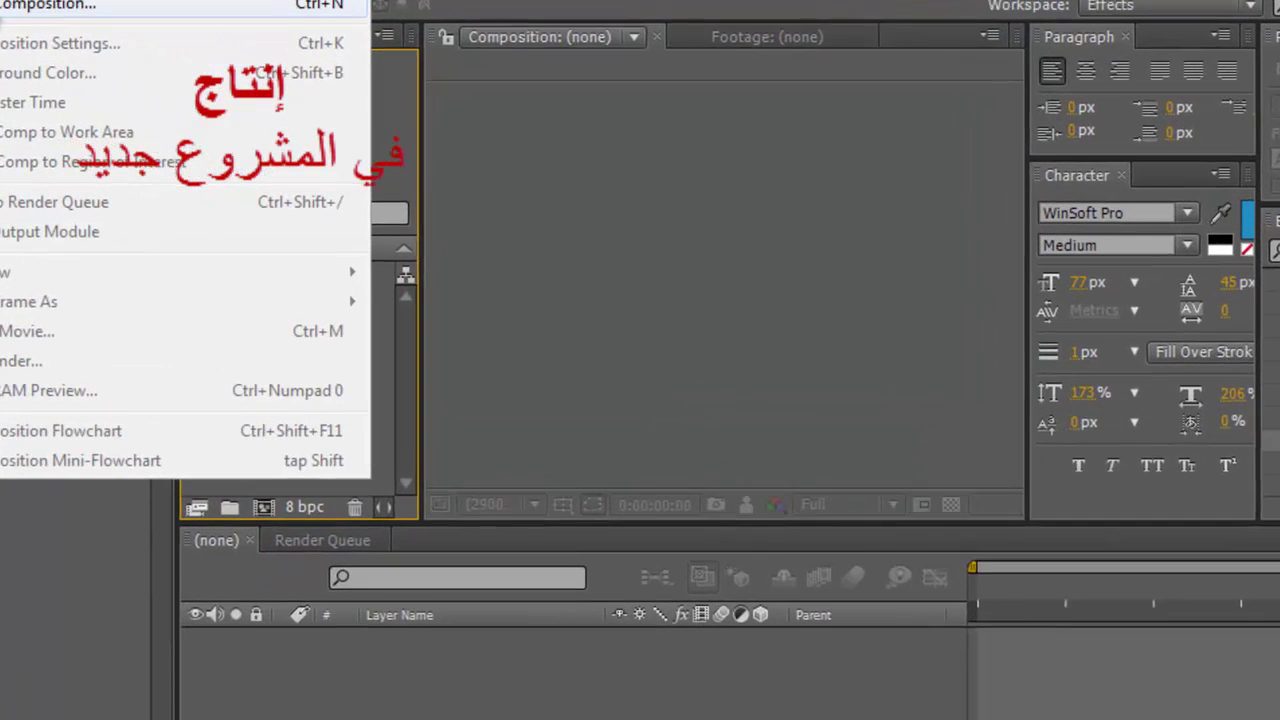
Create a 1280×720 composition named arab4free.com lasting 0;00;30;21, and zoom the timeline in
{"action": "left_click", "coordinate": [122, 62]}
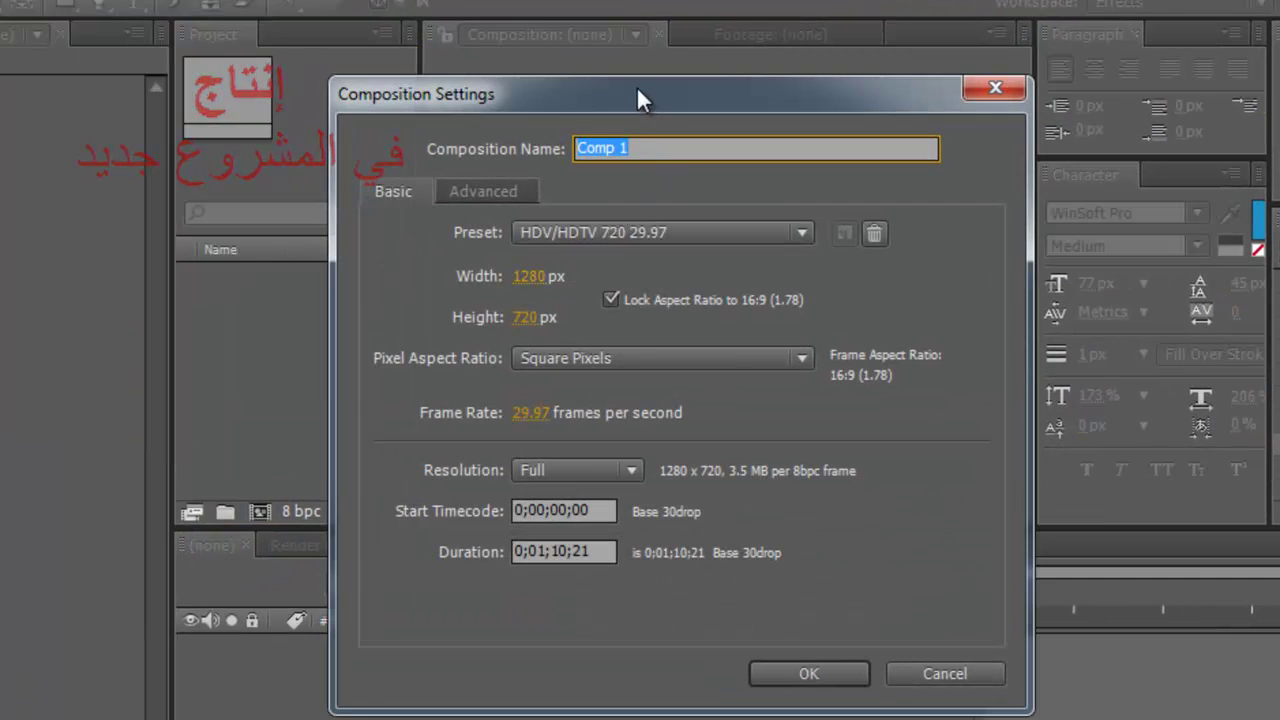
{"action": "mouse_move", "coordinate": [636, 92]}
{"action": "left_mouse_down"}
{"action": "mouse_move", "coordinate": [559, 105]}
{"action": "mouse_move", "coordinate": [580, 99]}
{"action": "left_mouse_up"}
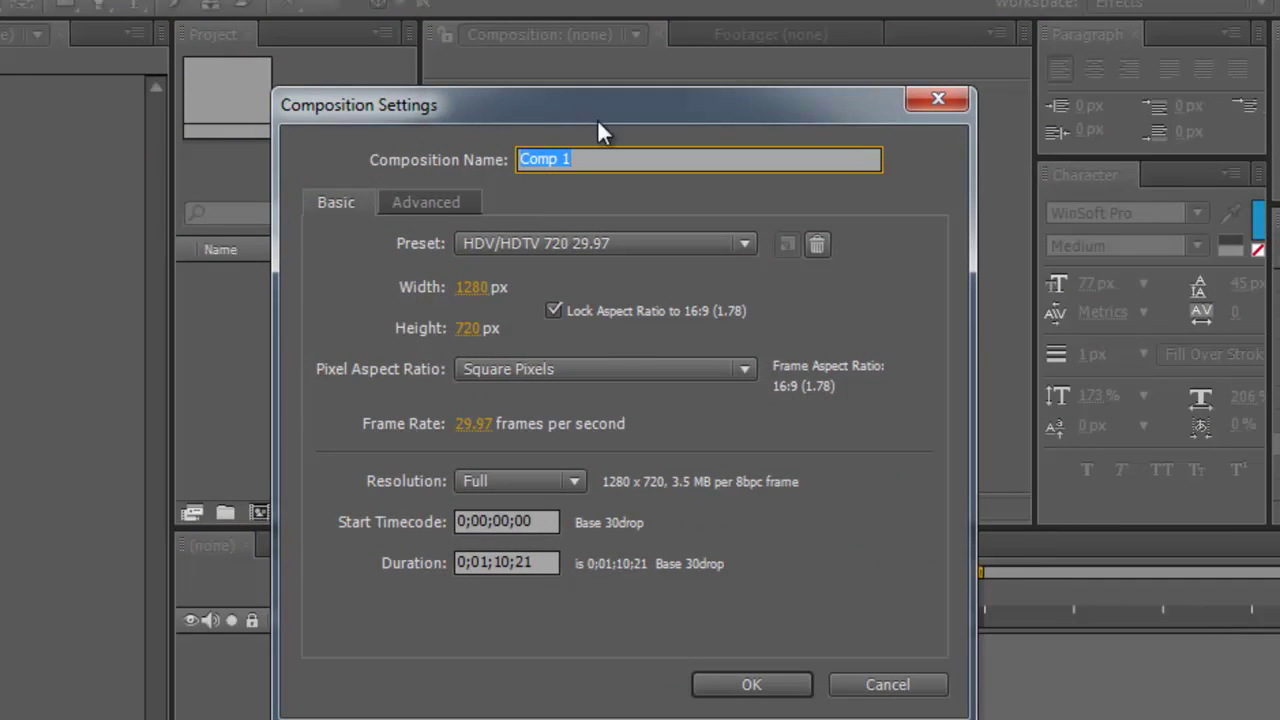
{"action": "type", "text": "arab"}
{"action": "type", "text": "4free.com"}
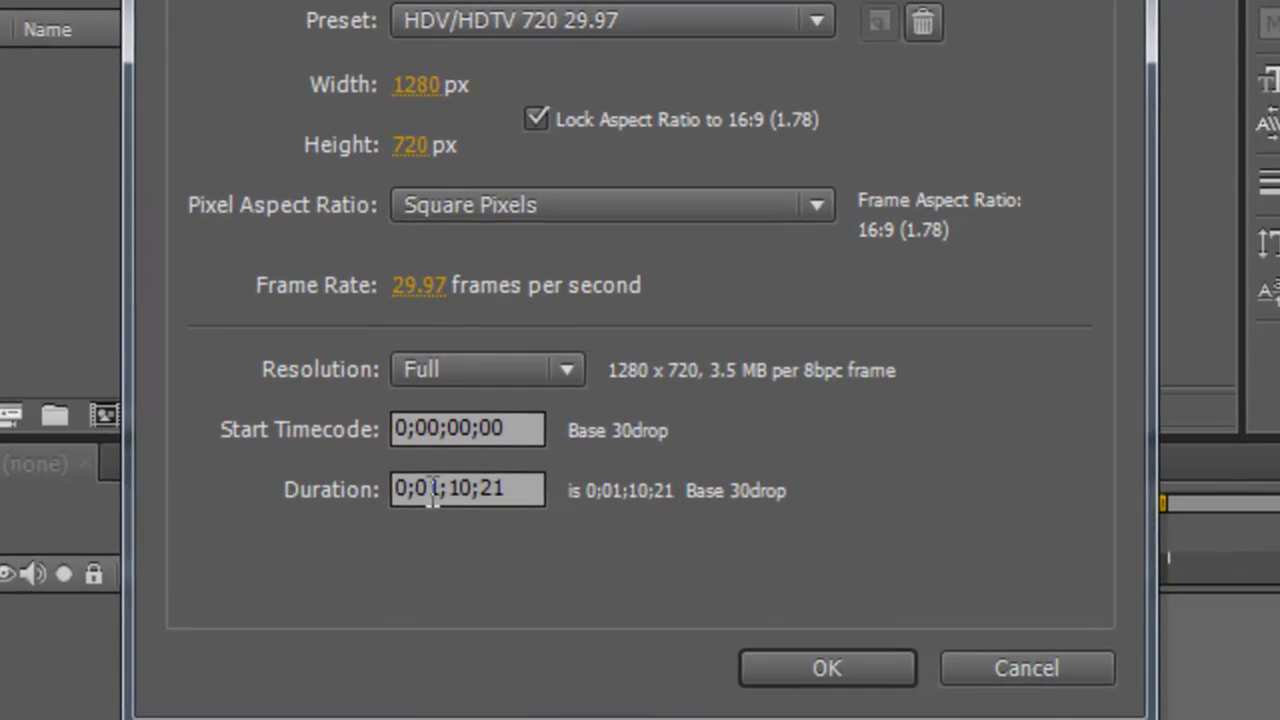
{"action": "left_click_drag", "start_coordinate": [481, 566], "coordinate": [488, 566]}
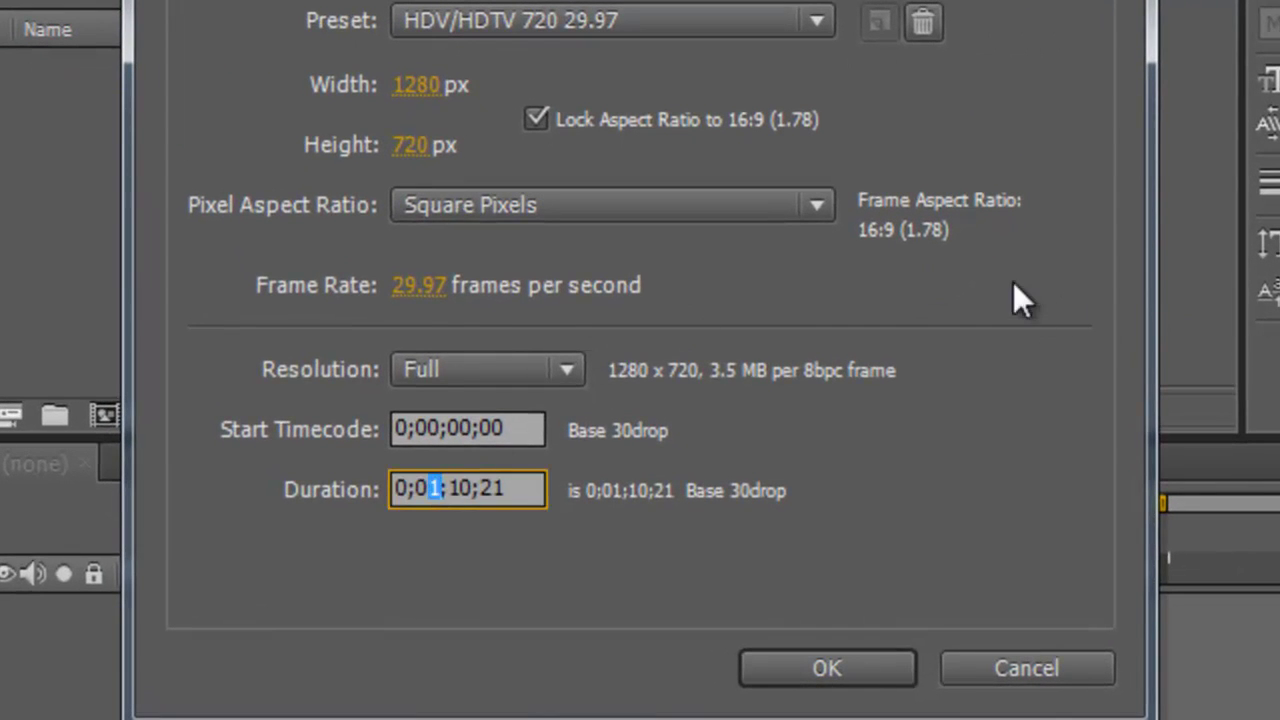
{"action": "type", "text": "0"}
{"action": "left_click_drag", "start_coordinate": [450, 487], "coordinate": [474, 487]}
{"action": "type", "text": "3."}
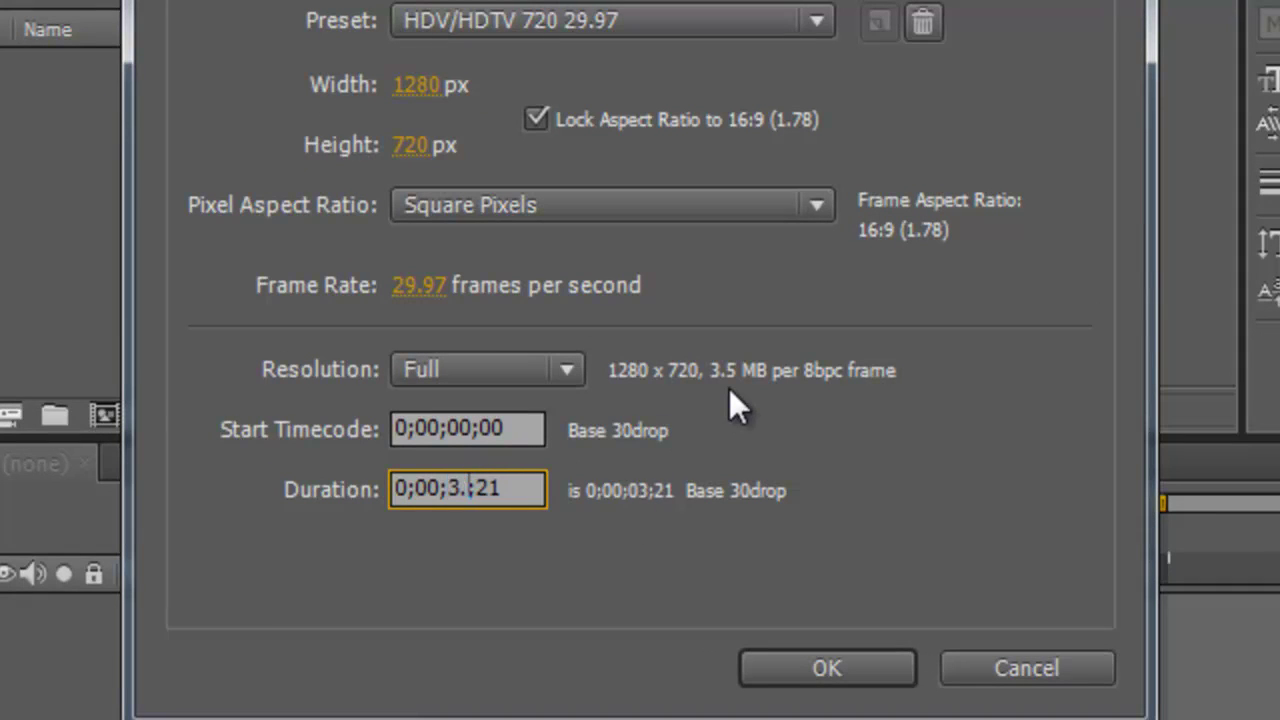
{"action": "type", "text": "0"}
{"action": "key", "text": "BackSpace"}
{"action": "key", "text": "BackSpace"}
{"action": "type", "text": "0"}
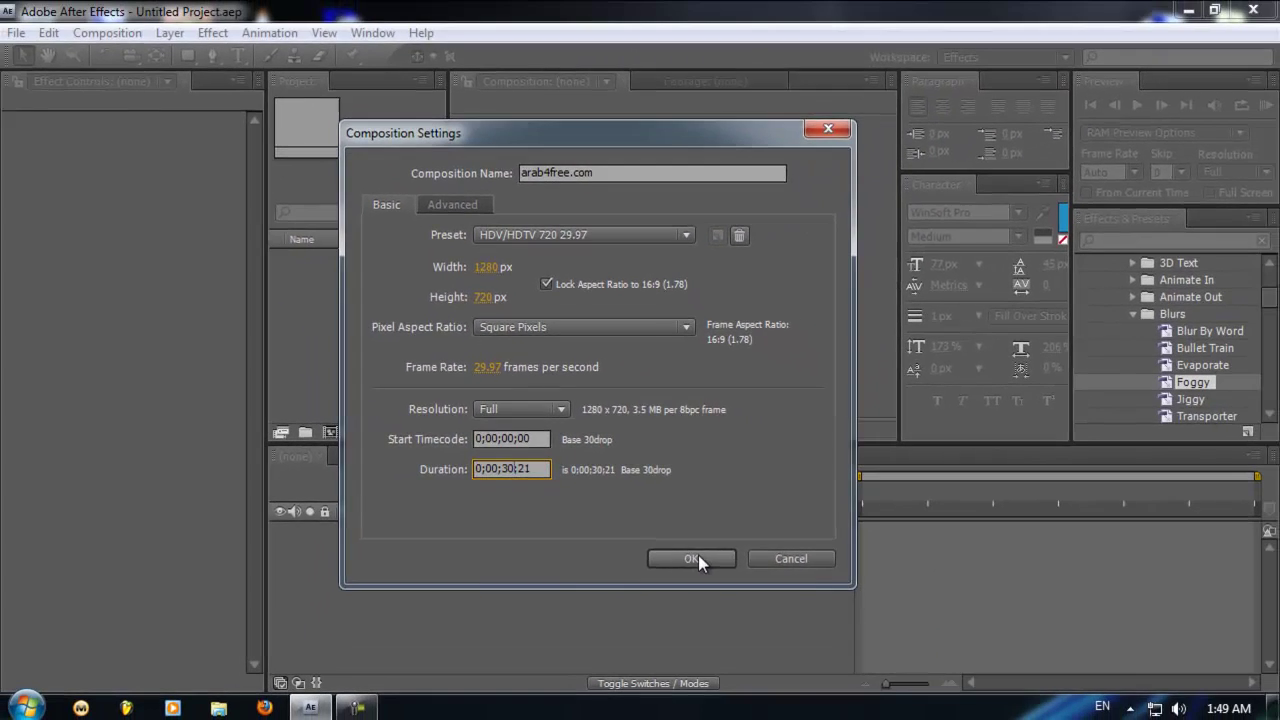
{"action": "left_click", "coordinate": [835, 670]}
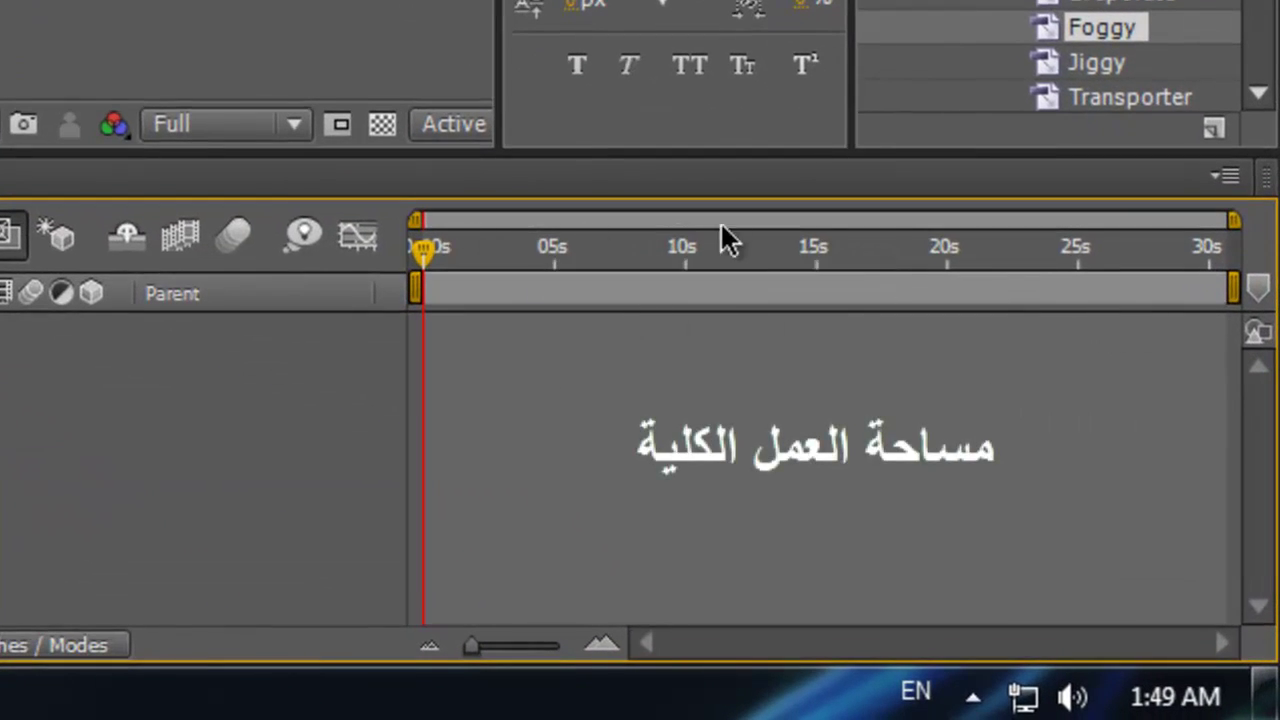
{"action": "left_click_drag", "start_coordinate": [1234, 220], "coordinate": [612, 220]}
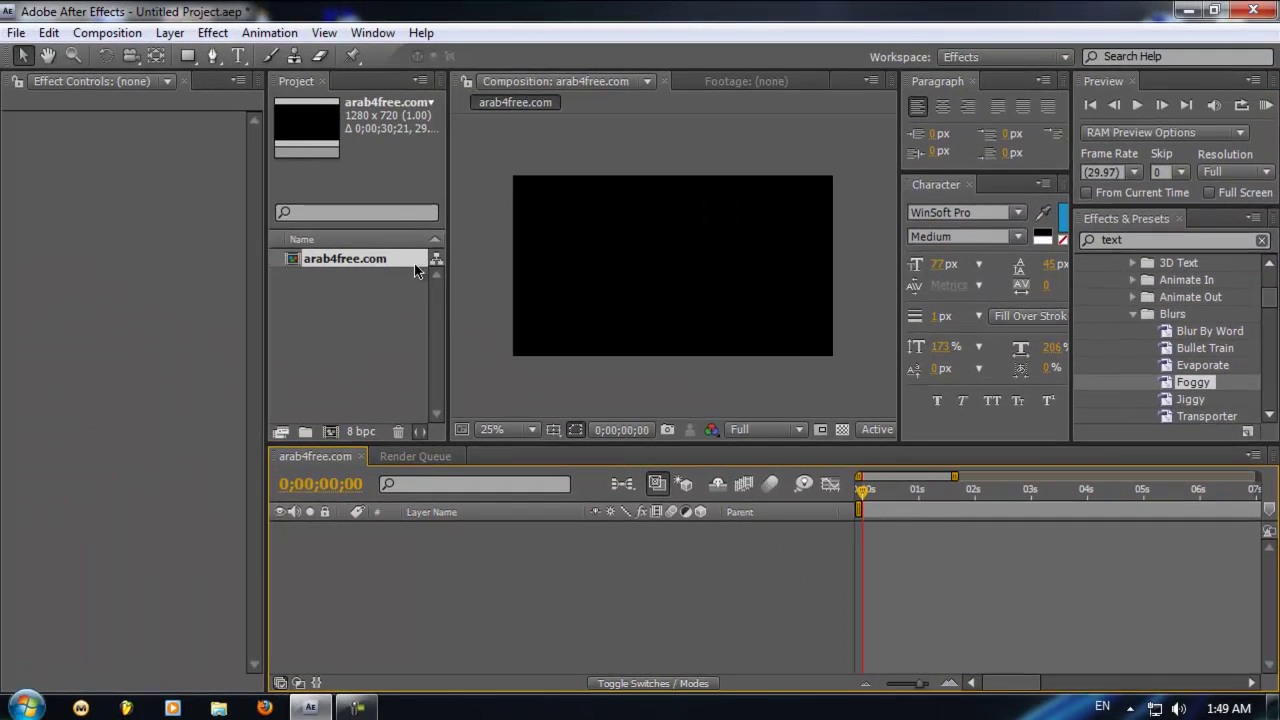
Add a text layer reading arab4free.com in the composition
{"action": "left_click", "coordinate": [238, 56]}
{"action": "left_click", "coordinate": [592, 271]}
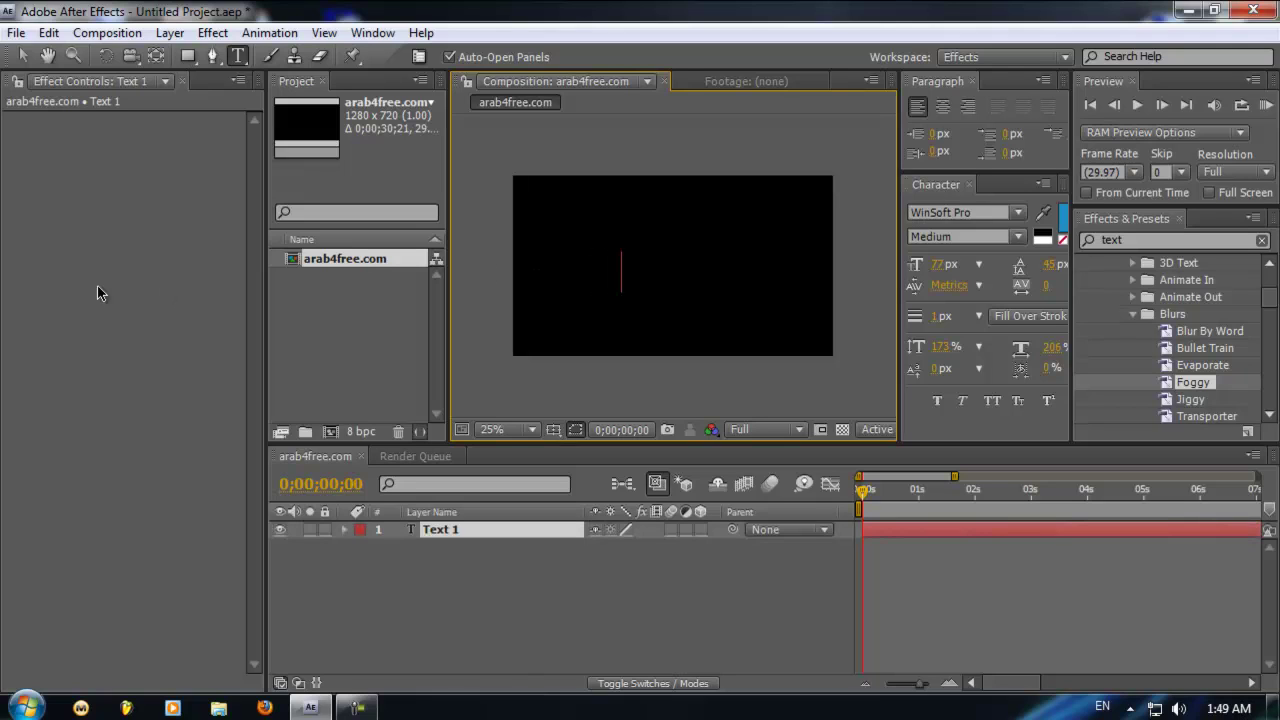
{"action": "type", "text": "arab4free."}
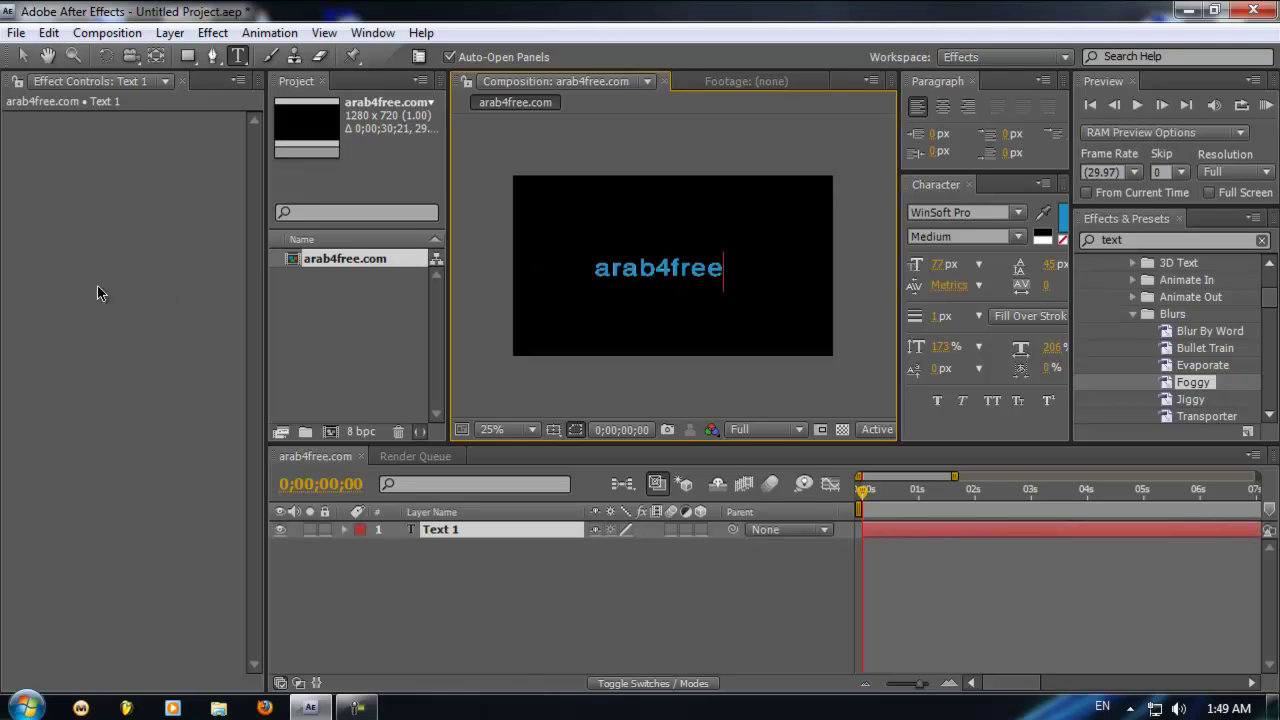
{"action": "type", "text": "com"}
{"action": "left_click", "coordinate": [24, 58]}
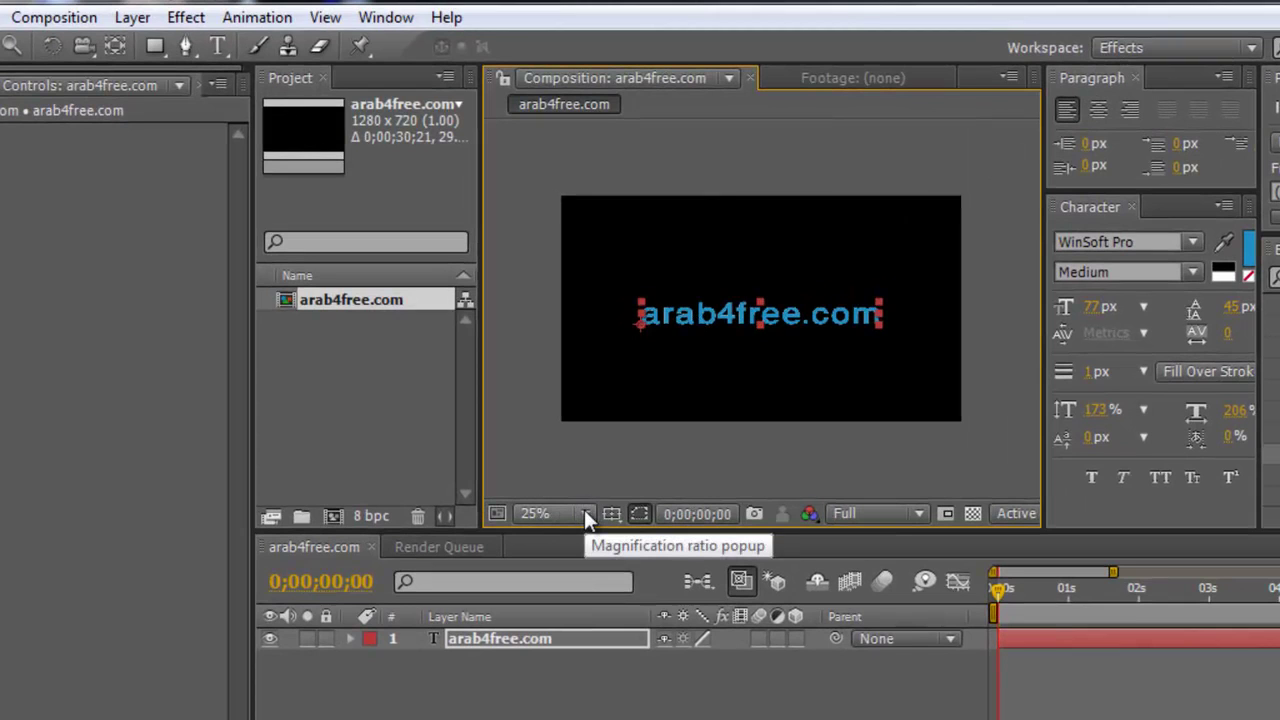
Fit the whole frame in the viewer, widen the Composition panel, and deselect the text
{"action": "left_click", "coordinate": [584, 513]}
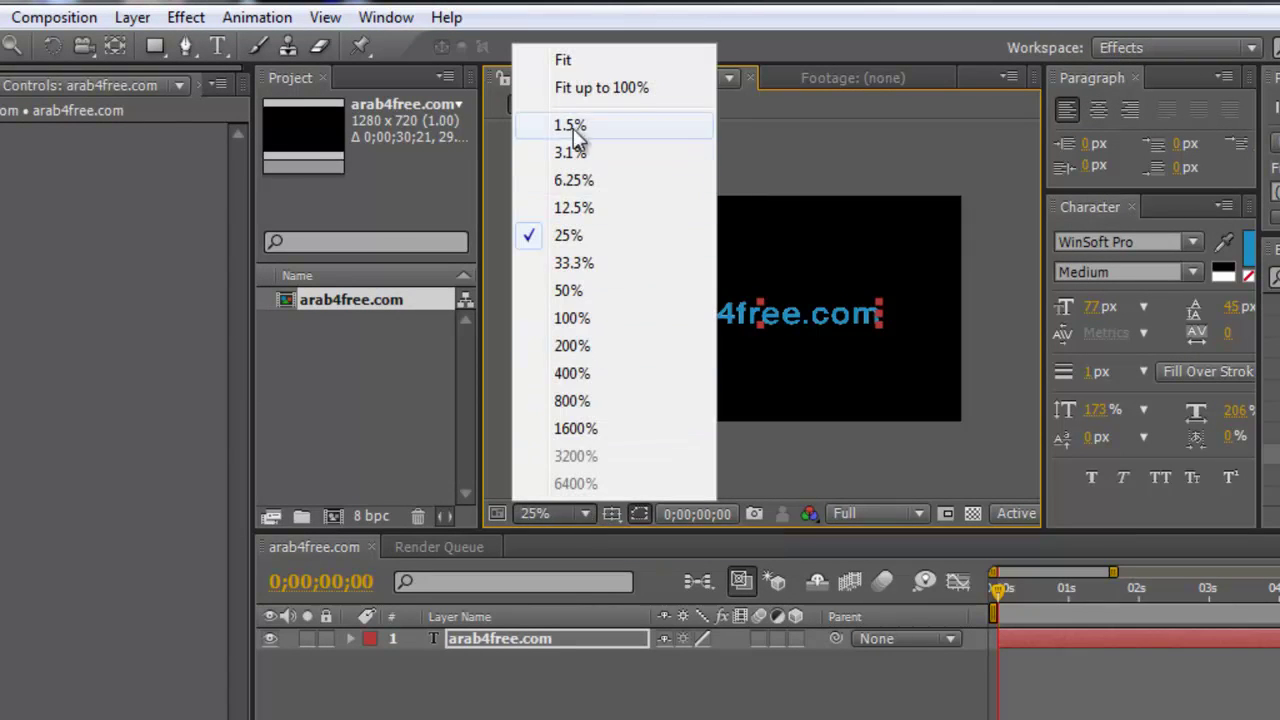
{"action": "left_click", "coordinate": [566, 61]}
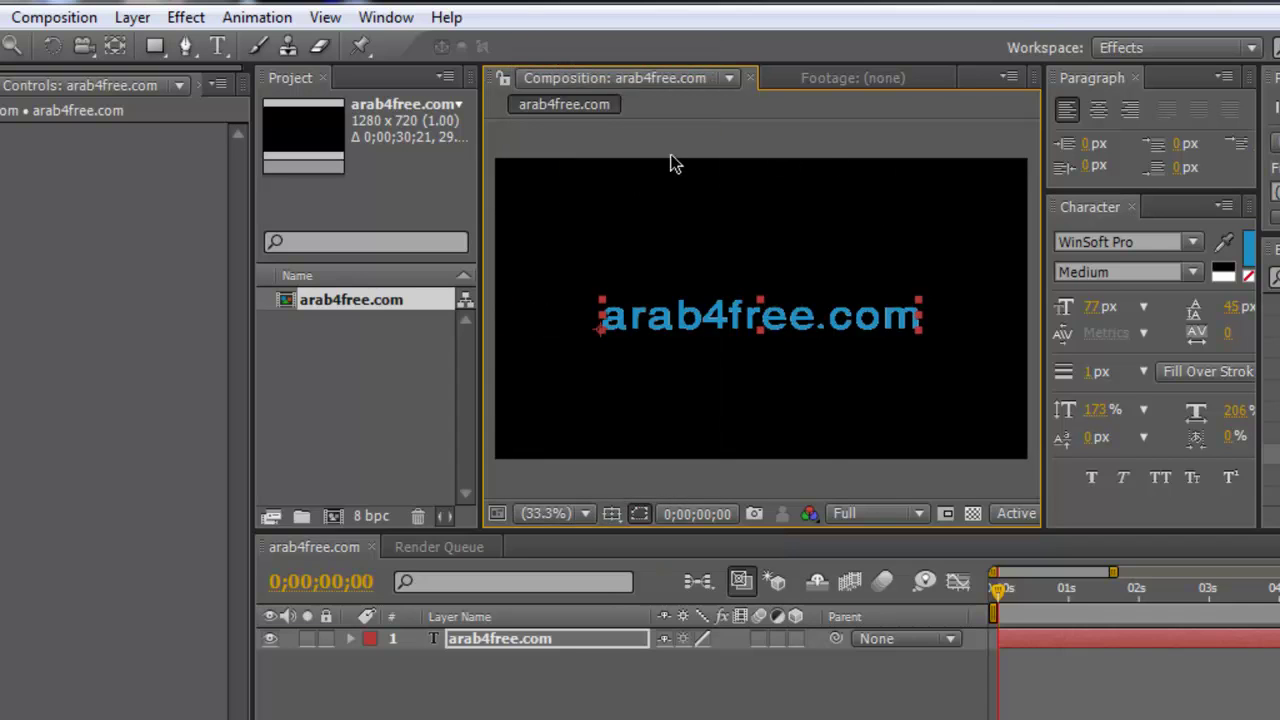
{"action": "left_click_drag", "start_coordinate": [480, 395], "coordinate": [401, 393]}
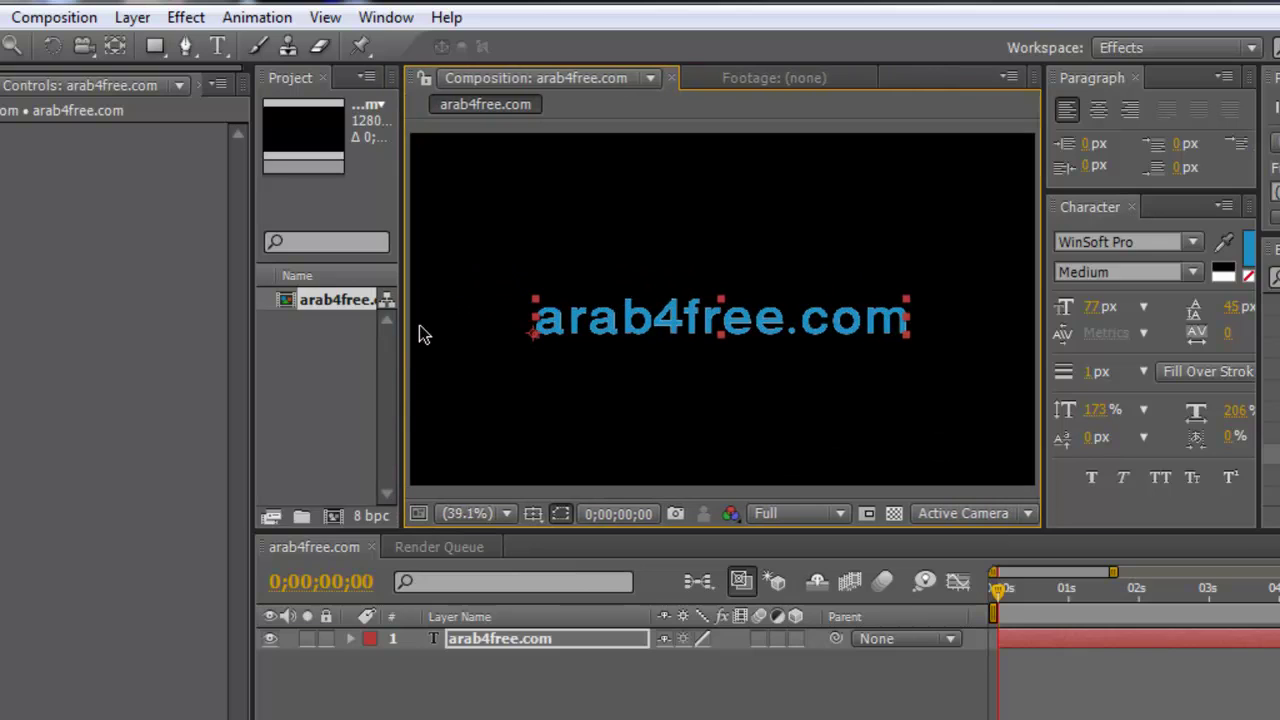
{"action": "left_click", "coordinate": [609, 211]}
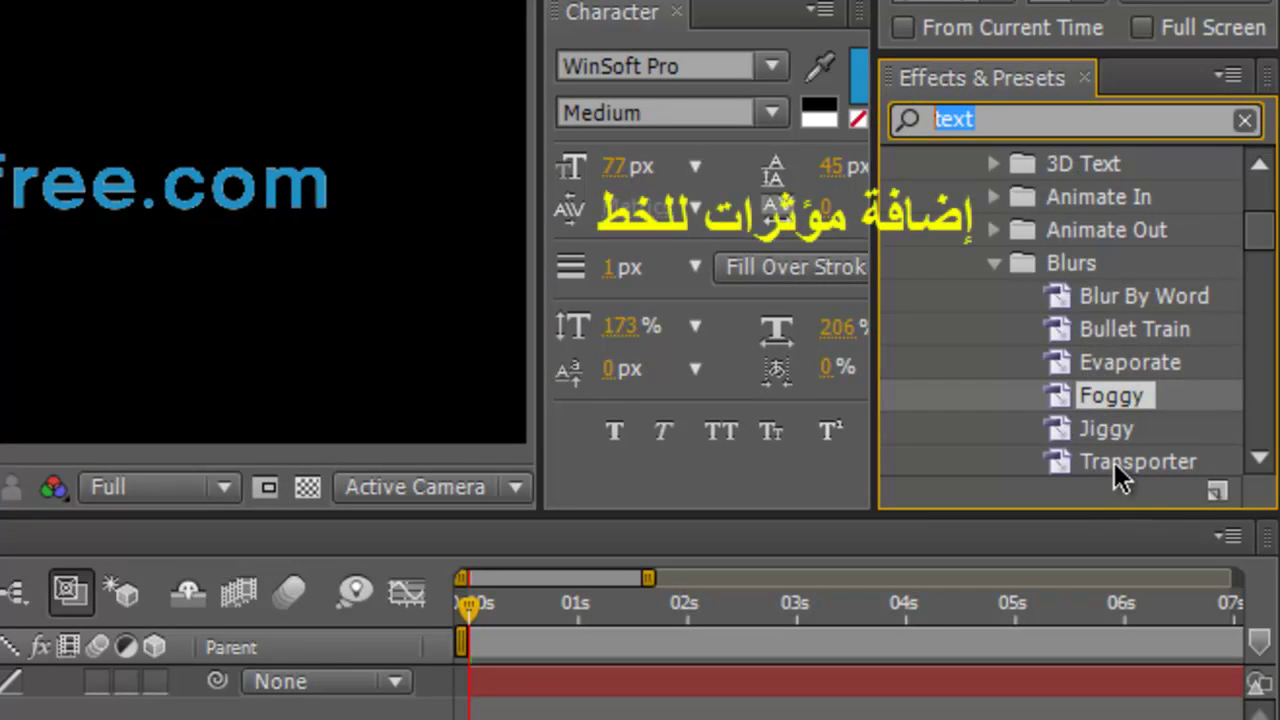
Apply the Text > Blurs > Foggy preset to the arab4free.com layer
{"action": "left_click_drag", "start_coordinate": [1258, 230], "coordinate": [1258, 217]}
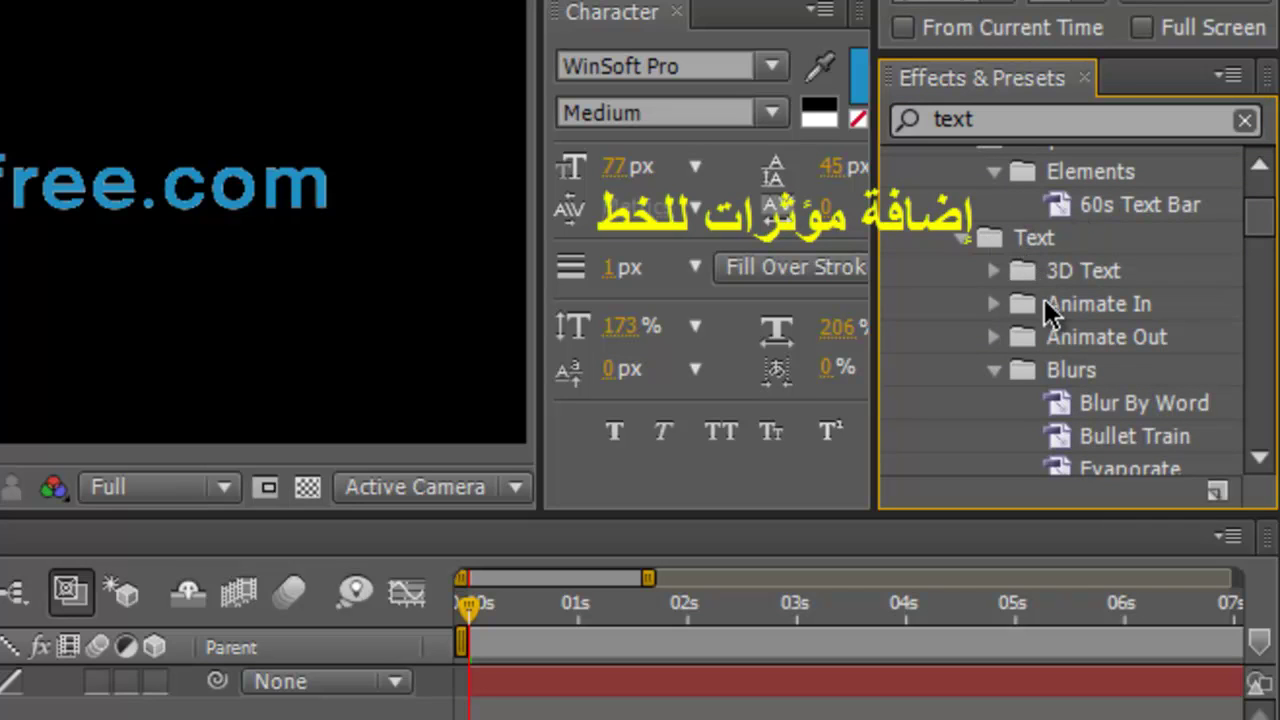
{"action": "left_click_drag", "start_coordinate": [1262, 228], "coordinate": [1262, 252]}
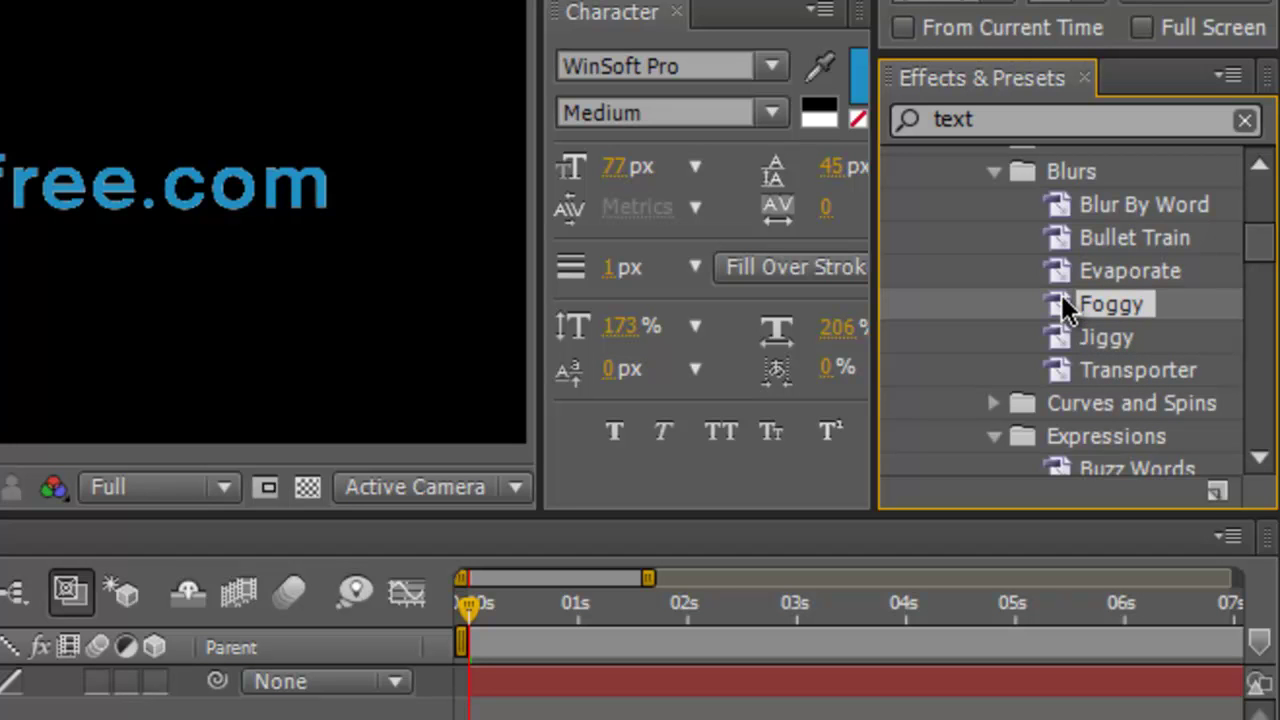
{"action": "mouse_move", "coordinate": [1062, 302]}
{"action": "left_mouse_down"}
{"action": "mouse_move", "coordinate": [795, 636]}
{"action": "mouse_move", "coordinate": [420, 347]}
{"action": "mouse_move", "coordinate": [399, 364]}
{"action": "left_mouse_up"}
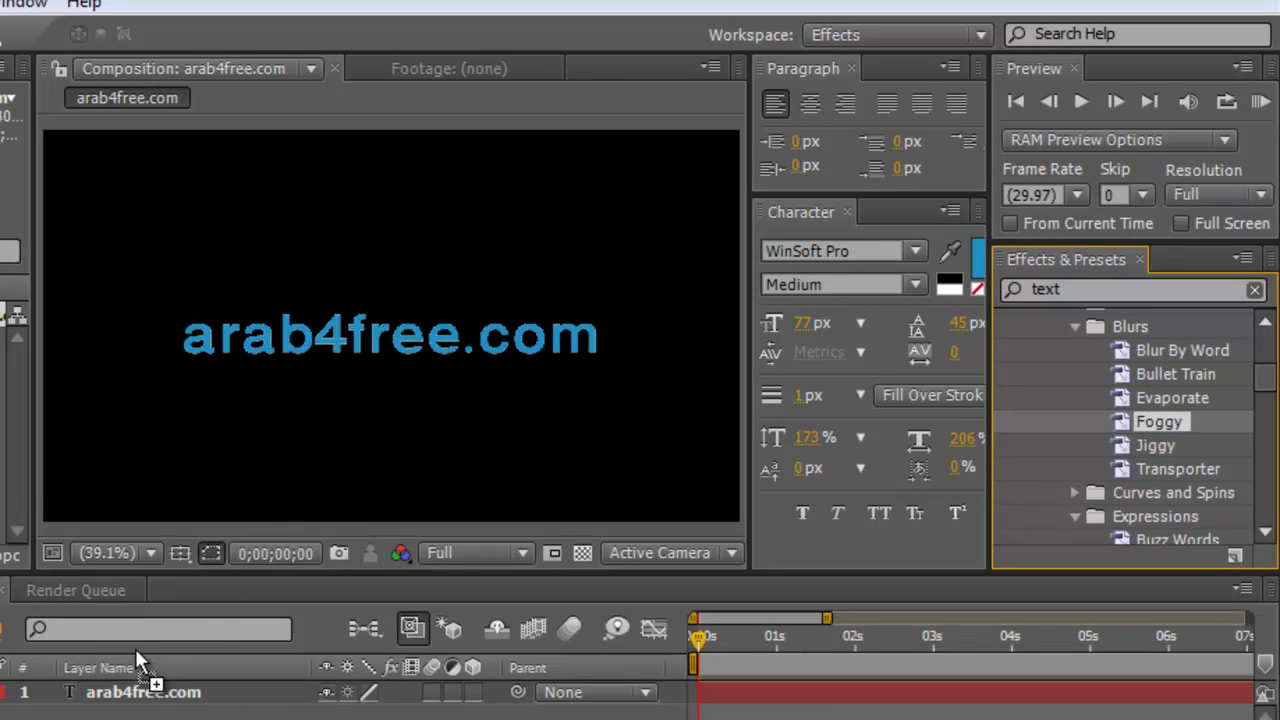
{"action": "left_click", "coordinate": [137, 692]}
{"action": "key", "text": "Return"}
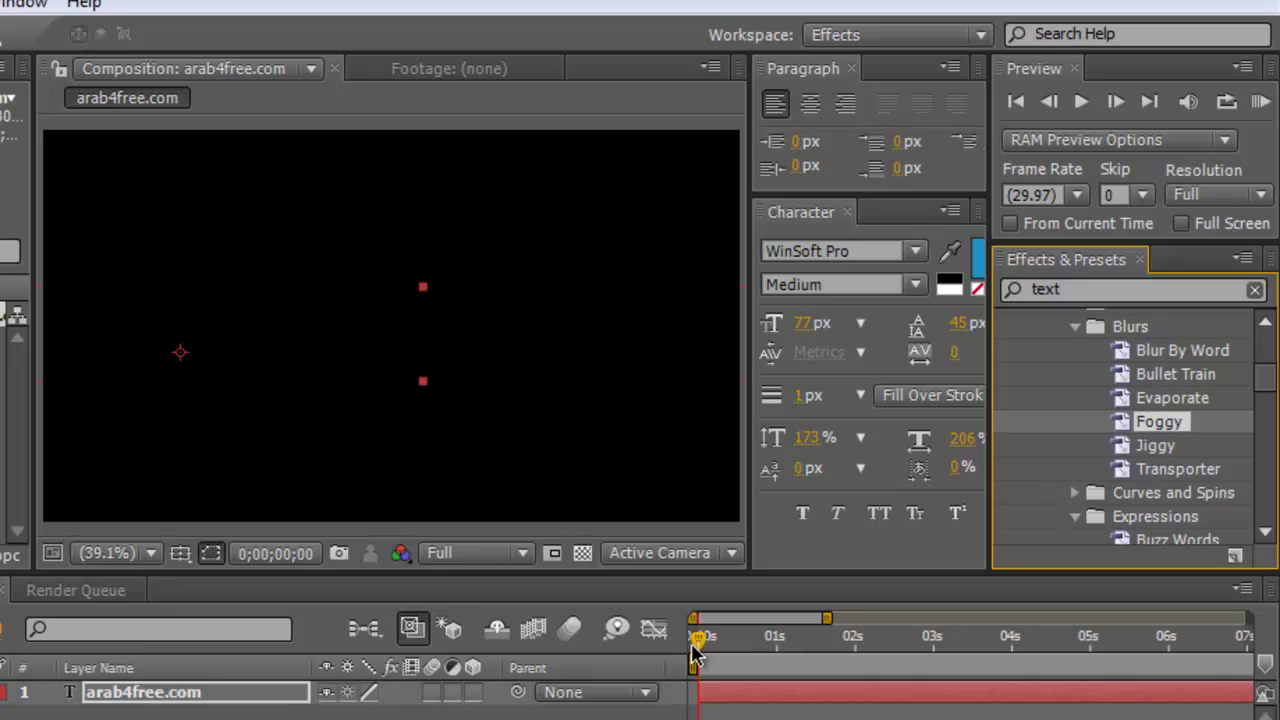
{"action": "mouse_move", "coordinate": [698, 640]}
{"action": "left_mouse_down"}
{"action": "mouse_move", "coordinate": [853, 678]}
{"action": "mouse_move", "coordinate": [694, 676]}
{"action": "left_mouse_up"}
{"action": "left_click", "coordinate": [1081, 101]}
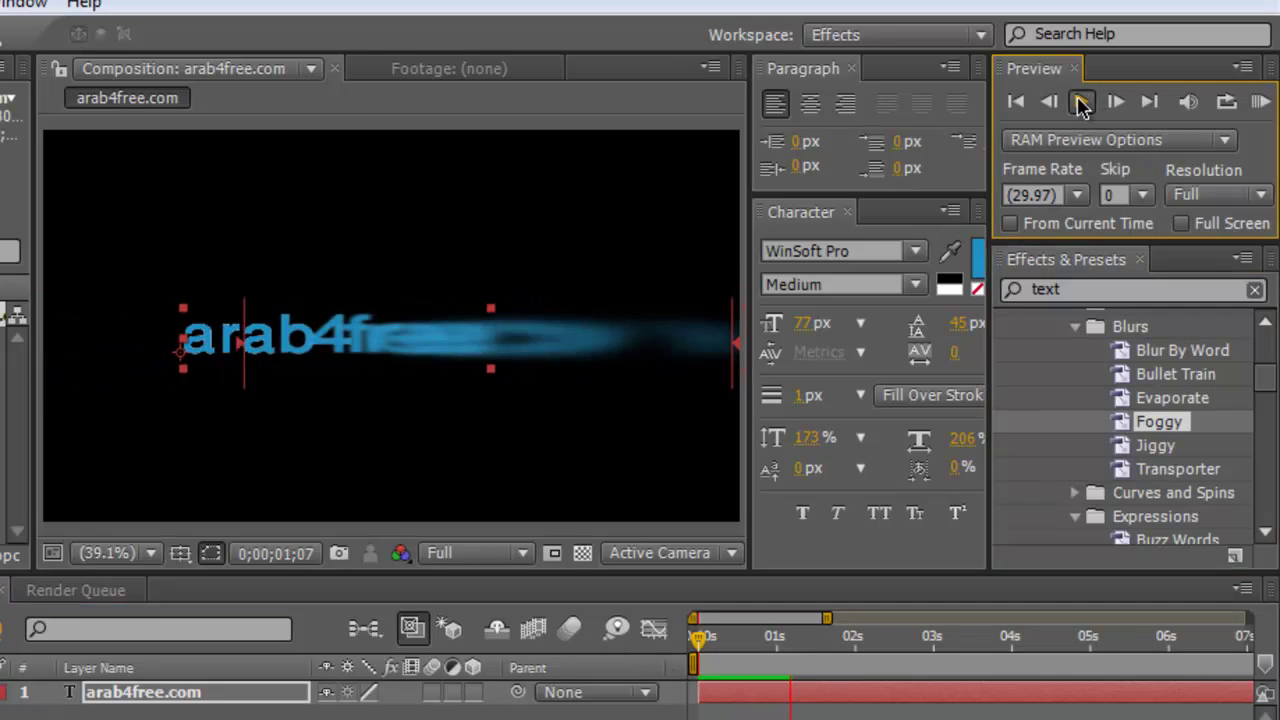
{"action": "left_click", "coordinate": [1081, 101]}
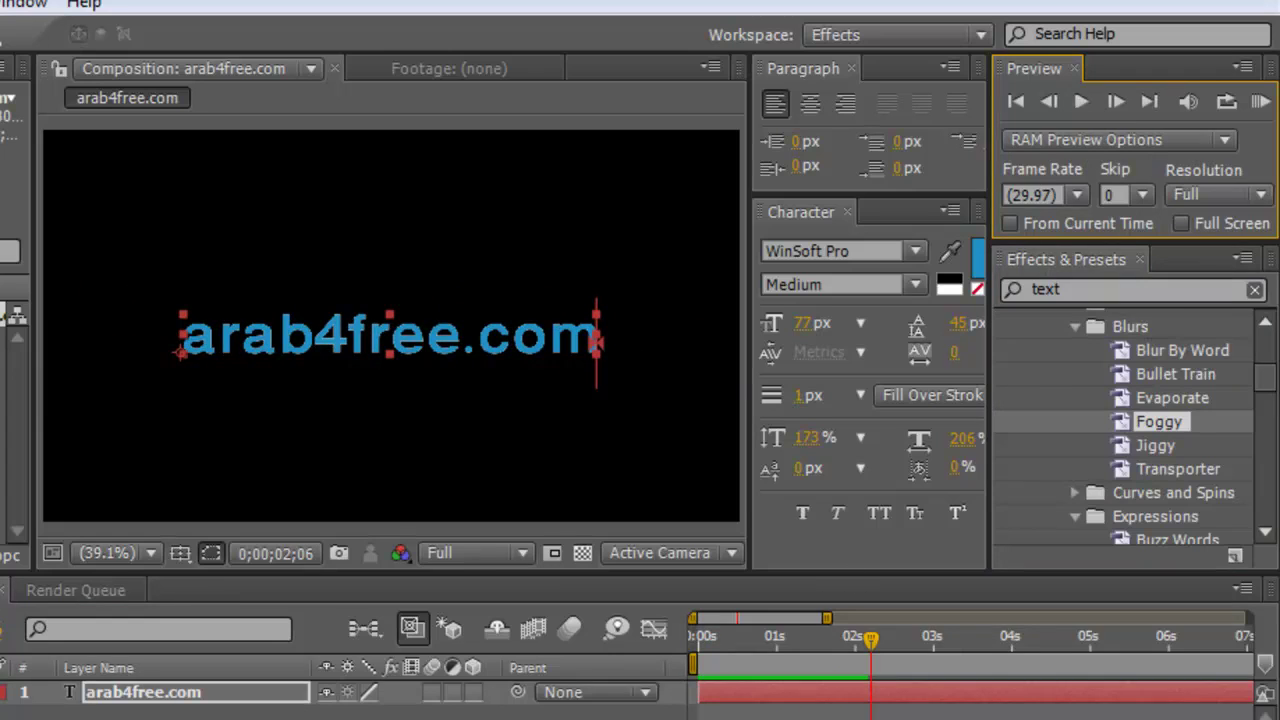
{"action": "mouse_move", "coordinate": [880, 655]}
{"action": "left_mouse_down"}
{"action": "mouse_move", "coordinate": [720, 660]}
{"action": "mouse_move", "coordinate": [793, 685]}
{"action": "mouse_move", "coordinate": [731, 691]}
{"action": "left_mouse_up"}
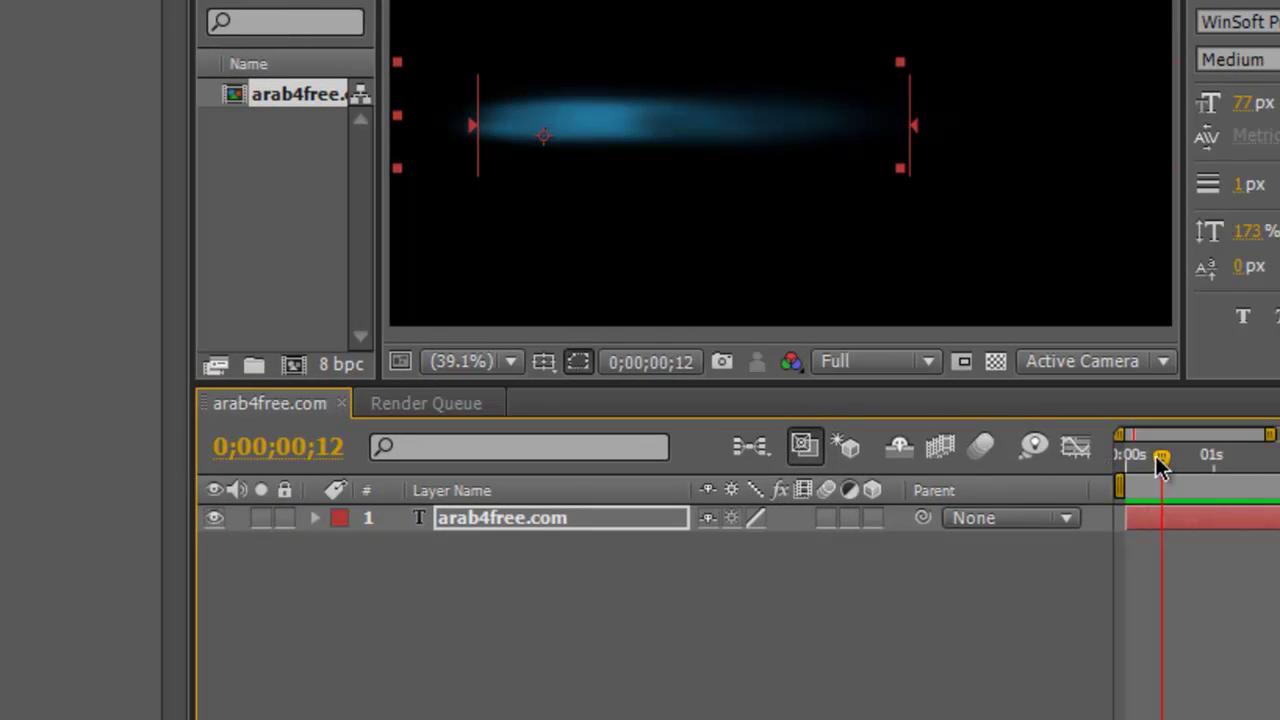
{"action": "left_click_drag", "start_coordinate": [1163, 460], "coordinate": [1180, 482]}
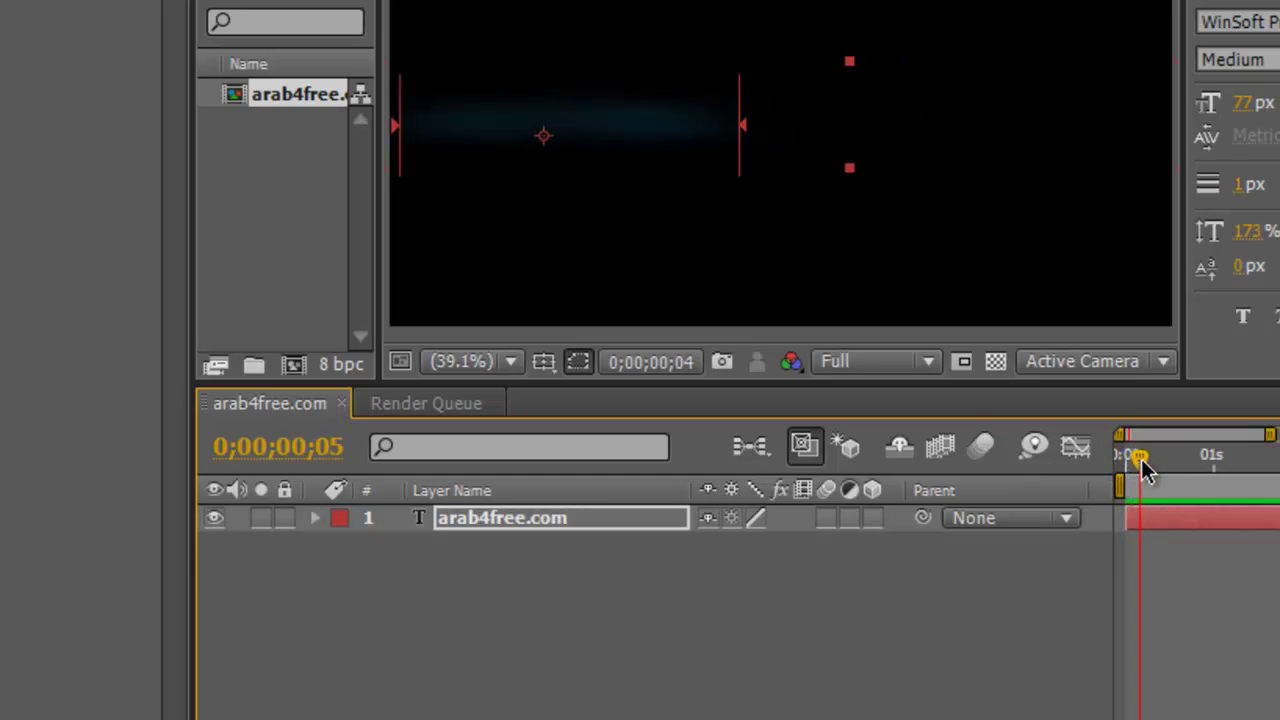
{"action": "left_click_drag", "start_coordinate": [1179, 471], "coordinate": [1246, 488]}
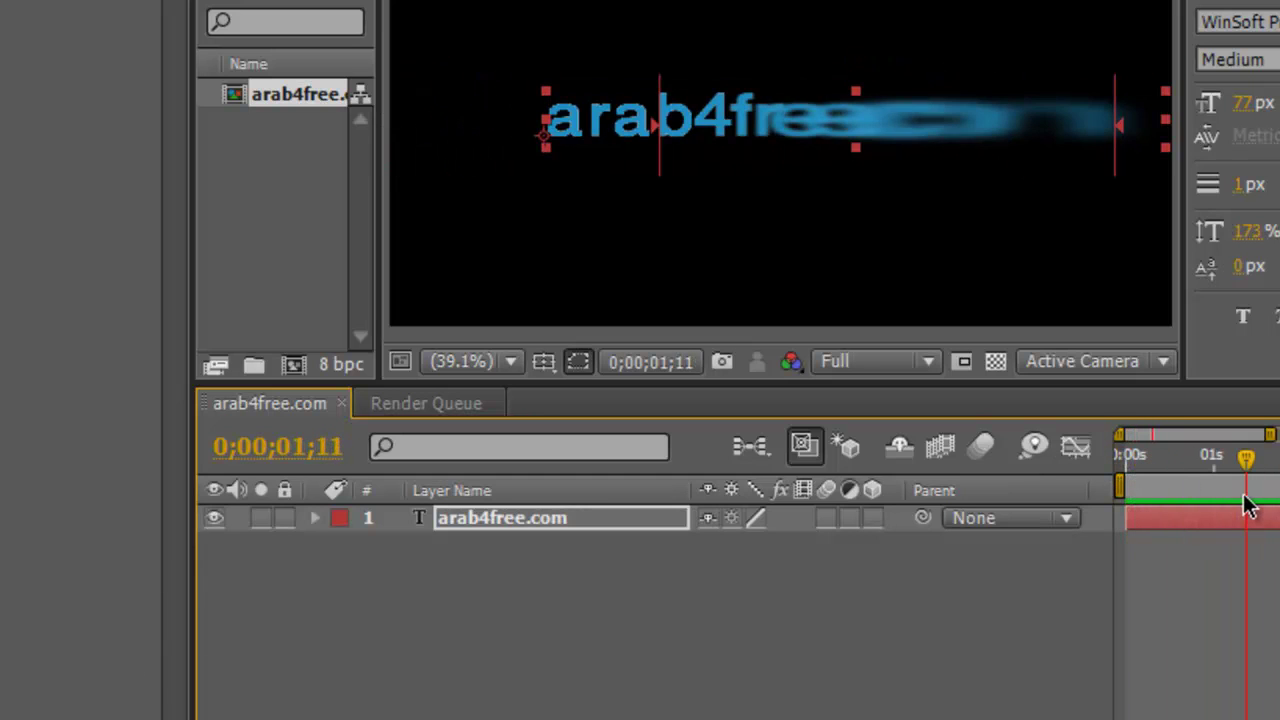
Reveal the text layer's Transform properties and return the time indicator to 0s
{"action": "left_click", "coordinate": [314, 517]}
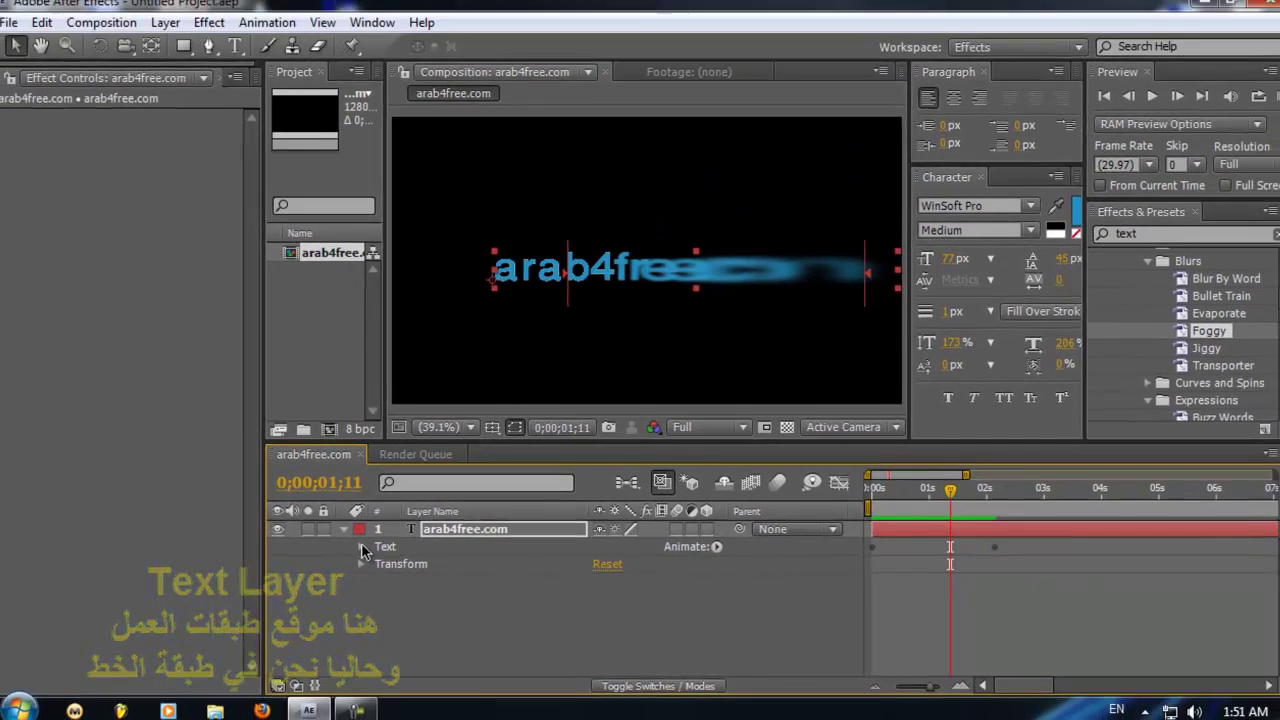
{"action": "left_click", "coordinate": [125, 374]}
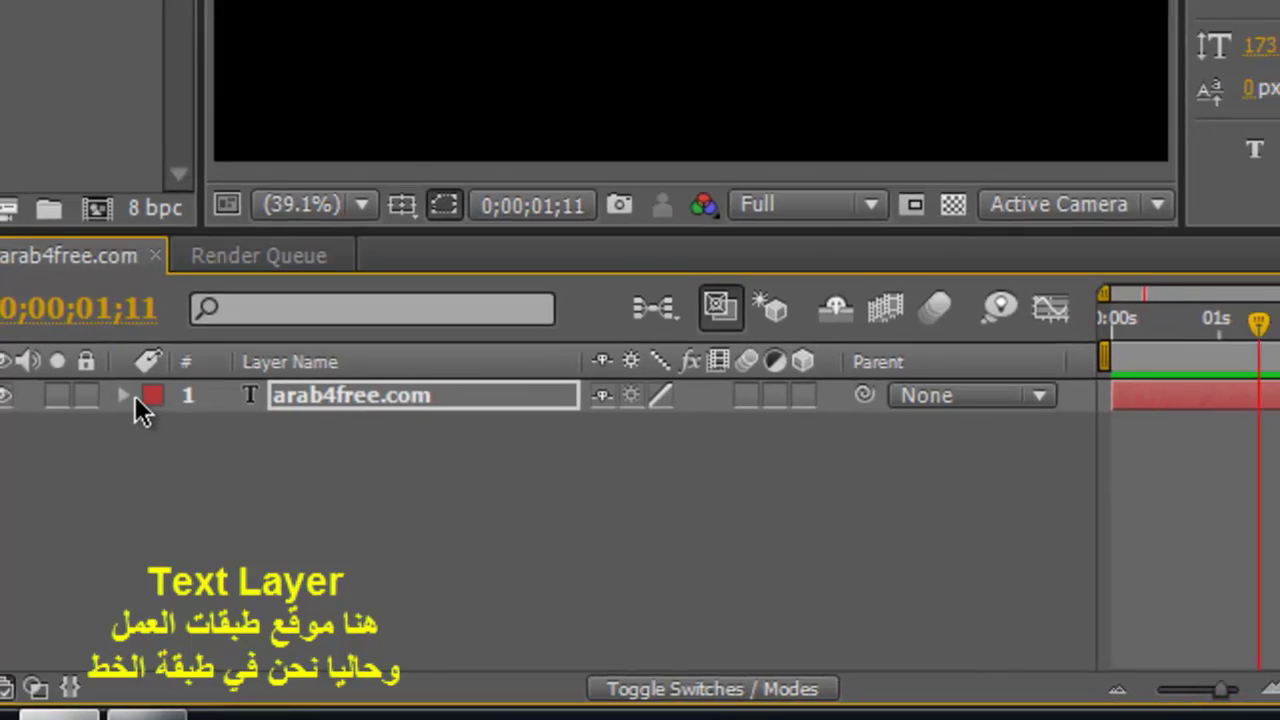
{"action": "left_click", "coordinate": [145, 466]}
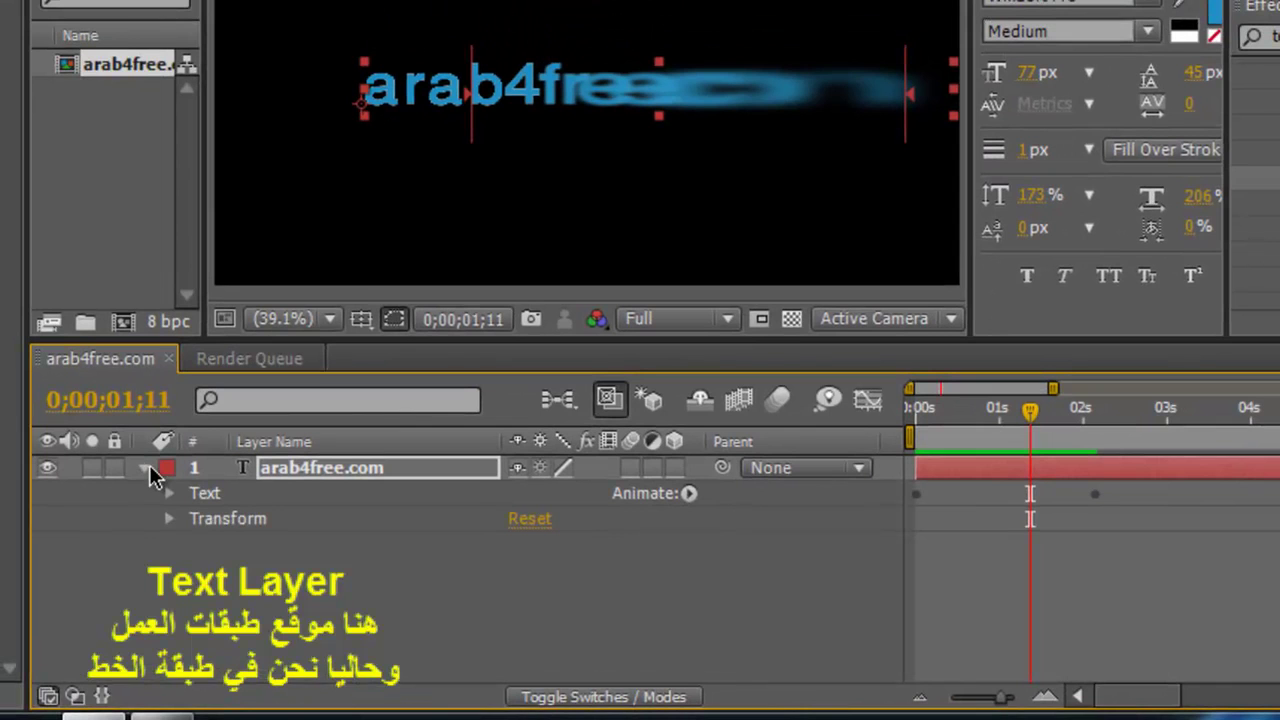
{"action": "left_click", "coordinate": [170, 518]}
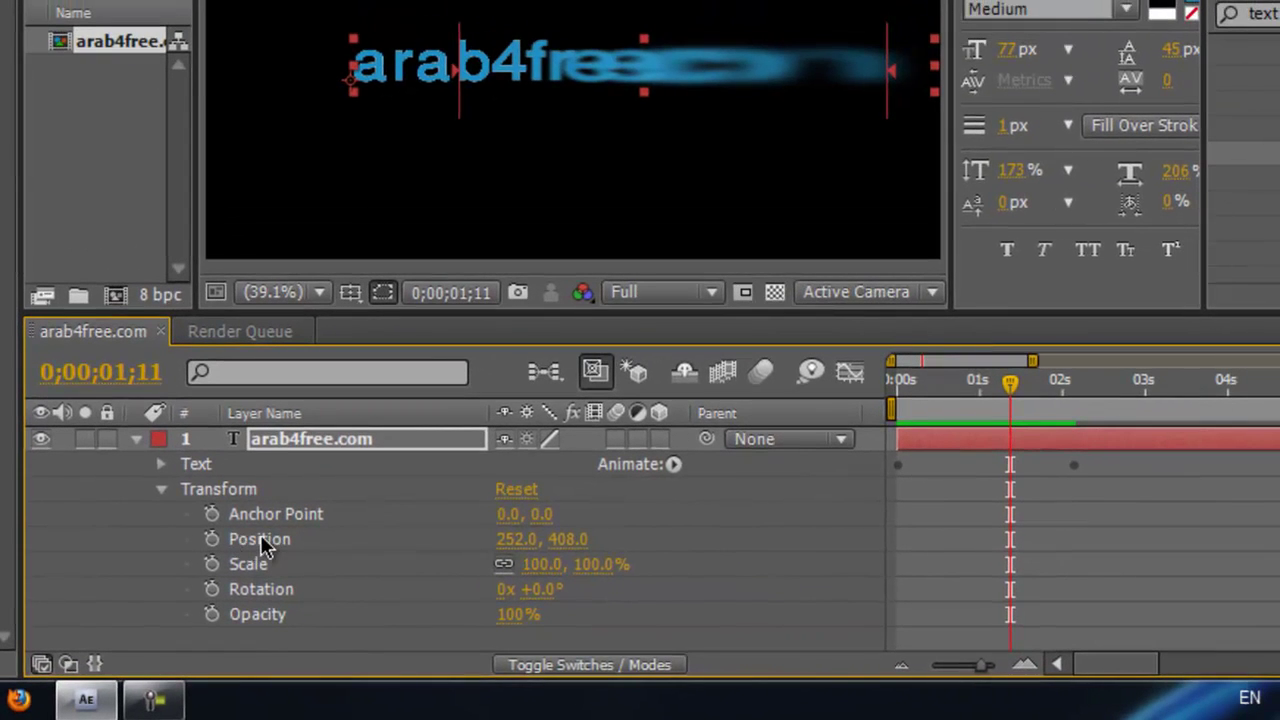
{"action": "left_click_drag", "start_coordinate": [1010, 383], "coordinate": [898, 405]}
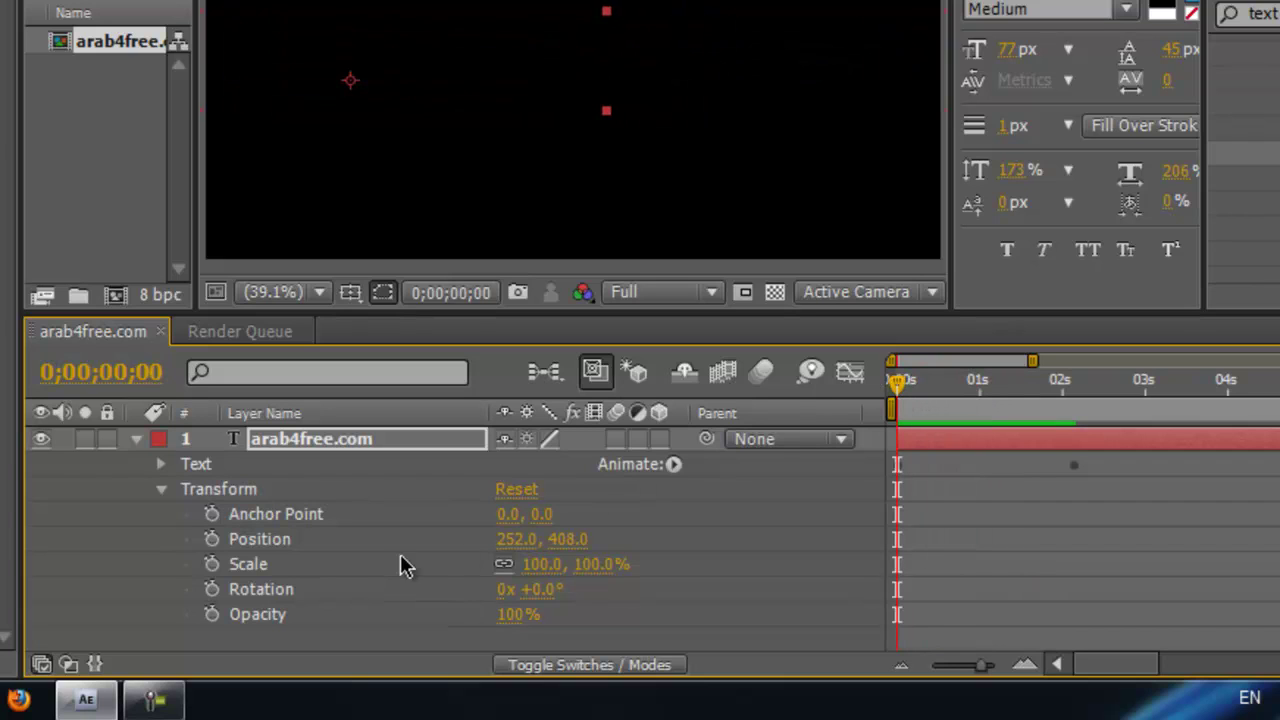
Set a 0s Position keyframe with the text in the lower-left corner (37.0, 697.3)
{"action": "left_click", "coordinate": [212, 540]}
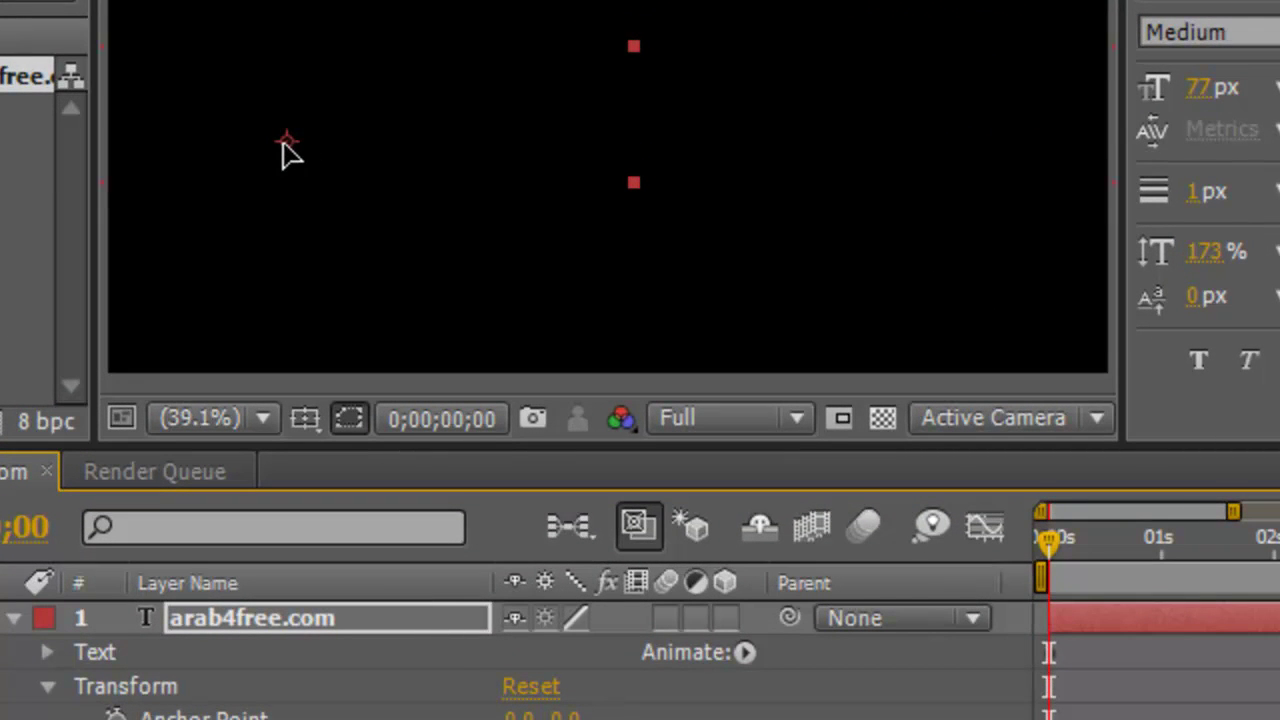
{"action": "left_click_drag", "start_coordinate": [283, 142], "coordinate": [129, 352]}
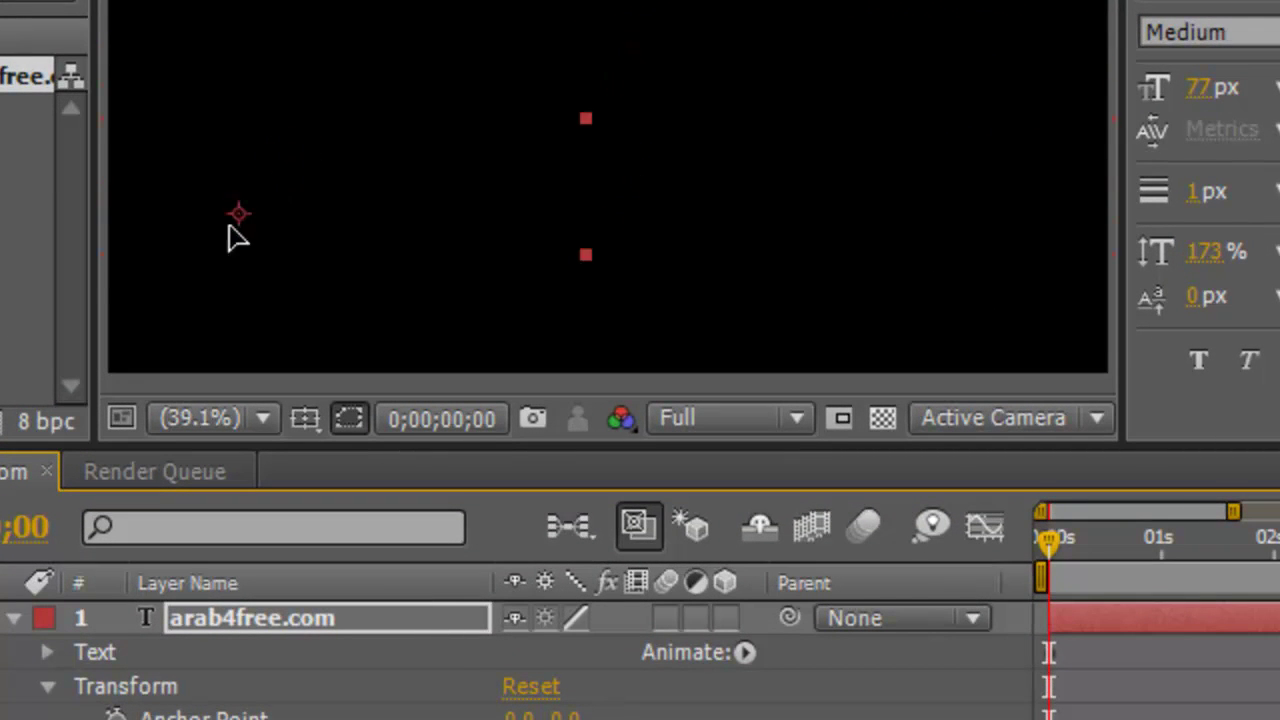
{"action": "left_click", "coordinate": [129, 352]}
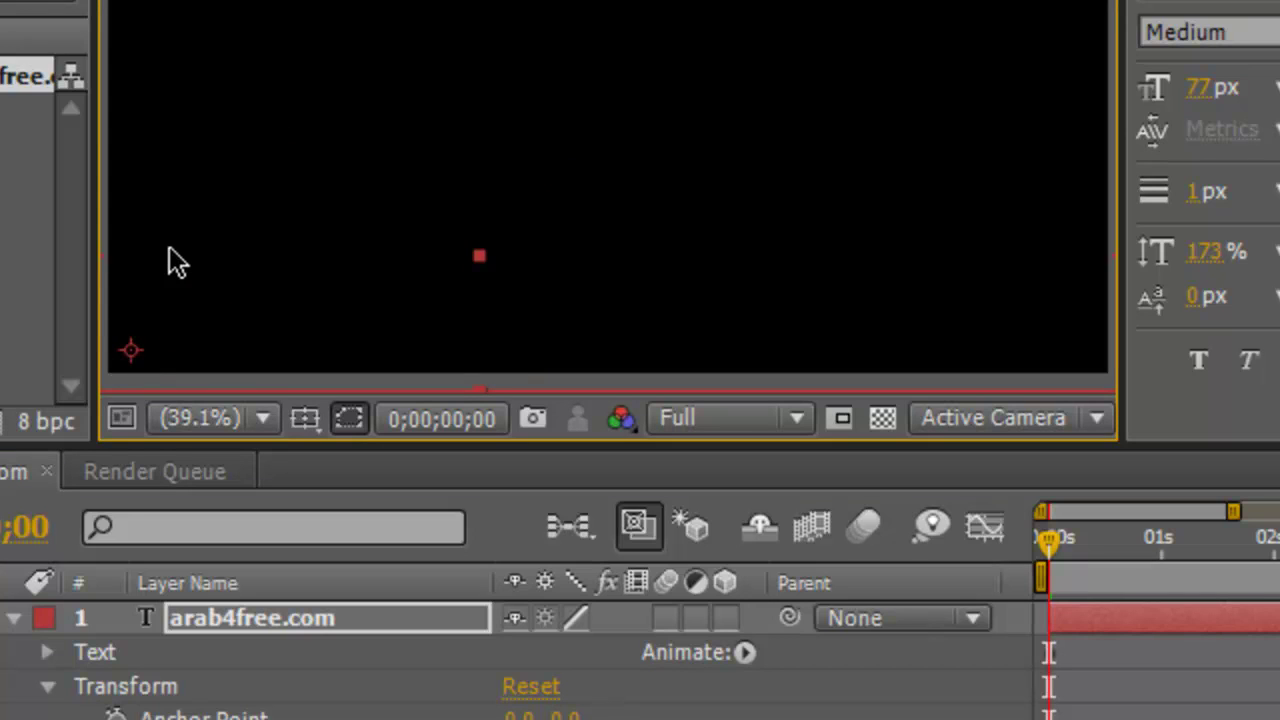
{"action": "key", "text": "ctrl+z"}
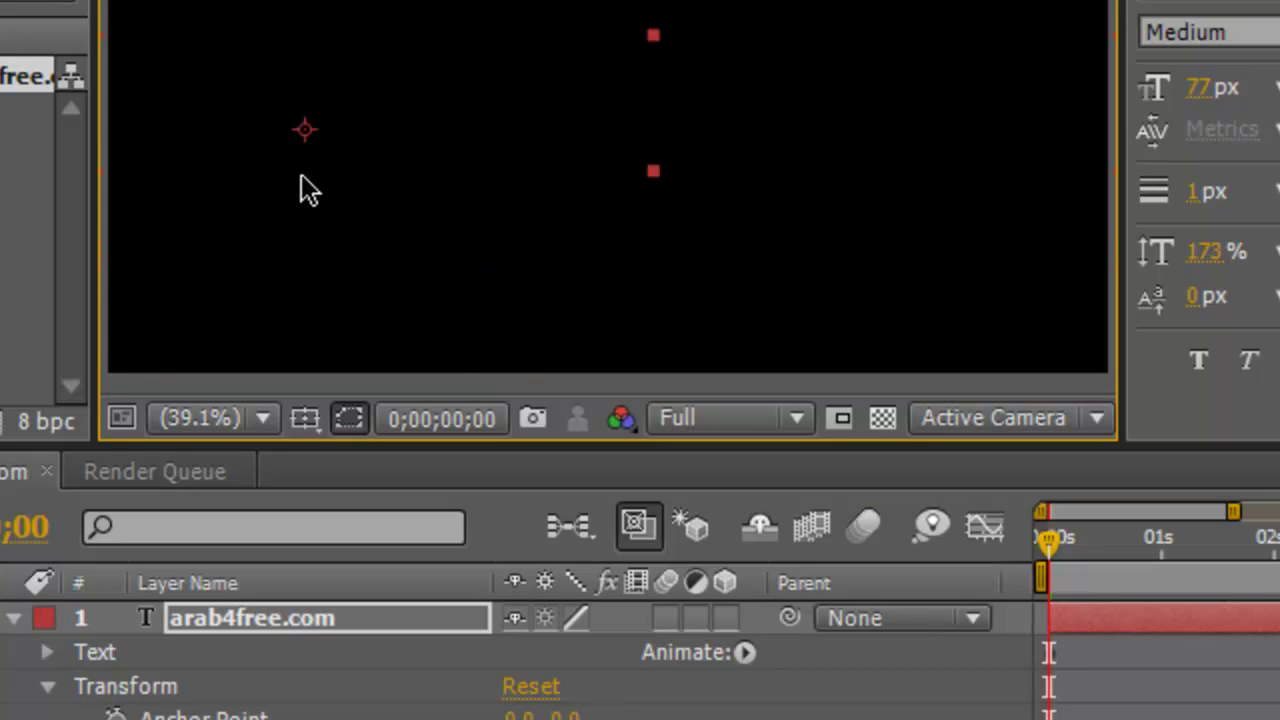
{"action": "left_click_drag", "start_coordinate": [307, 130], "coordinate": [139, 356]}
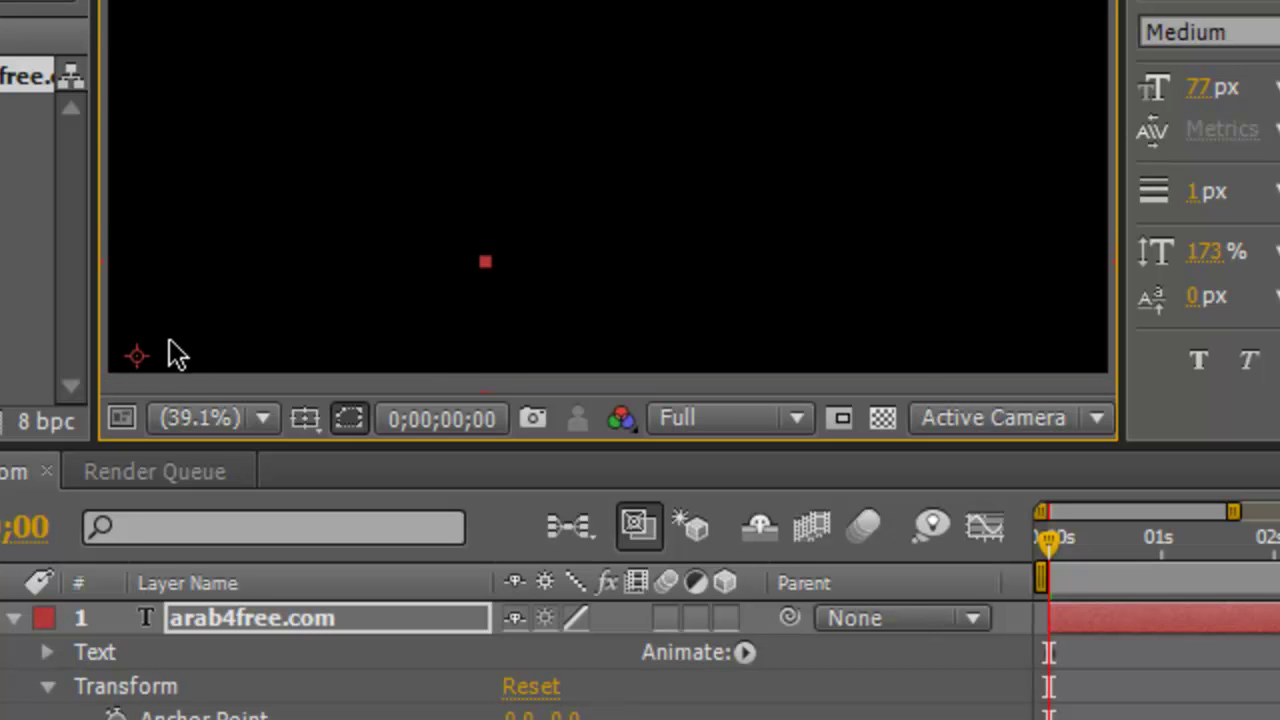
{"action": "left_click_drag", "start_coordinate": [1046, 538], "coordinate": [1168, 545]}
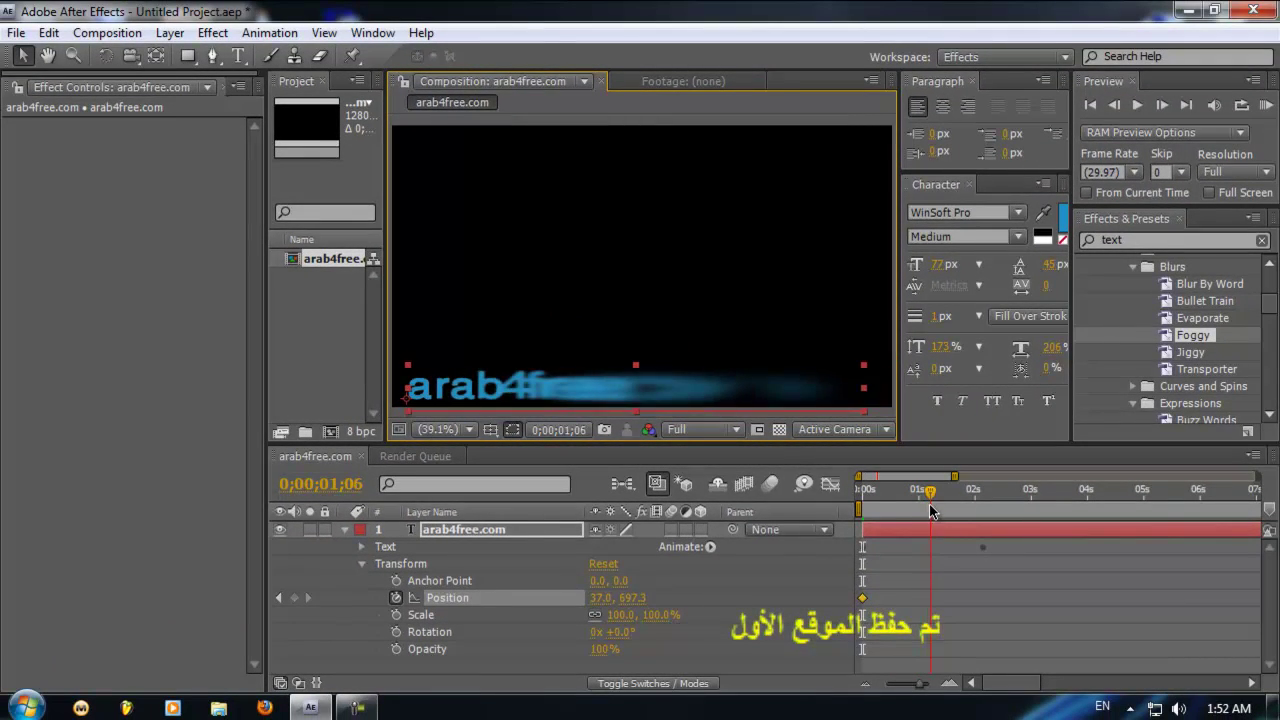
Add a Position keyframe near 2 seconds with the text moved up-right to its end spot
{"action": "left_click_drag", "start_coordinate": [925, 510], "coordinate": [982, 532]}
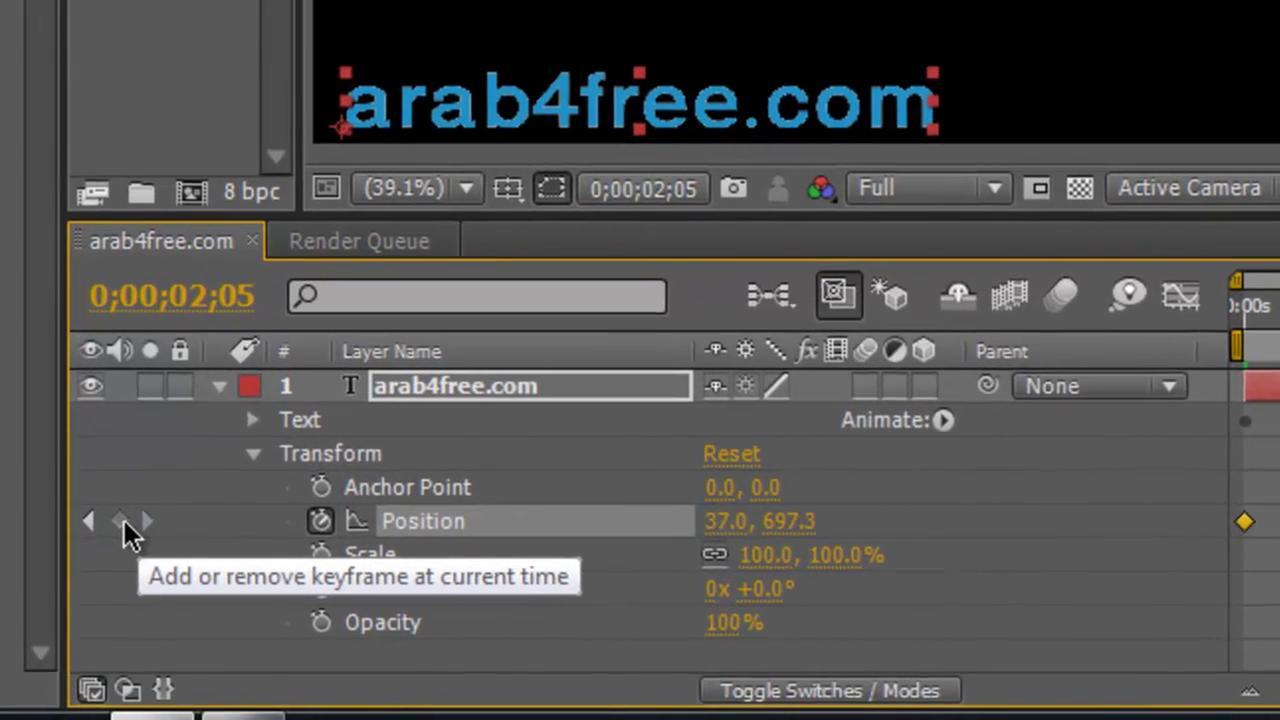
{"action": "left_click", "coordinate": [67, 611]}
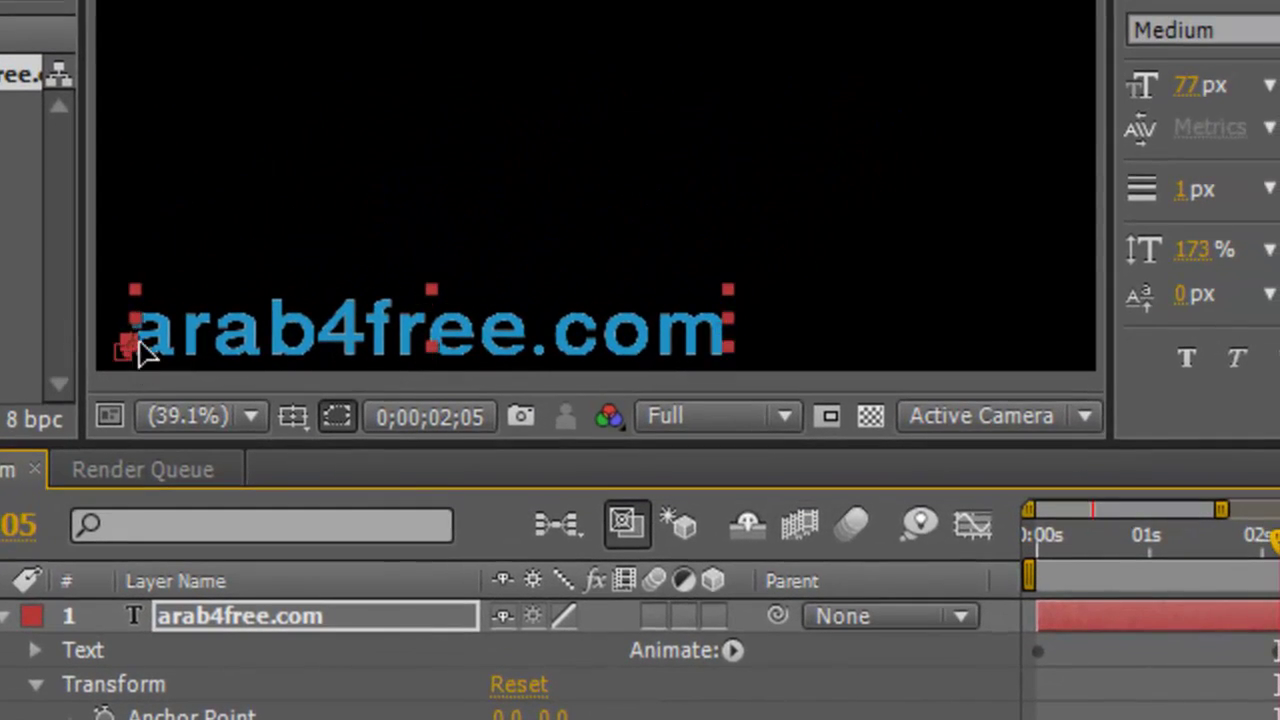
{"action": "mouse_move", "coordinate": [140, 350]}
{"action": "left_mouse_down"}
{"action": "mouse_move", "coordinate": [338, 138]}
{"action": "mouse_move", "coordinate": [306, 143]}
{"action": "left_mouse_up"}
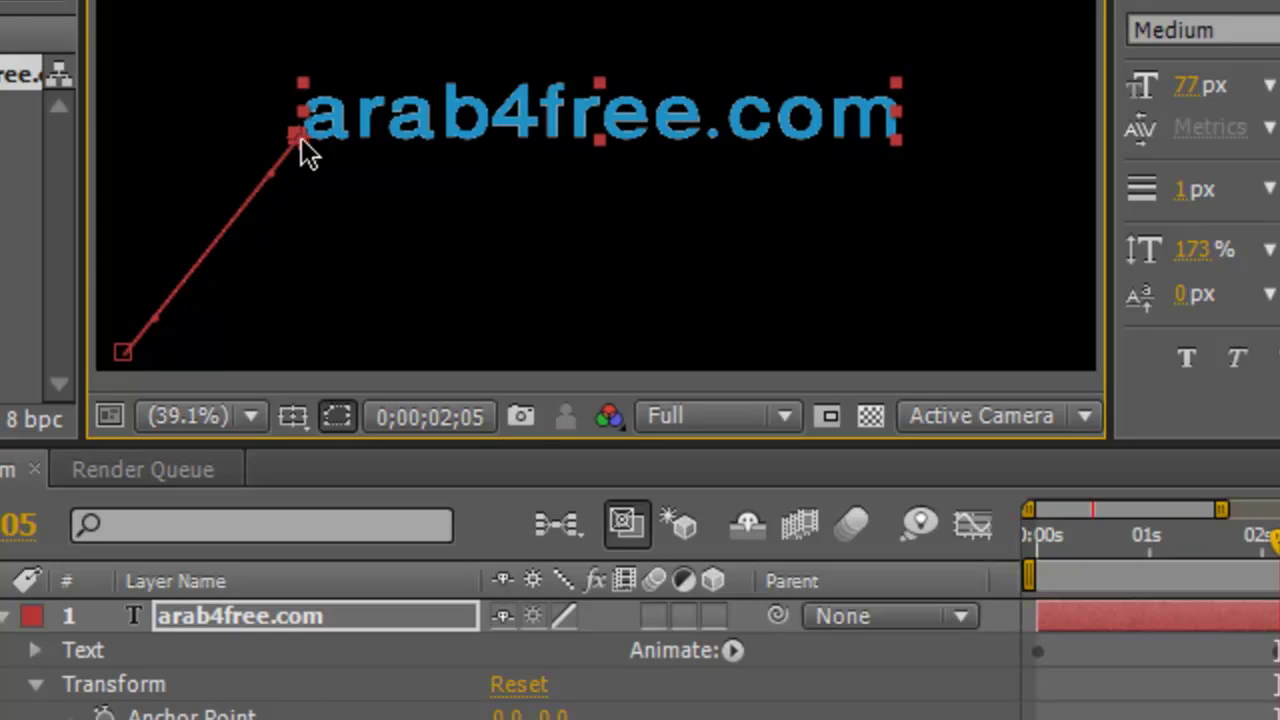
{"action": "mouse_move", "coordinate": [124, 353]}
{"action": "left_mouse_down"}
{"action": "mouse_move", "coordinate": [797, 341]}
{"action": "mouse_move", "coordinate": [127, 353]}
{"action": "left_mouse_up"}
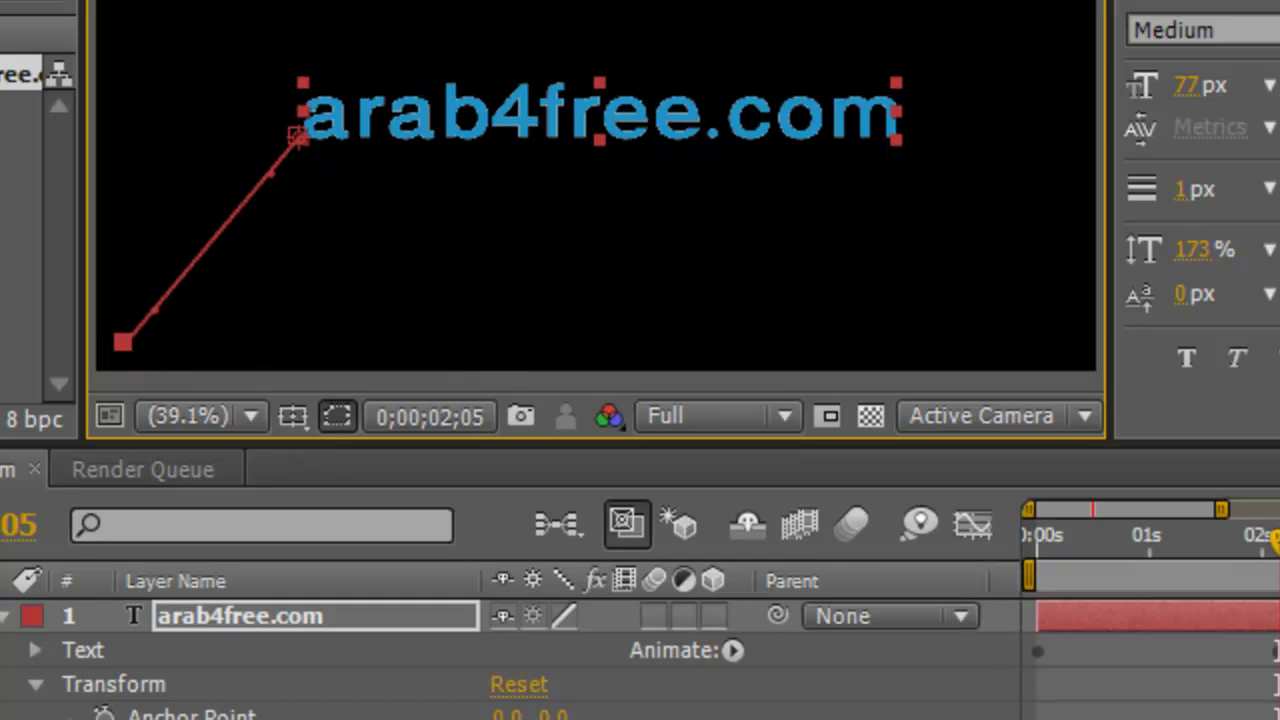
{"action": "mouse_move", "coordinate": [1275, 540]}
{"action": "left_mouse_down"}
{"action": "mouse_move", "coordinate": [662, 570]}
{"action": "mouse_move", "coordinate": [788, 585]}
{"action": "mouse_move", "coordinate": [906, 575]}
{"action": "mouse_move", "coordinate": [872, 578]}
{"action": "left_mouse_up"}
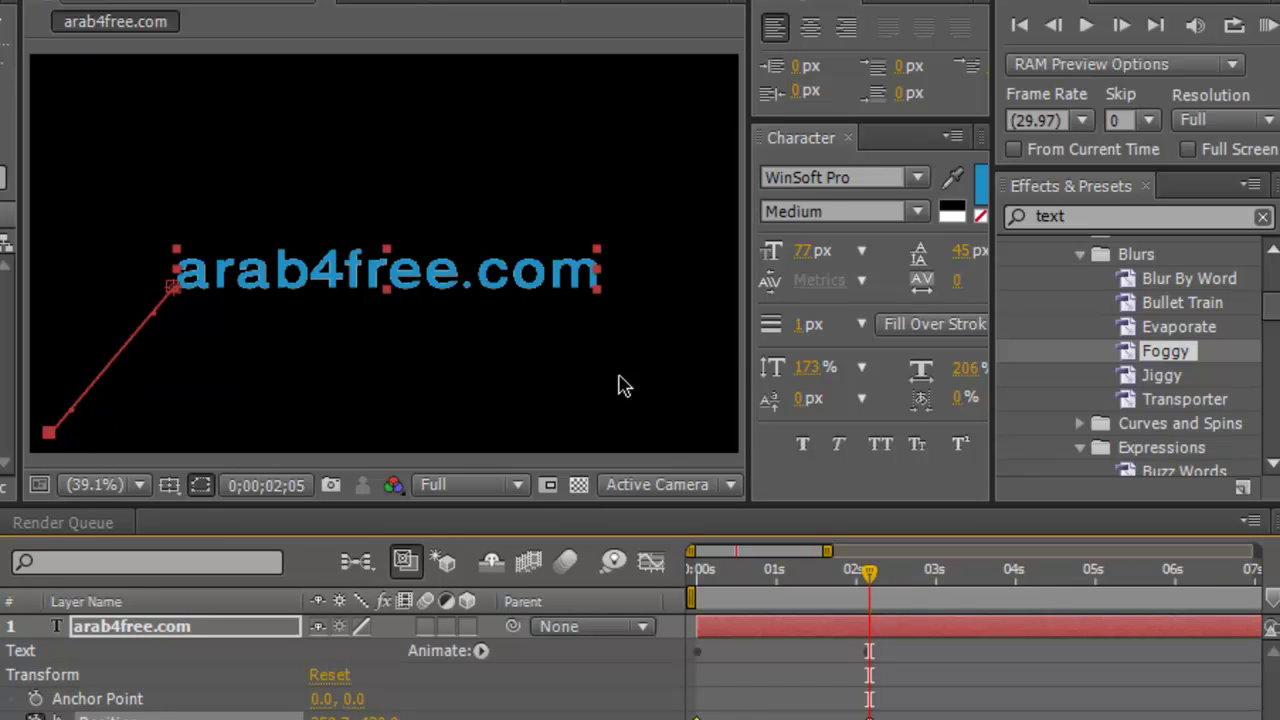
Enlarge the composition view and drag Bezier handles to bend the motion path into an S-curve
{"action": "left_click_drag", "start_coordinate": [747, 340], "coordinate": [900, 340]}
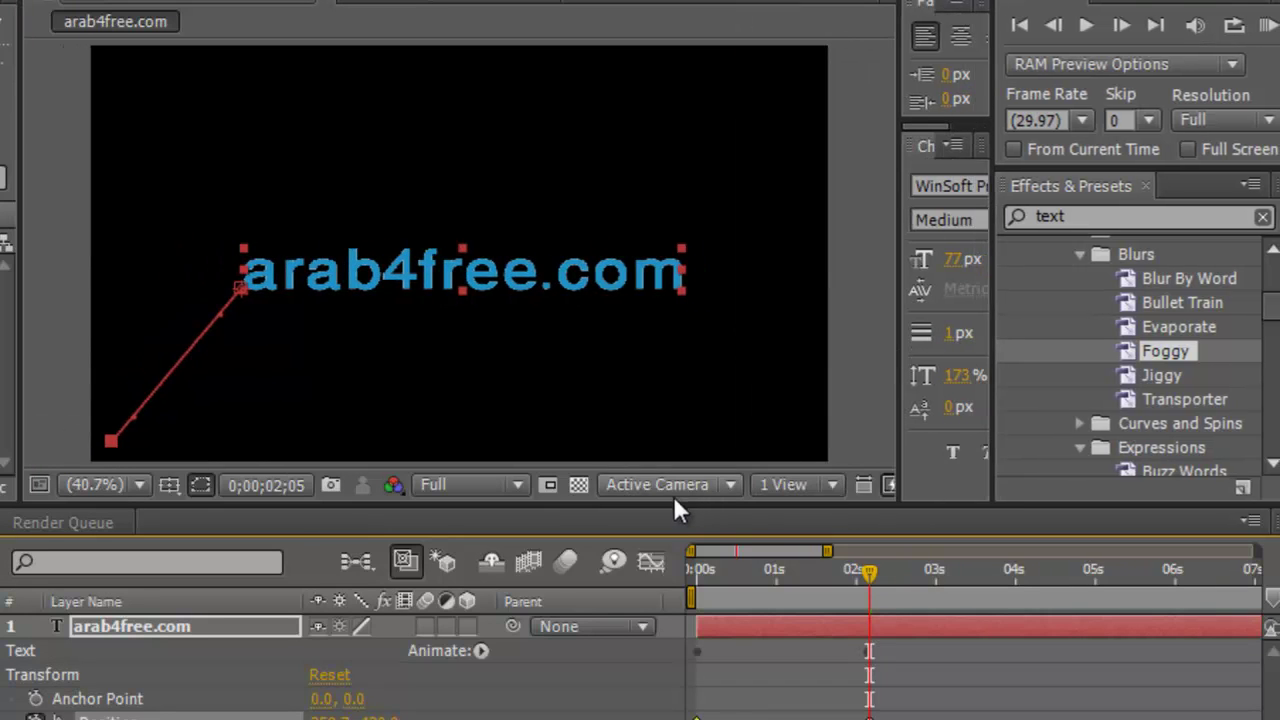
{"action": "left_click_drag", "start_coordinate": [679, 515], "coordinate": [655, 692]}
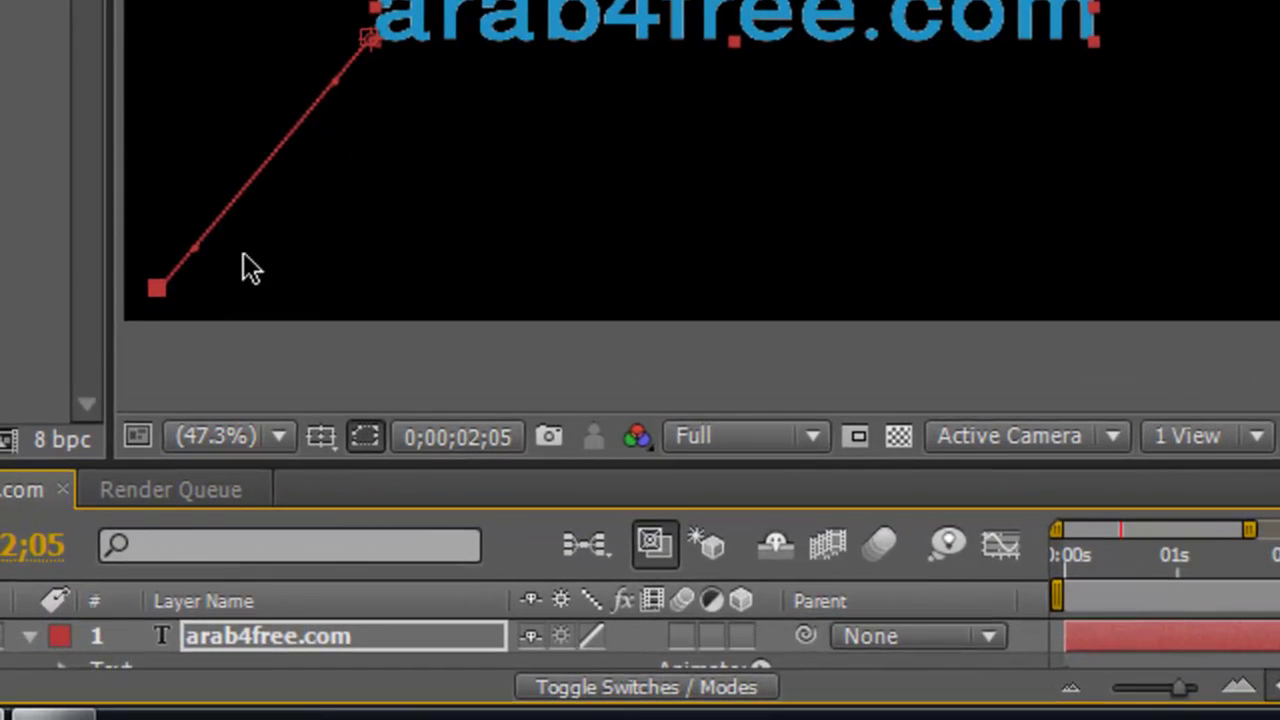
{"action": "left_click_drag", "start_coordinate": [198, 258], "coordinate": [462, 280]}
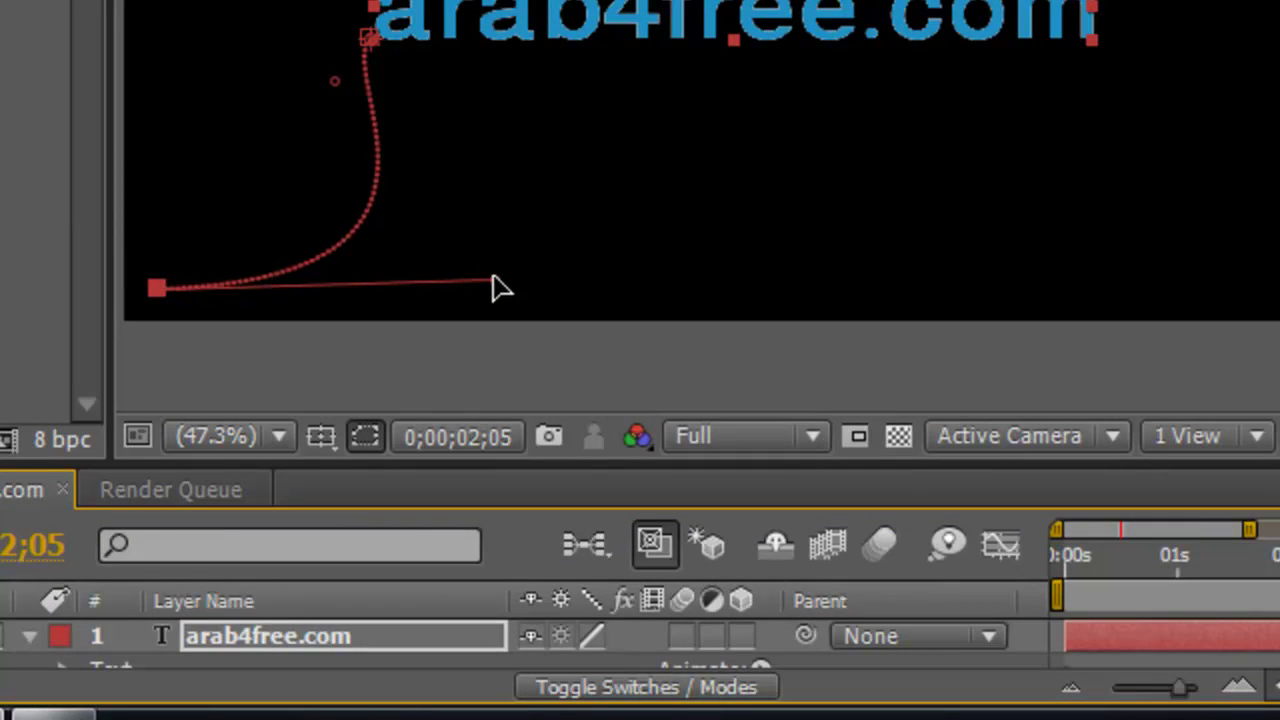
{"action": "left_click_drag", "start_coordinate": [462, 280], "coordinate": [625, 296]}
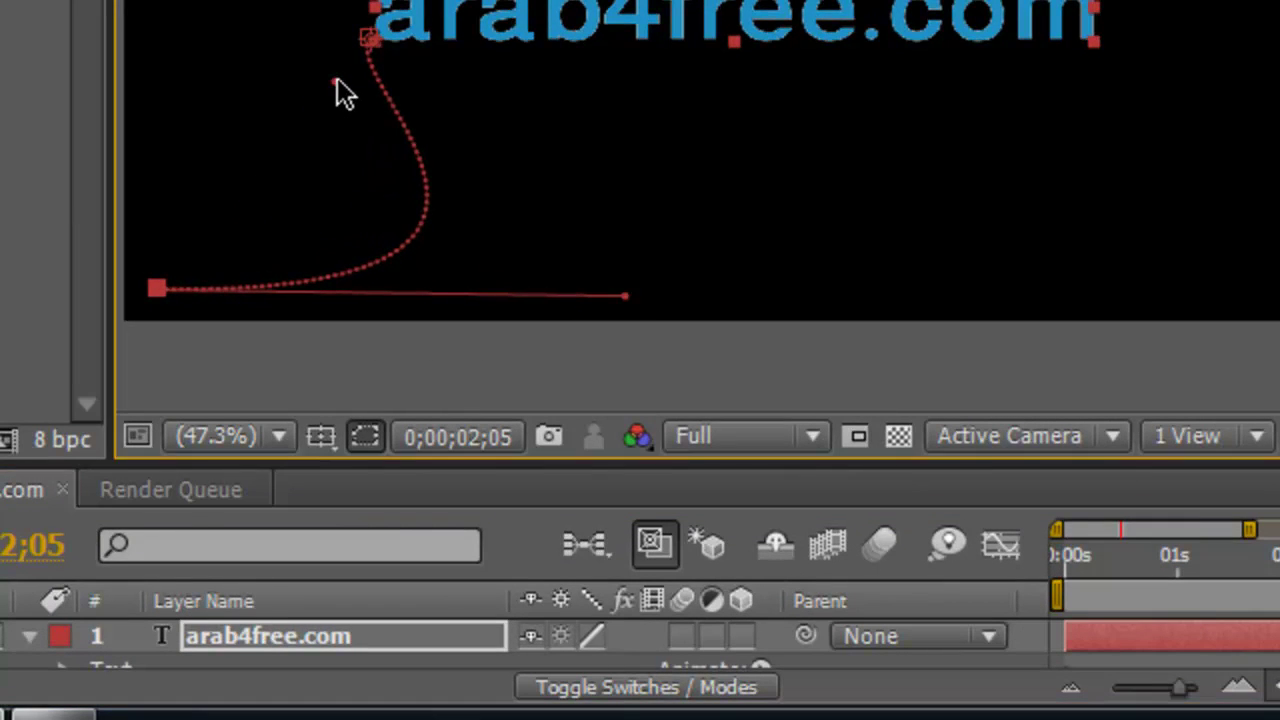
{"action": "left_click_drag", "start_coordinate": [337, 80], "coordinate": [140, 2]}
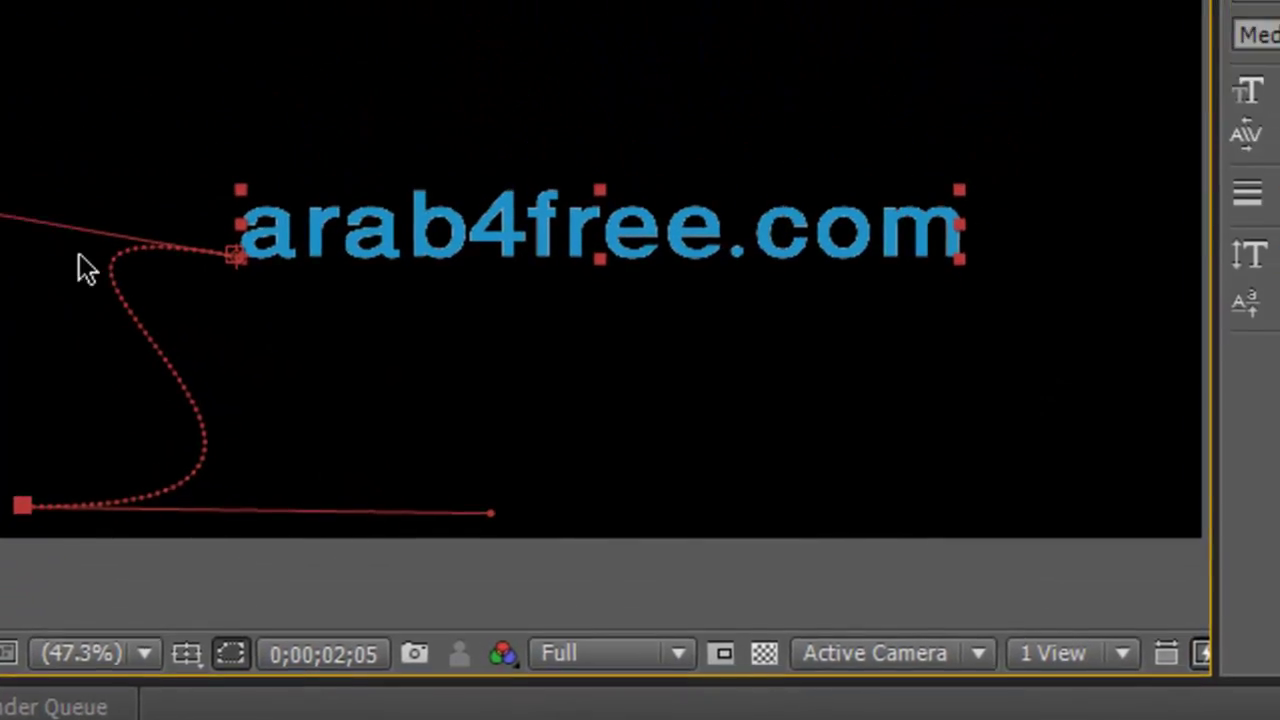
{"action": "left_click_drag", "start_coordinate": [131, 428], "coordinate": [283, 218]}
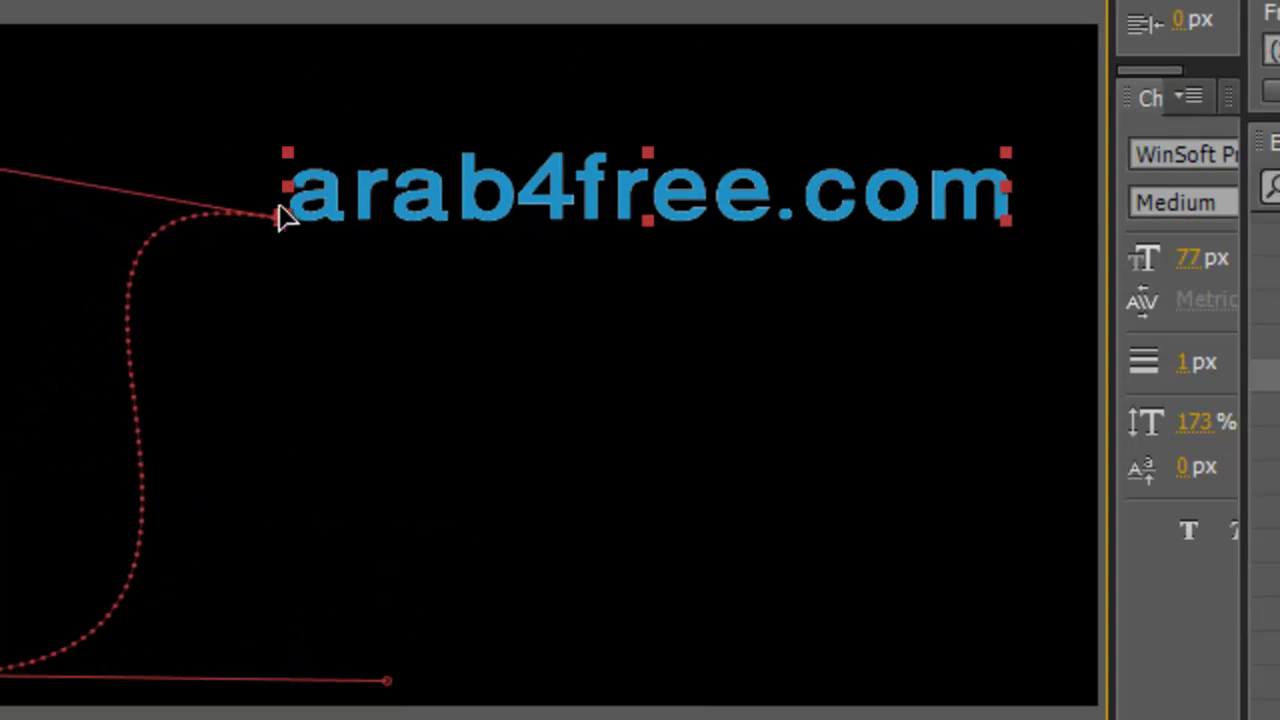
{"action": "mouse_move", "coordinate": [283, 218]}
{"action": "left_mouse_down"}
{"action": "mouse_move", "coordinate": [337, 185]}
{"action": "mouse_move", "coordinate": [270, 273]}
{"action": "left_mouse_up"}
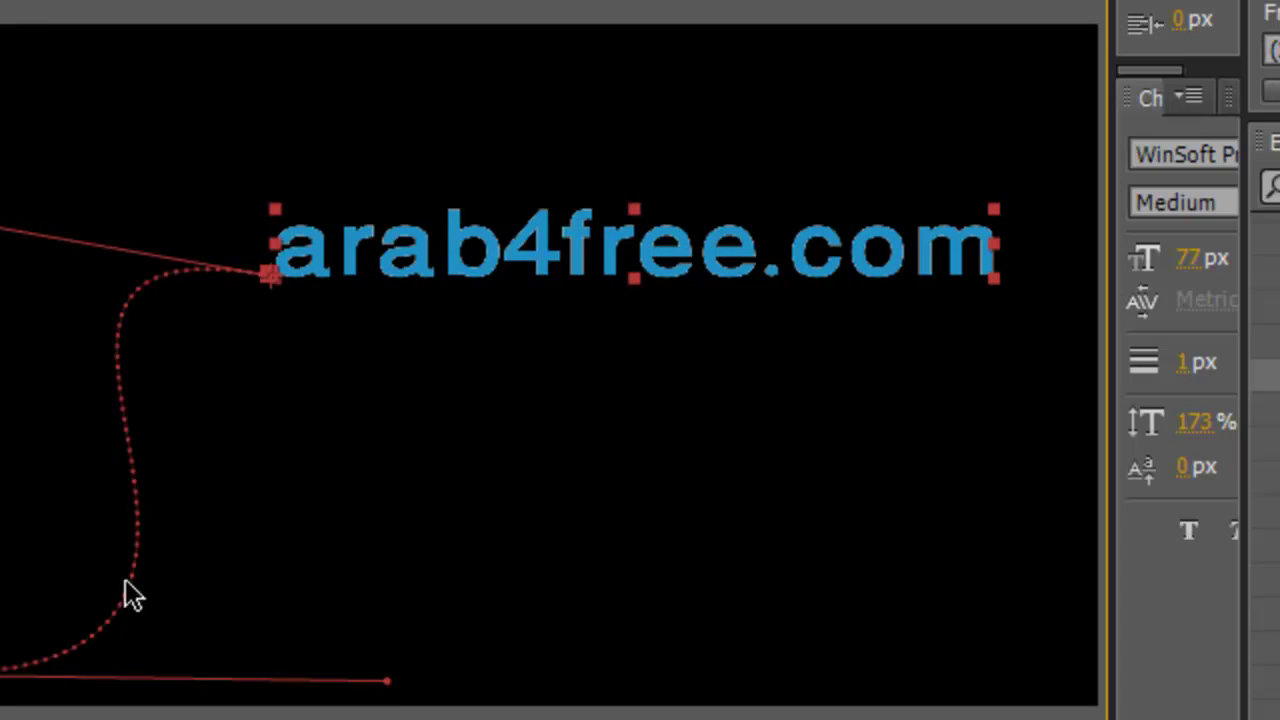
{"action": "left_click_drag", "start_coordinate": [387, 681], "coordinate": [373, 683]}
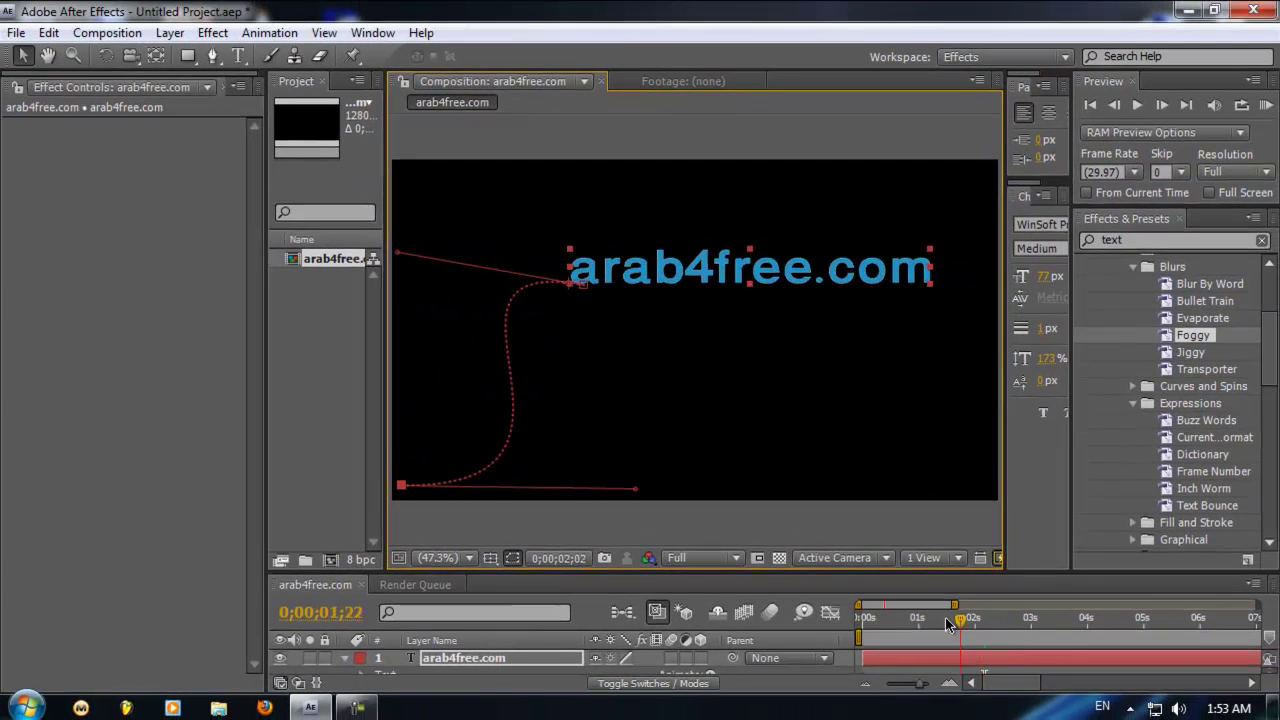
{"action": "mouse_move", "coordinate": [966, 620]}
{"action": "left_mouse_down"}
{"action": "mouse_move", "coordinate": [900, 625]}
{"action": "mouse_move", "coordinate": [987, 618]}
{"action": "left_mouse_up"}
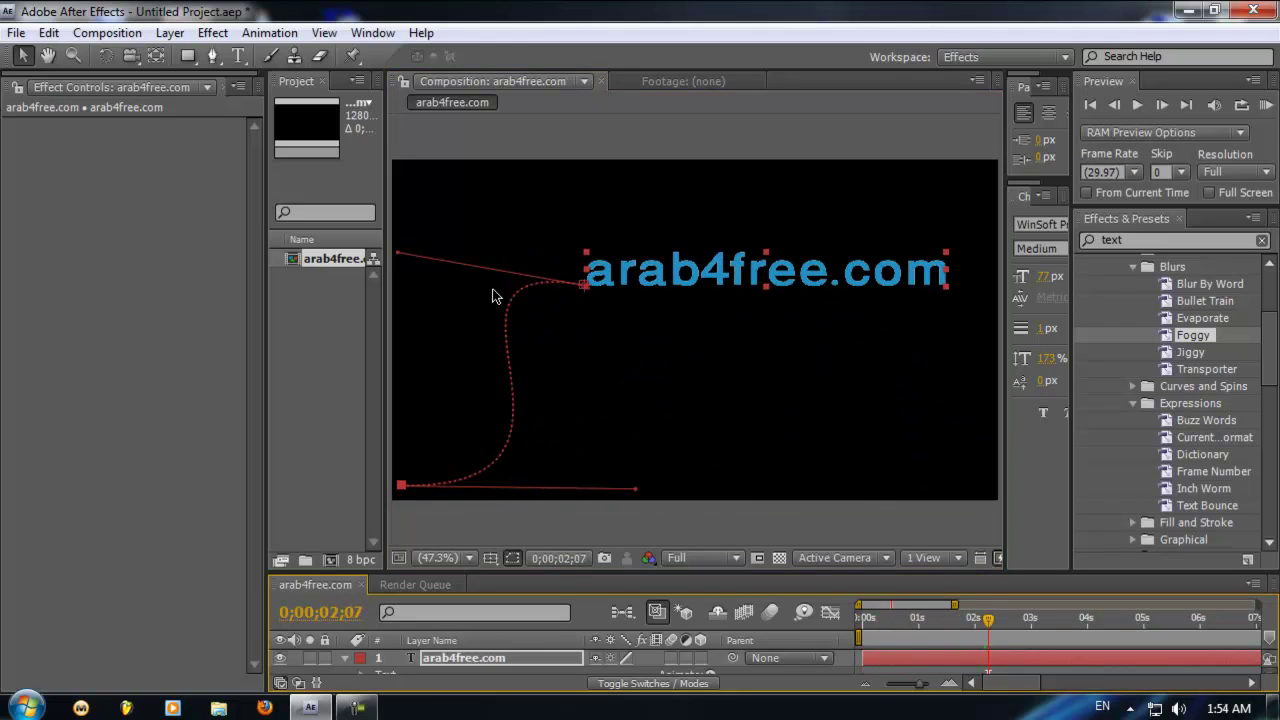
Deselect the layer, scrub to preview the blur-in, then enlarge the timeline and collapse the layer's properties
{"action": "left_click", "coordinate": [551, 193]}
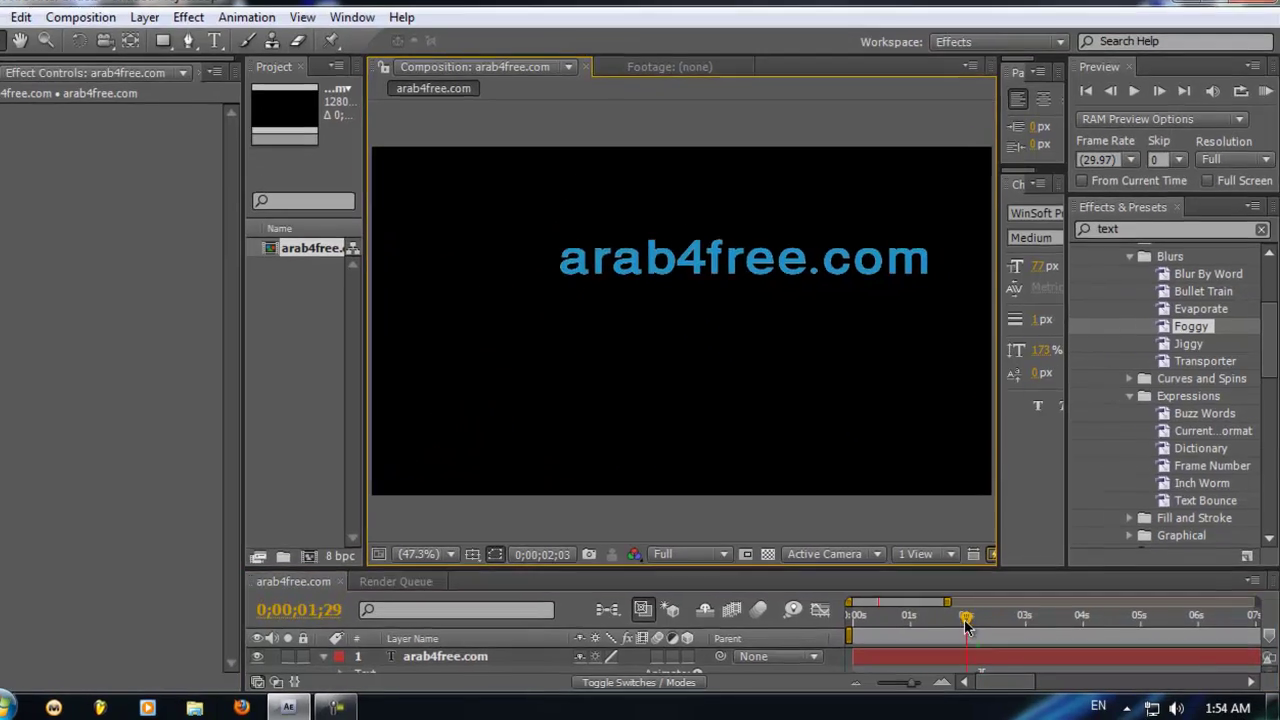
{"action": "left_click_drag", "start_coordinate": [985, 618], "coordinate": [898, 626]}
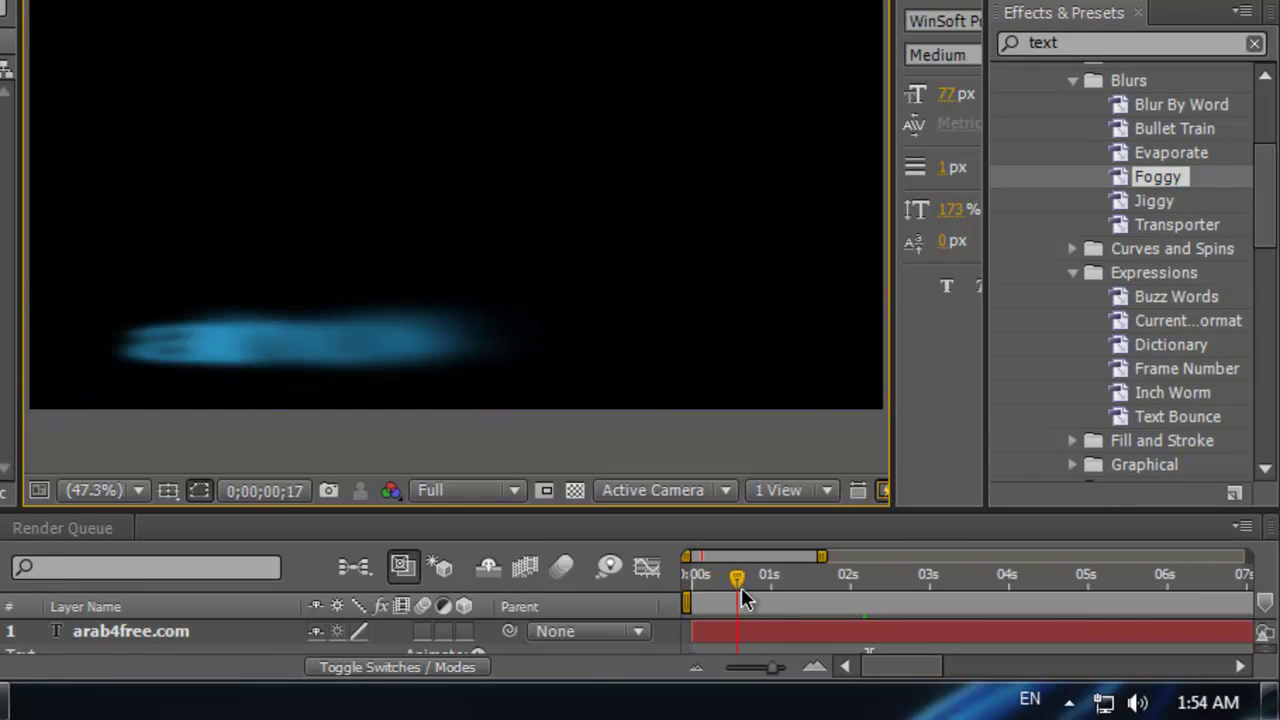
{"action": "mouse_move", "coordinate": [741, 590]}
{"action": "left_mouse_down"}
{"action": "mouse_move", "coordinate": [868, 603]}
{"action": "mouse_move", "coordinate": [784, 601]}
{"action": "mouse_move", "coordinate": [810, 607]}
{"action": "left_mouse_up"}
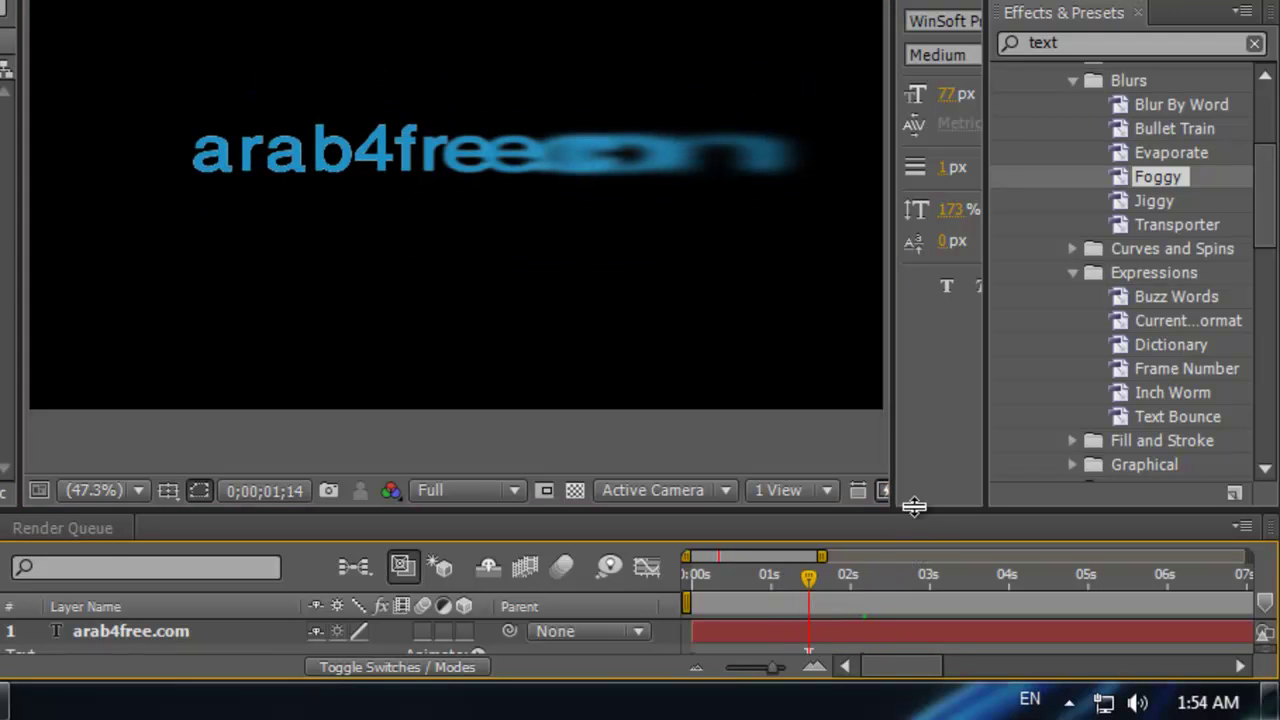
{"action": "left_click_drag", "start_coordinate": [914, 506], "coordinate": [914, 355]}
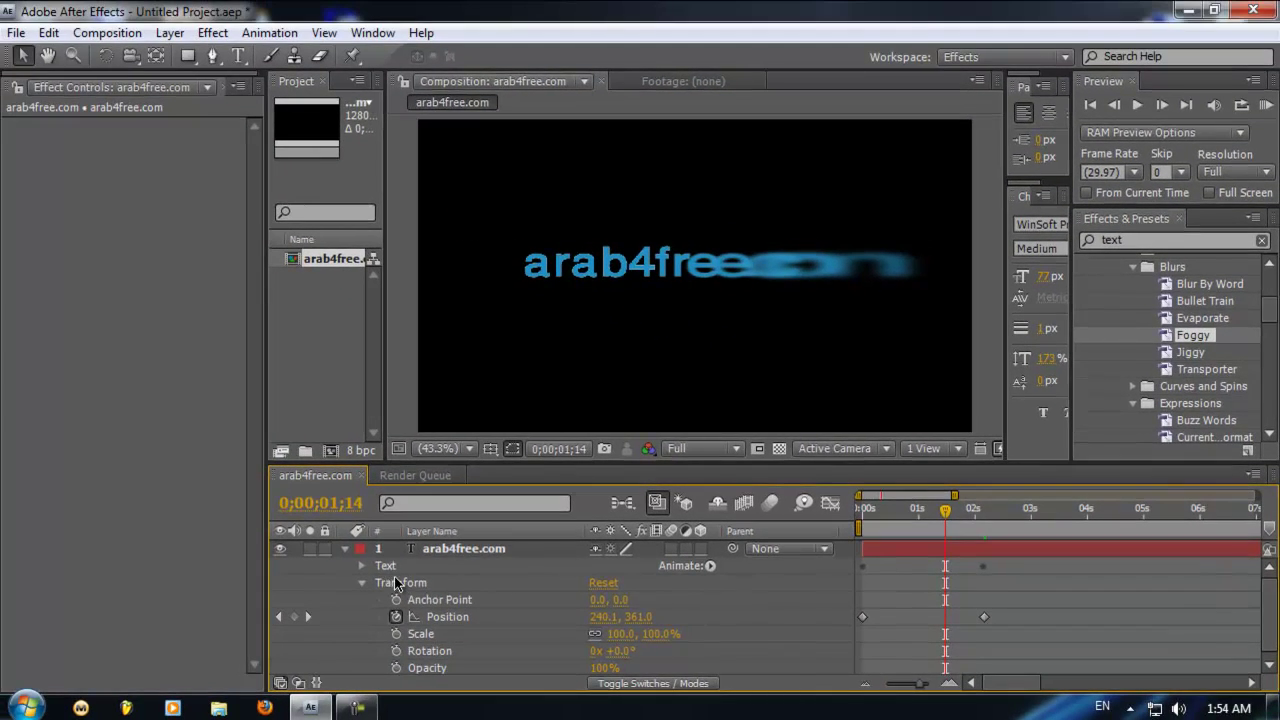
{"action": "left_click", "coordinate": [349, 549]}
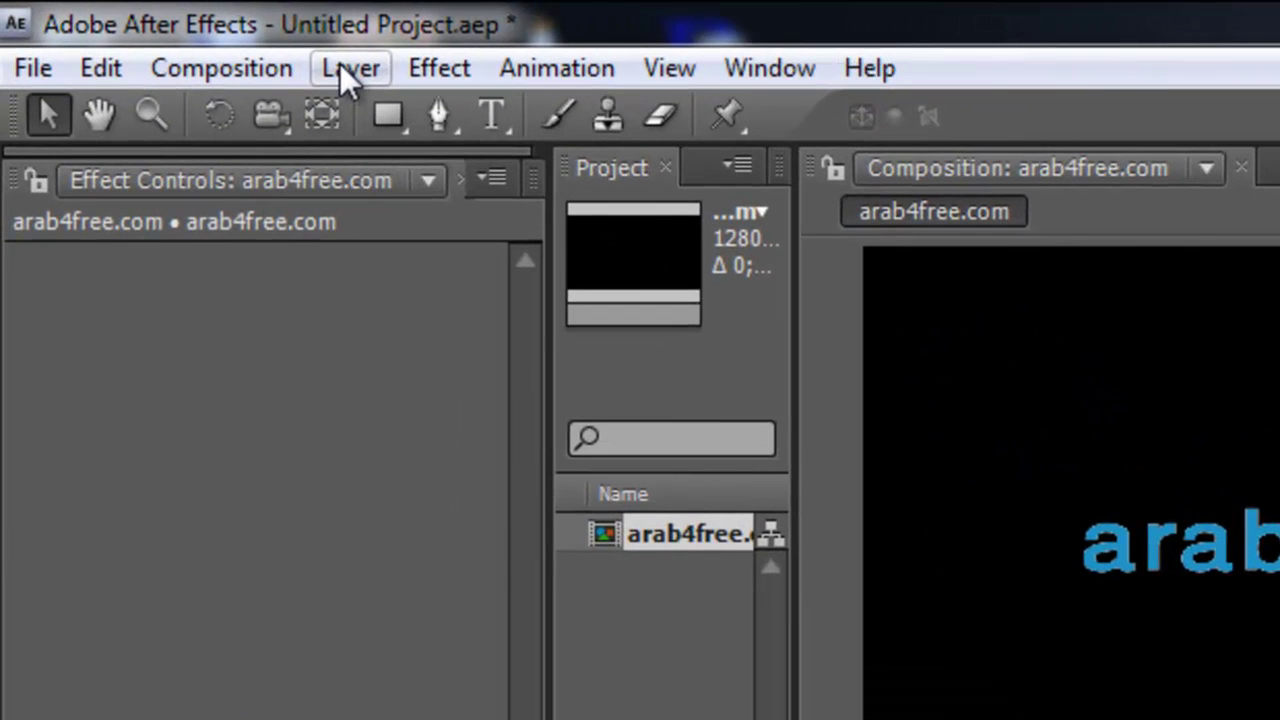
Open Solid Settings with Ctrl+Y, showing White Solid 1 at 976 × 134 px
{"action": "left_click", "coordinate": [340, 64]}
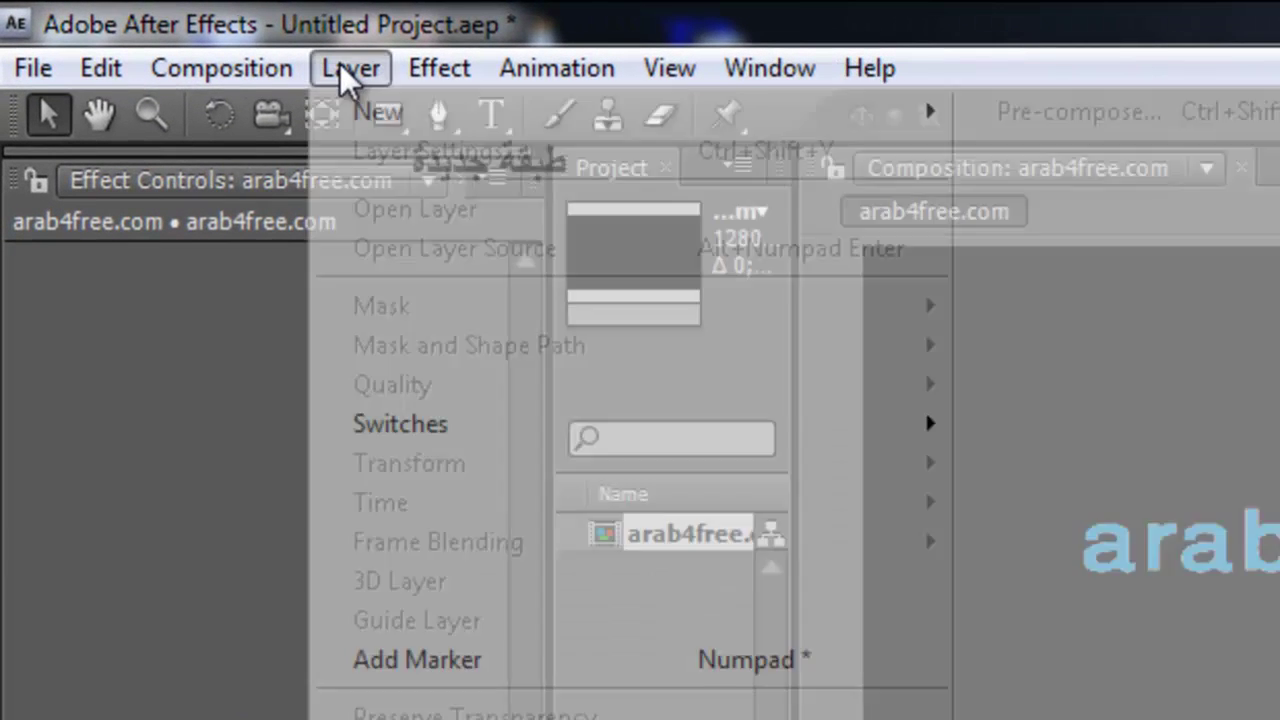
{"action": "mouse_move", "coordinate": [373, 107]}
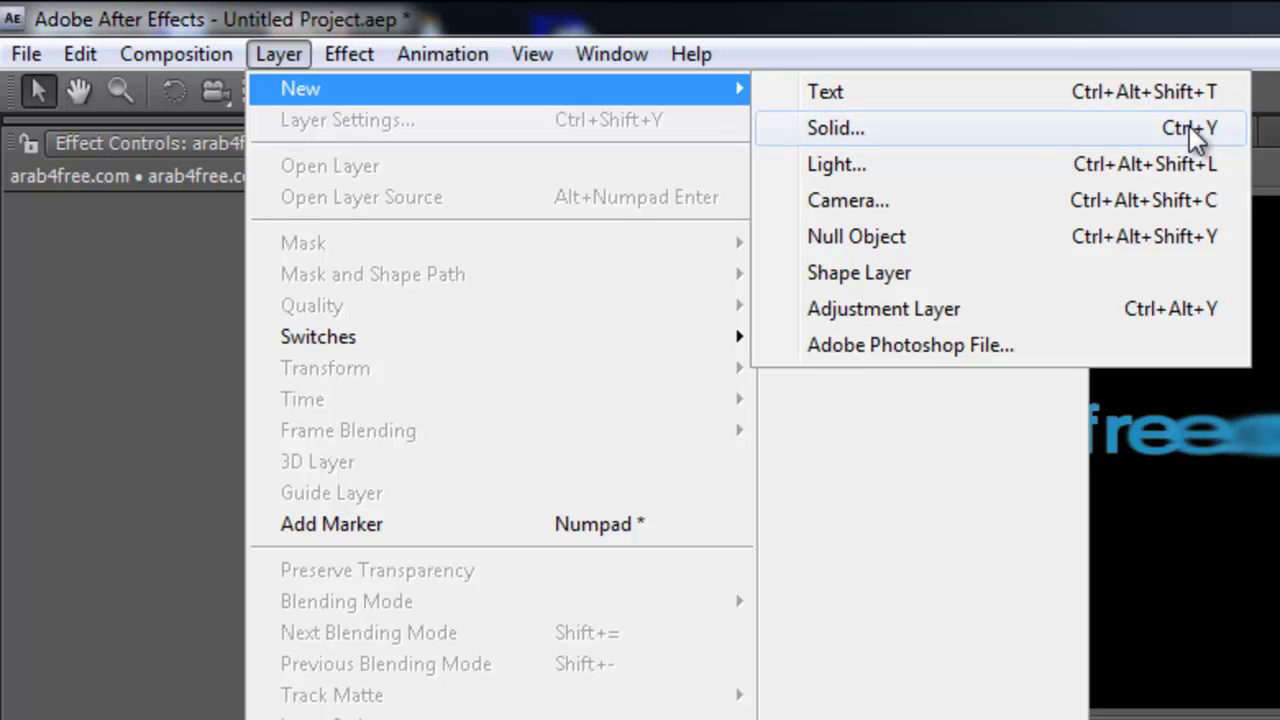
{"action": "left_click", "coordinate": [1045, 14]}
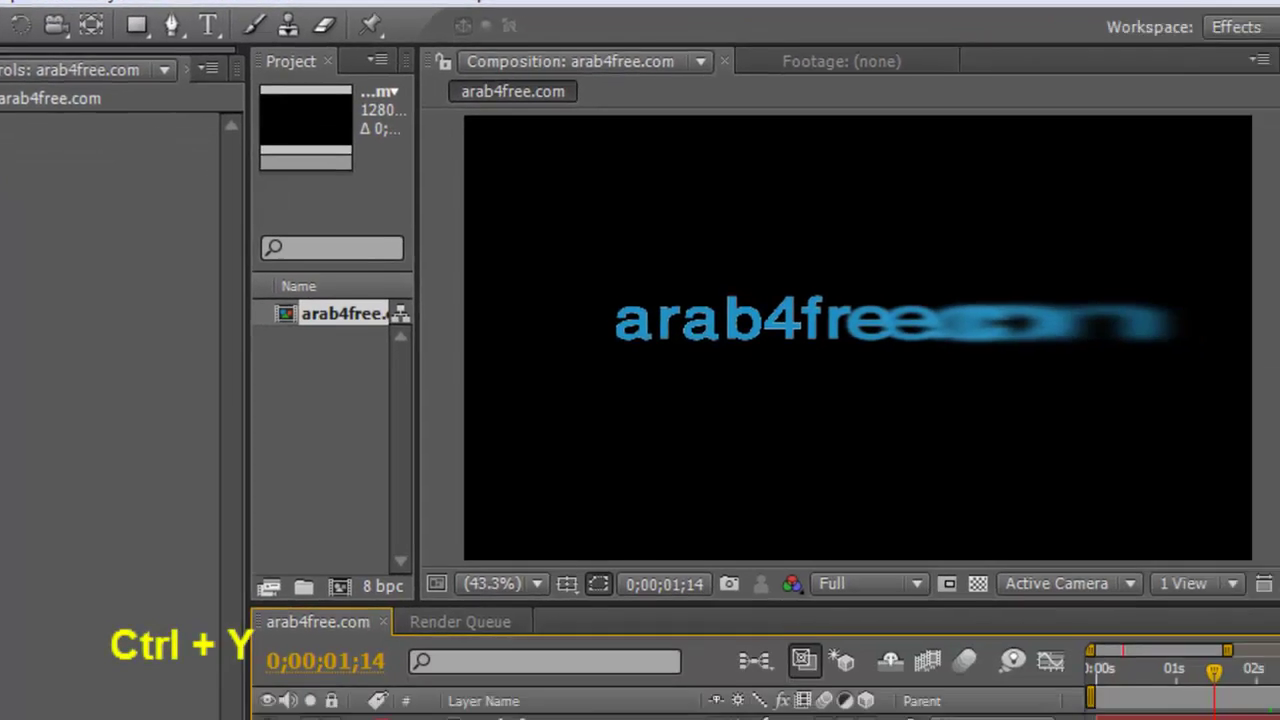
{"action": "key", "text": "ctrl+y"}
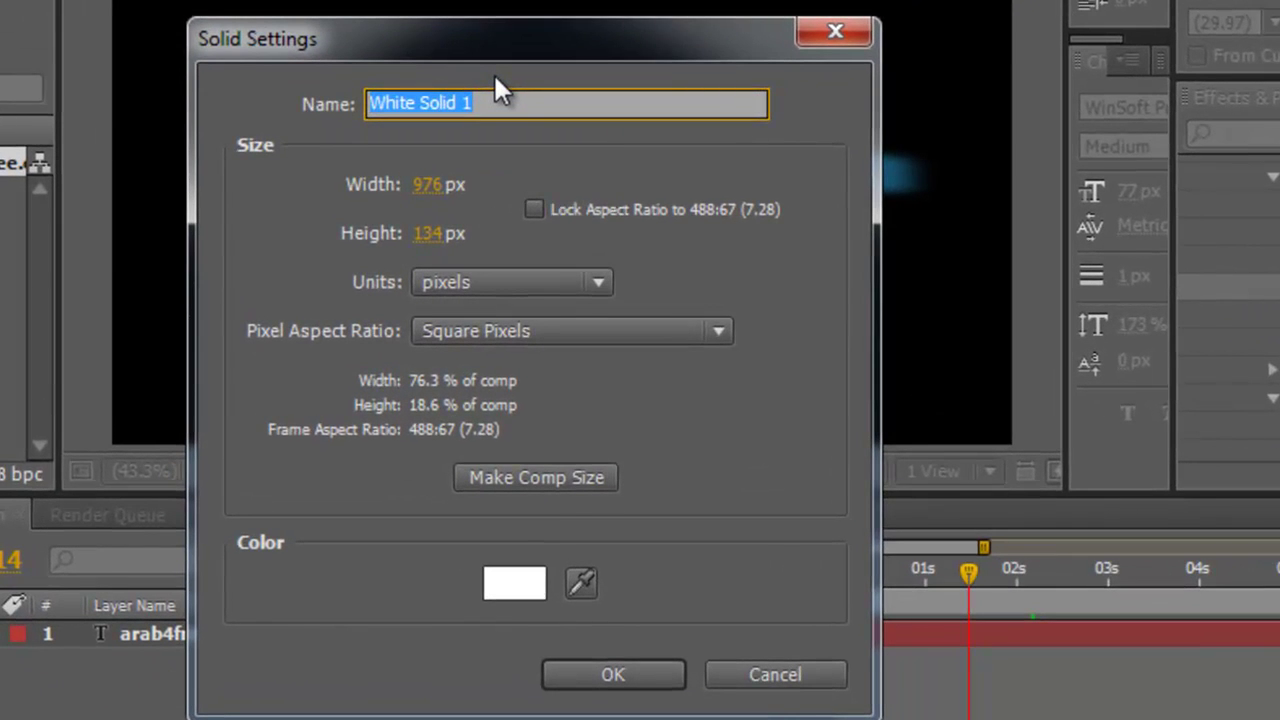
Create a black, composition-size 1280×720 solid named Light
{"action": "type", "text": "Li"}
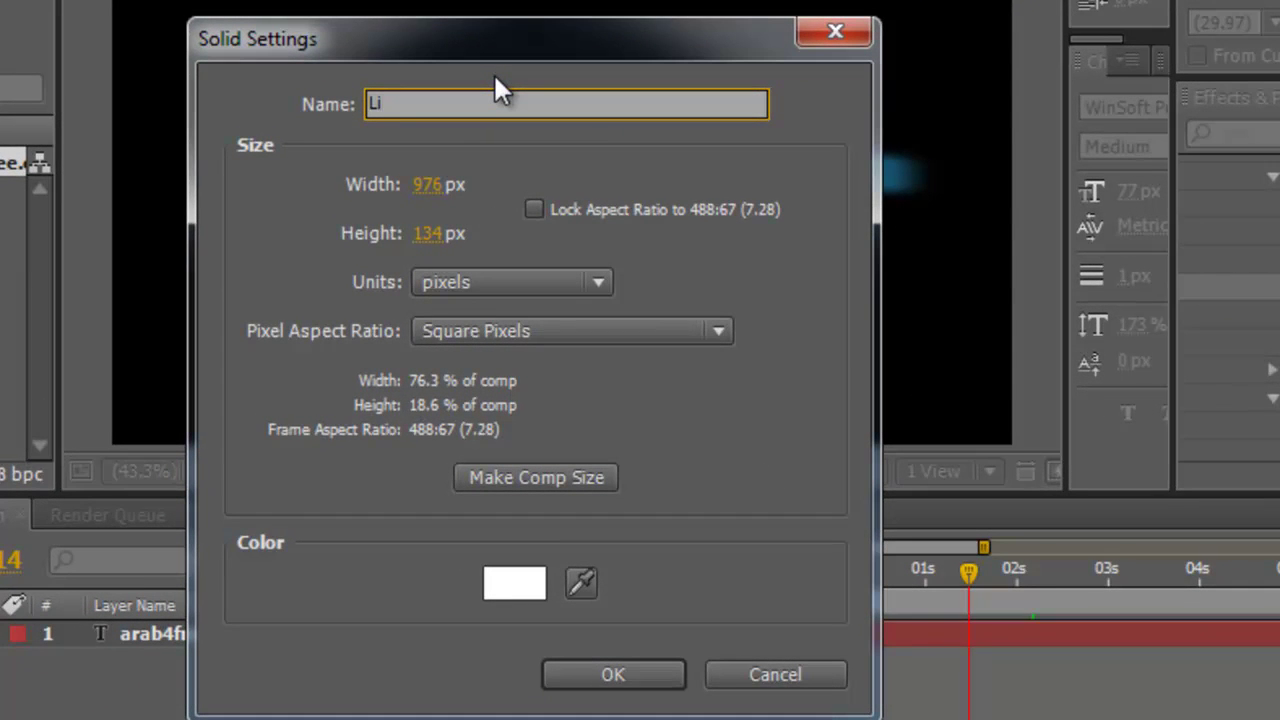
{"action": "type", "text": "ght"}
{"action": "left_click", "coordinate": [545, 477]}
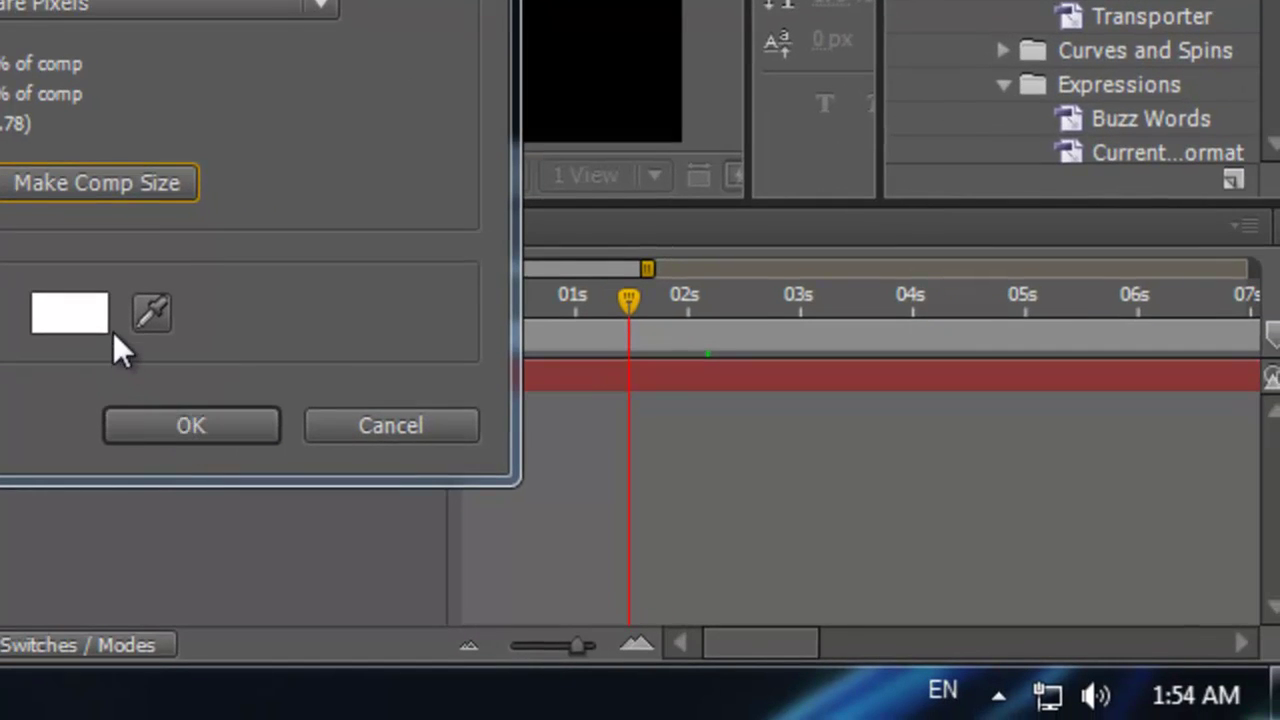
{"action": "left_click", "coordinate": [57, 312]}
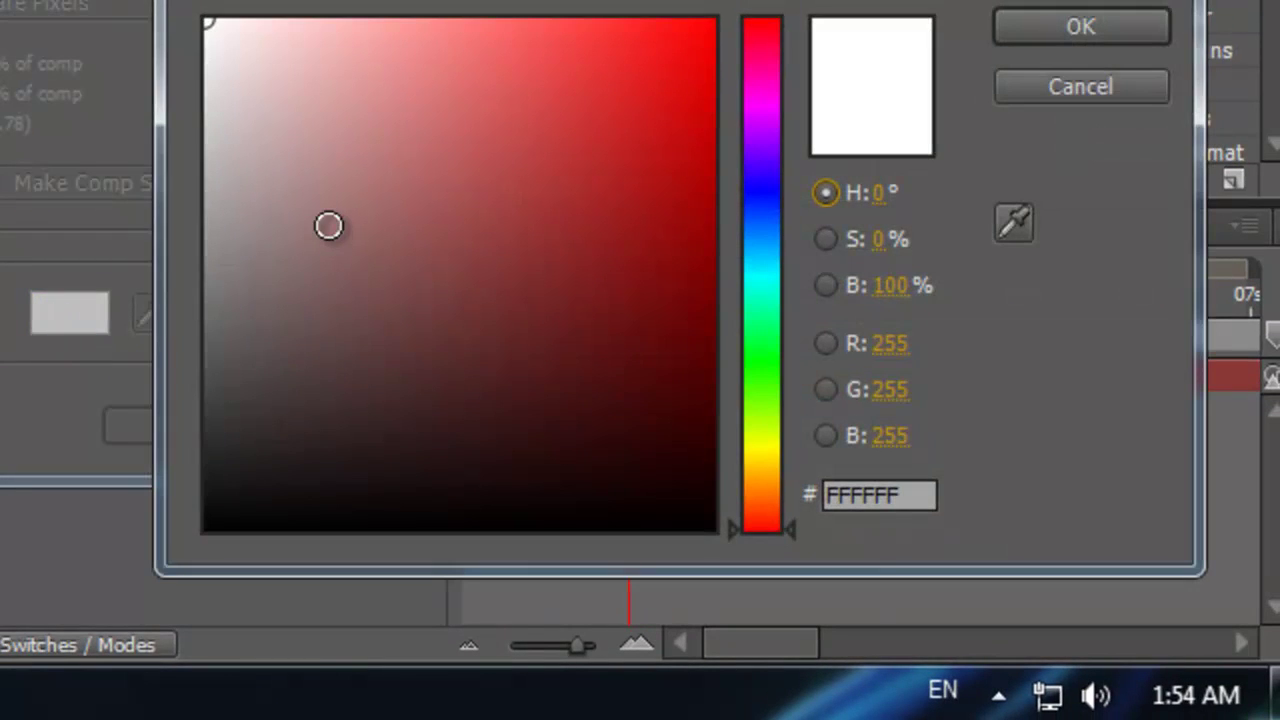
{"action": "left_click", "coordinate": [227, 424]}
{"action": "left_click_drag", "start_coordinate": [227, 424], "coordinate": [129, 623]}
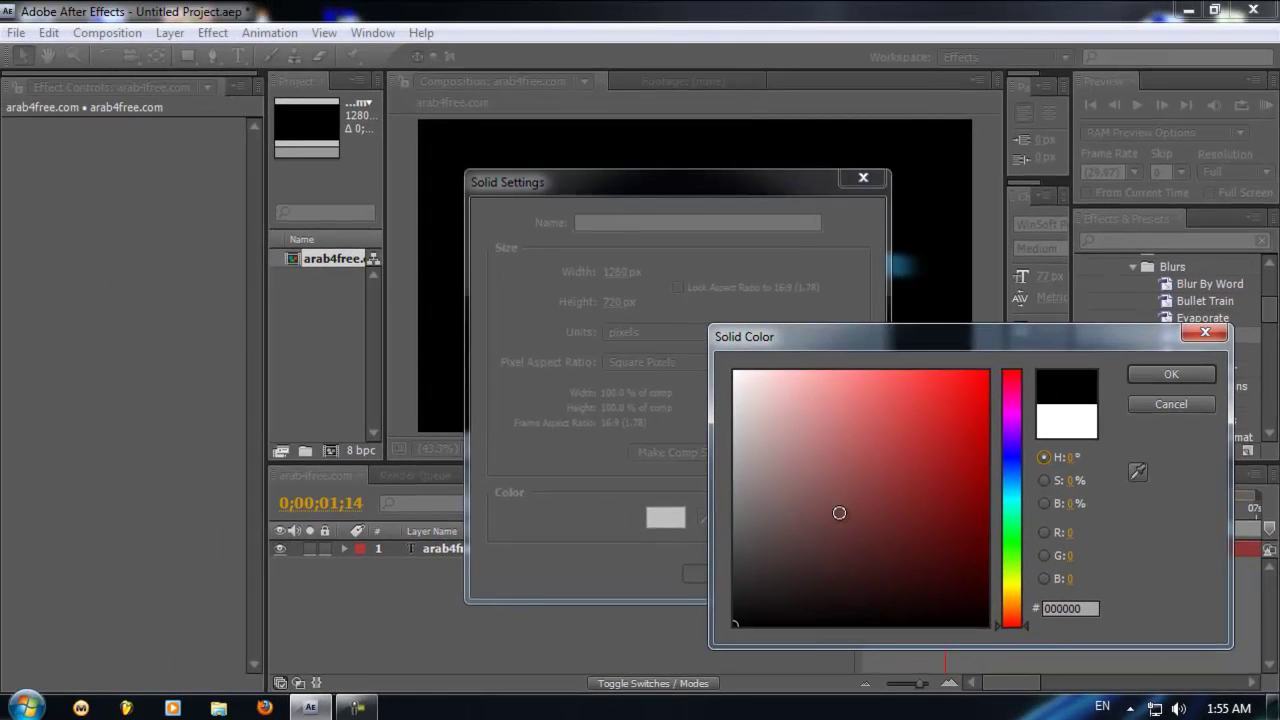
{"action": "left_click", "coordinate": [1171, 375]}
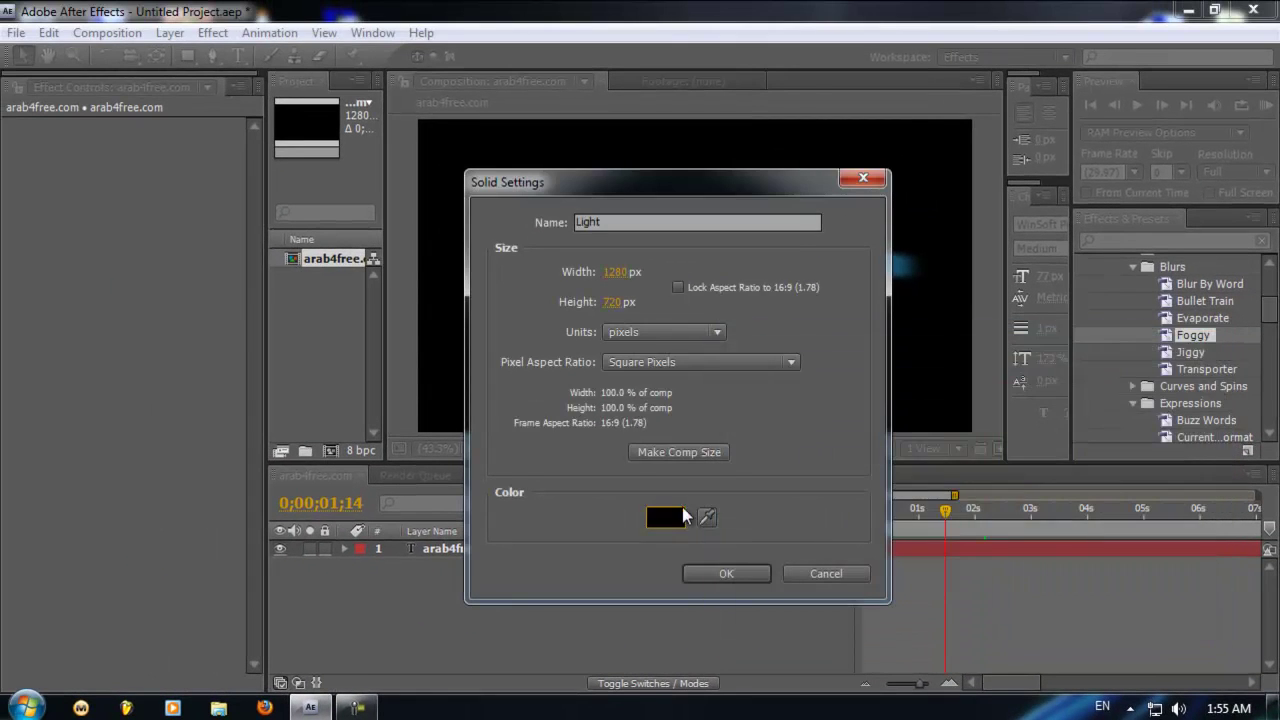
{"action": "left_click", "coordinate": [727, 574]}
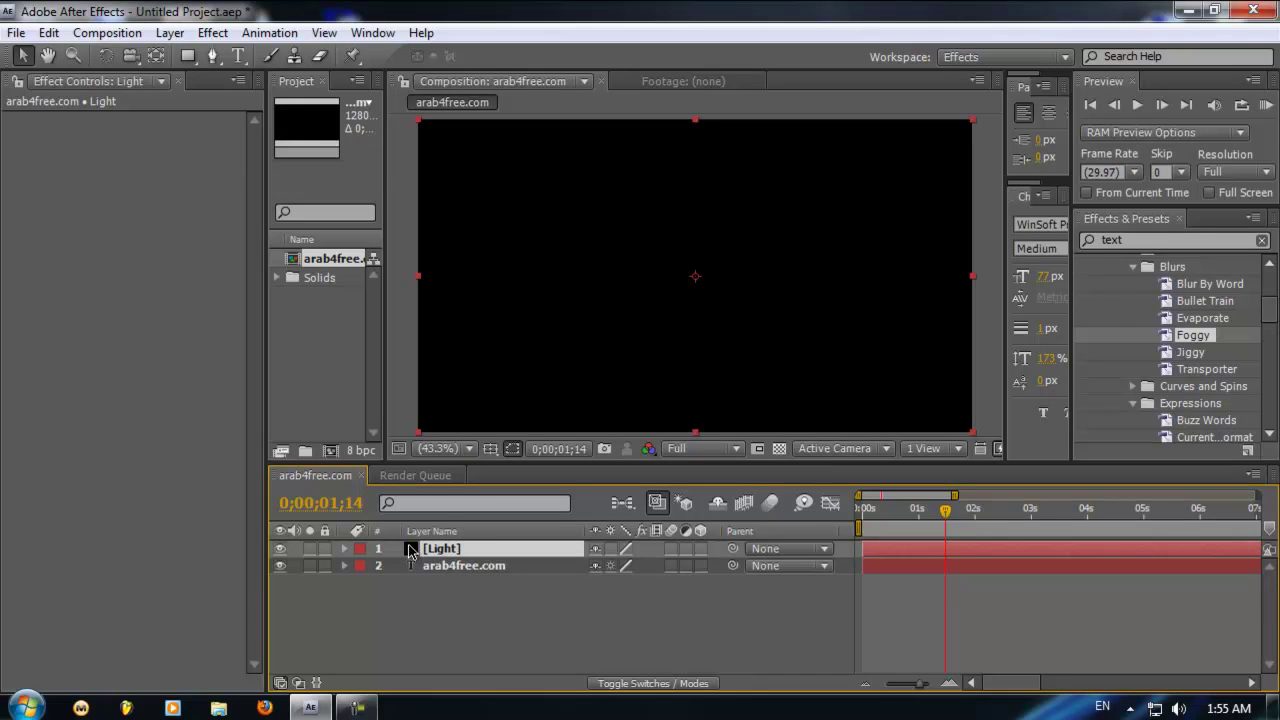
Move the Light solid below the arab4free.com text layer, then open the Effect menu
{"action": "left_click_drag", "start_coordinate": [410, 551], "coordinate": [408, 577]}
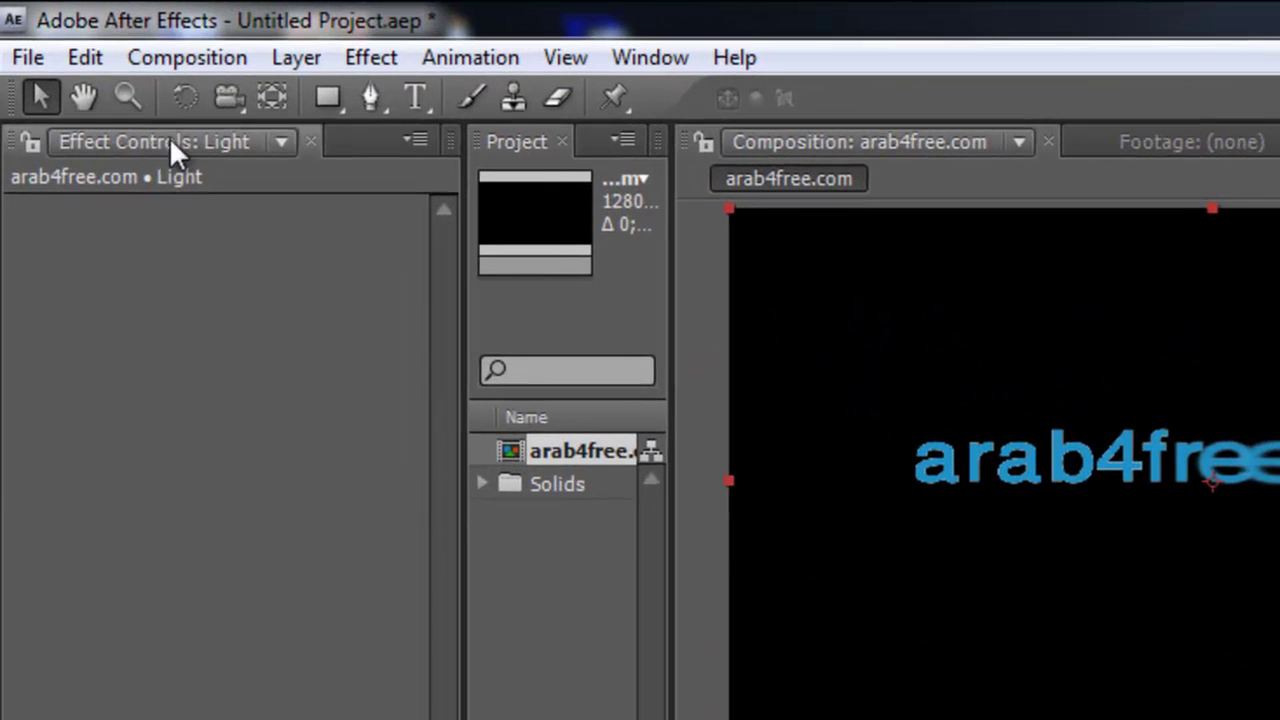
{"action": "left_click", "coordinate": [351, 62]}
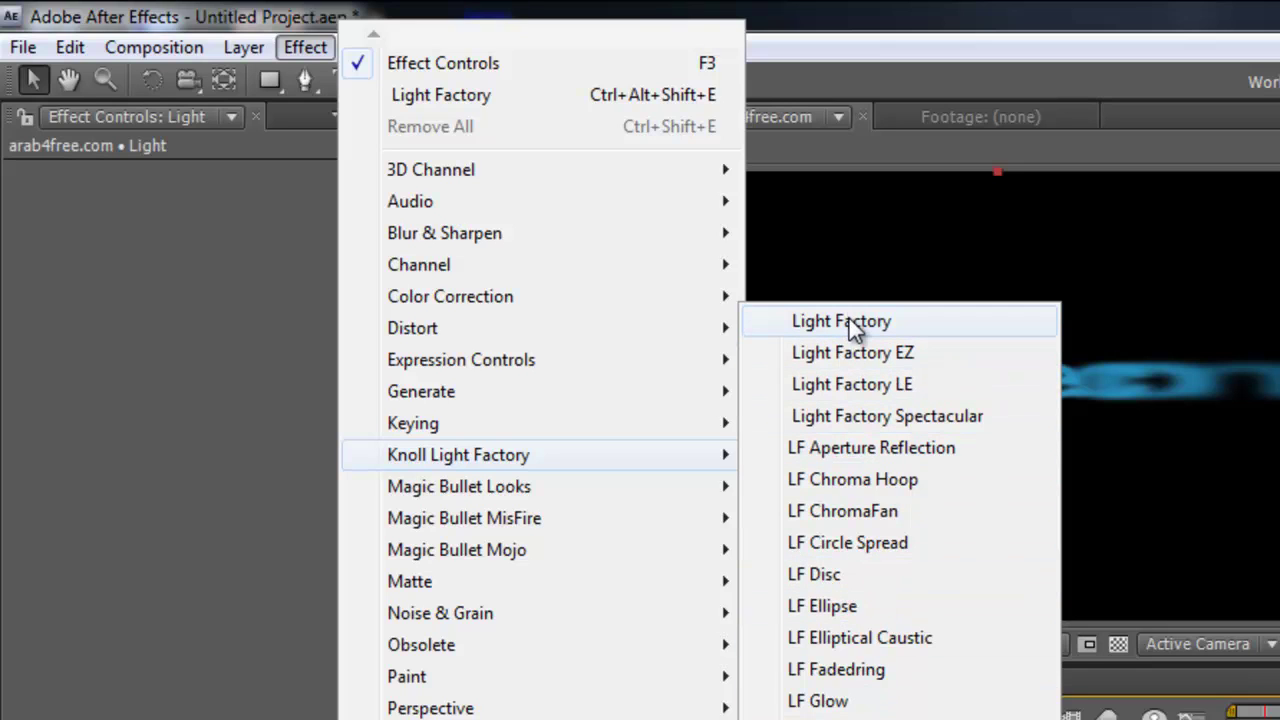
Apply Light Factory to the Light solid and place its flare at 1293.2, 232.2
{"action": "left_click", "coordinate": [849, 318]}
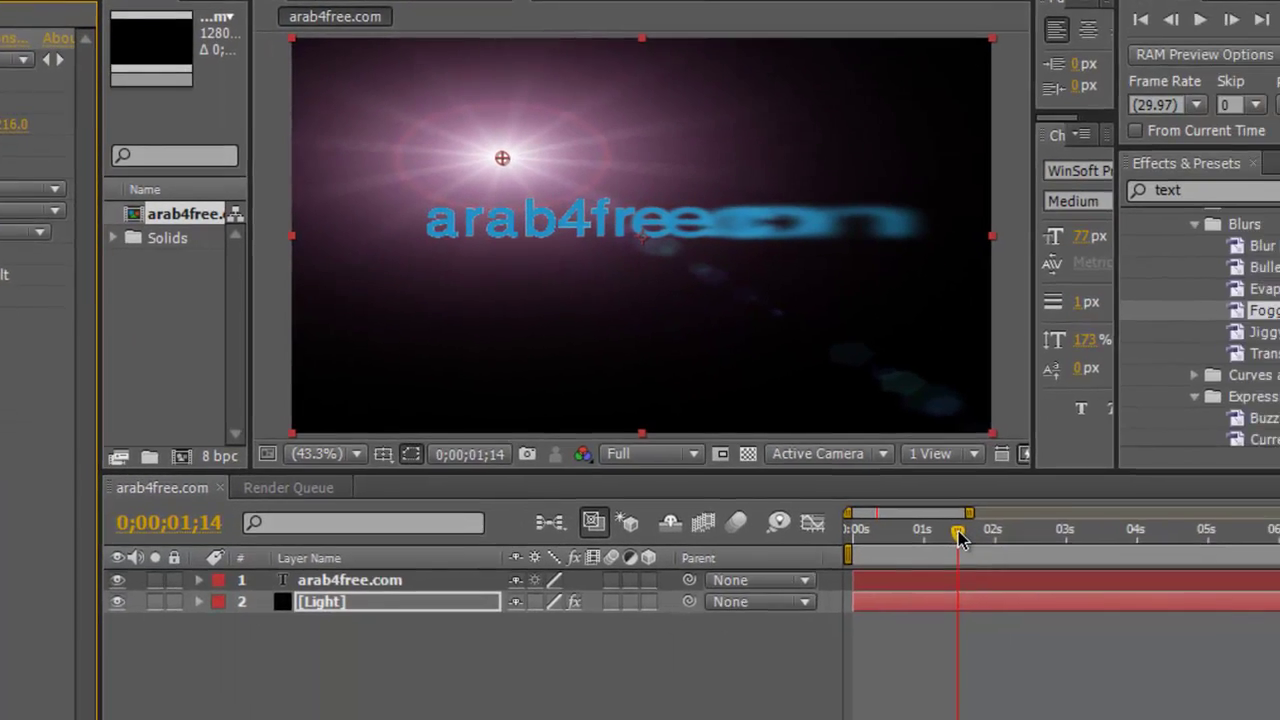
{"action": "left_click", "coordinate": [875, 490]}
{"action": "mouse_move", "coordinate": [875, 490]}
{"action": "left_mouse_down"}
{"action": "mouse_move", "coordinate": [930, 500]}
{"action": "mouse_move", "coordinate": [915, 497]}
{"action": "left_mouse_up"}
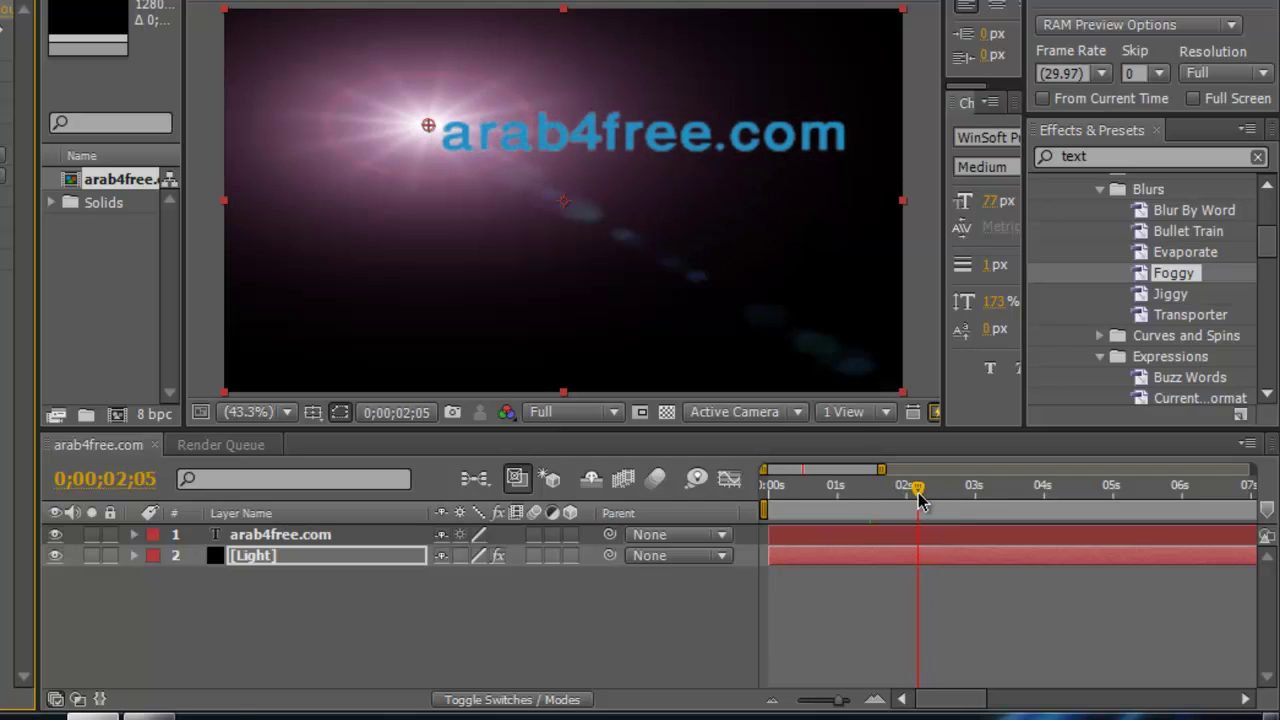
{"action": "left_click_drag", "start_coordinate": [913, 497], "coordinate": [918, 495]}
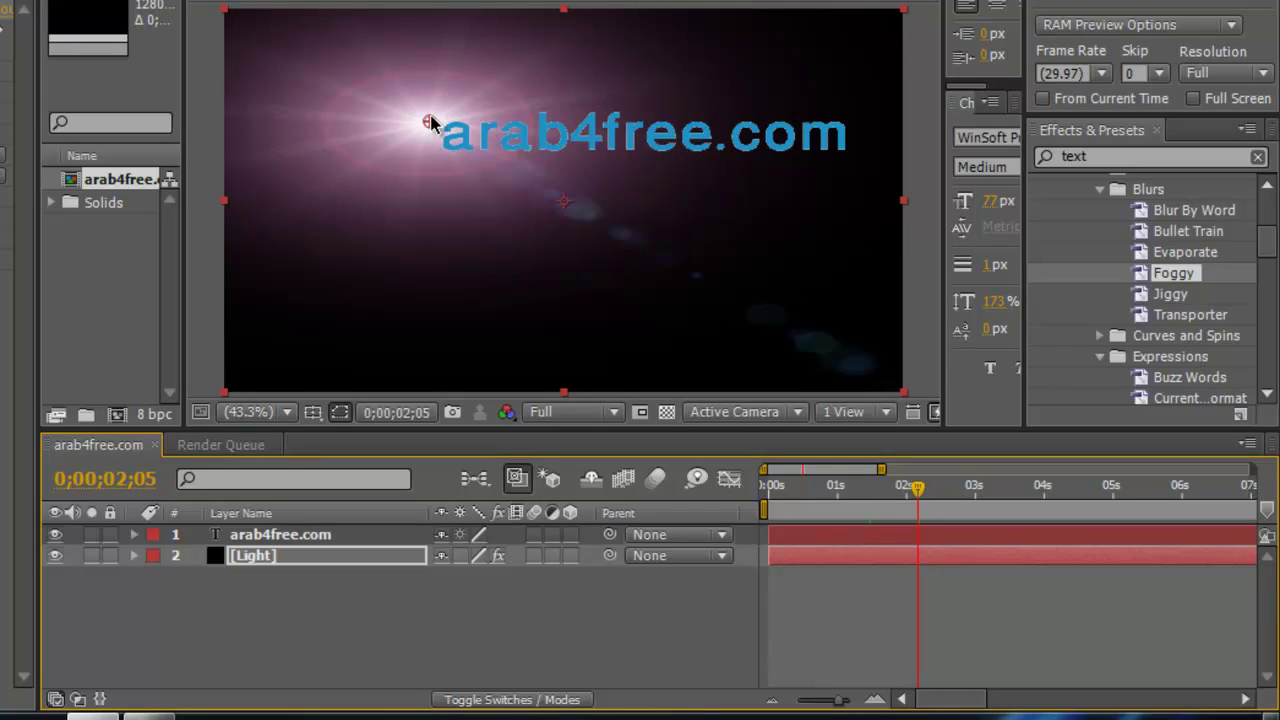
{"action": "mouse_move", "coordinate": [429, 126]}
{"action": "left_mouse_down"}
{"action": "mouse_move", "coordinate": [435, 109]}
{"action": "mouse_move", "coordinate": [822, 321]}
{"action": "mouse_move", "coordinate": [407, 142]}
{"action": "mouse_move", "coordinate": [978, 229]}
{"action": "left_mouse_up"}
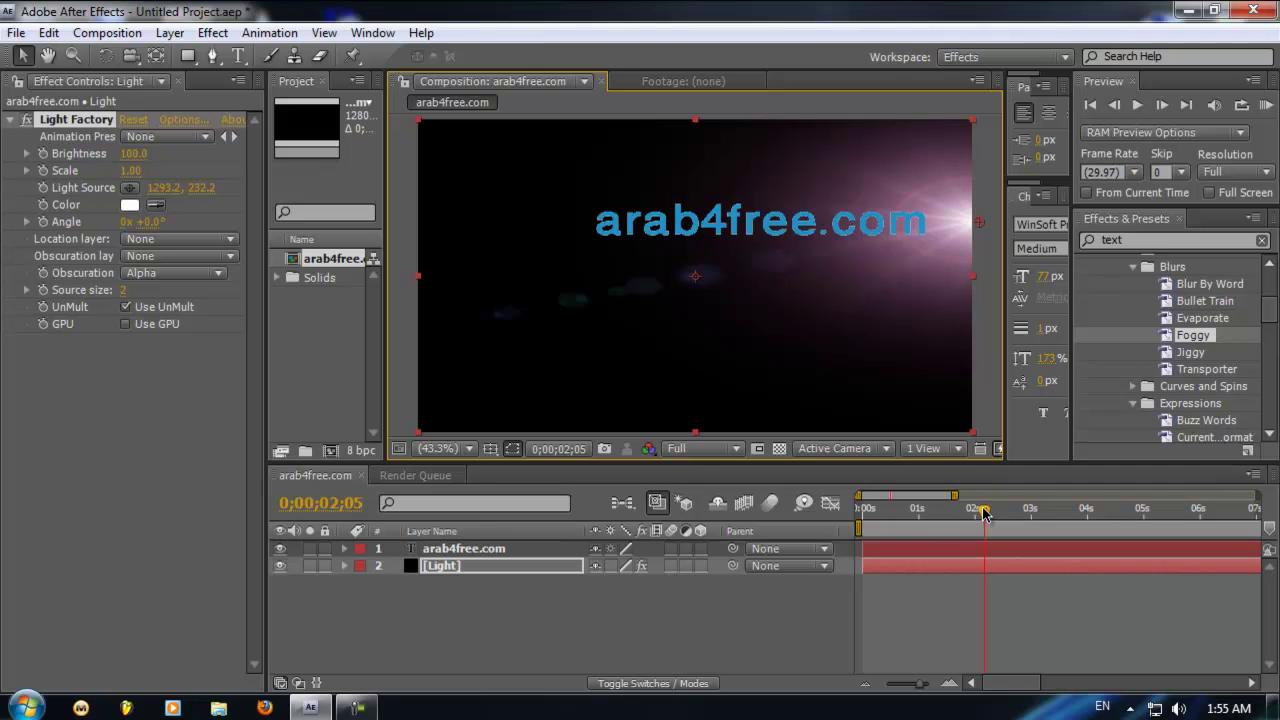
{"action": "left_click_drag", "start_coordinate": [984, 513], "coordinate": [842, 513]}
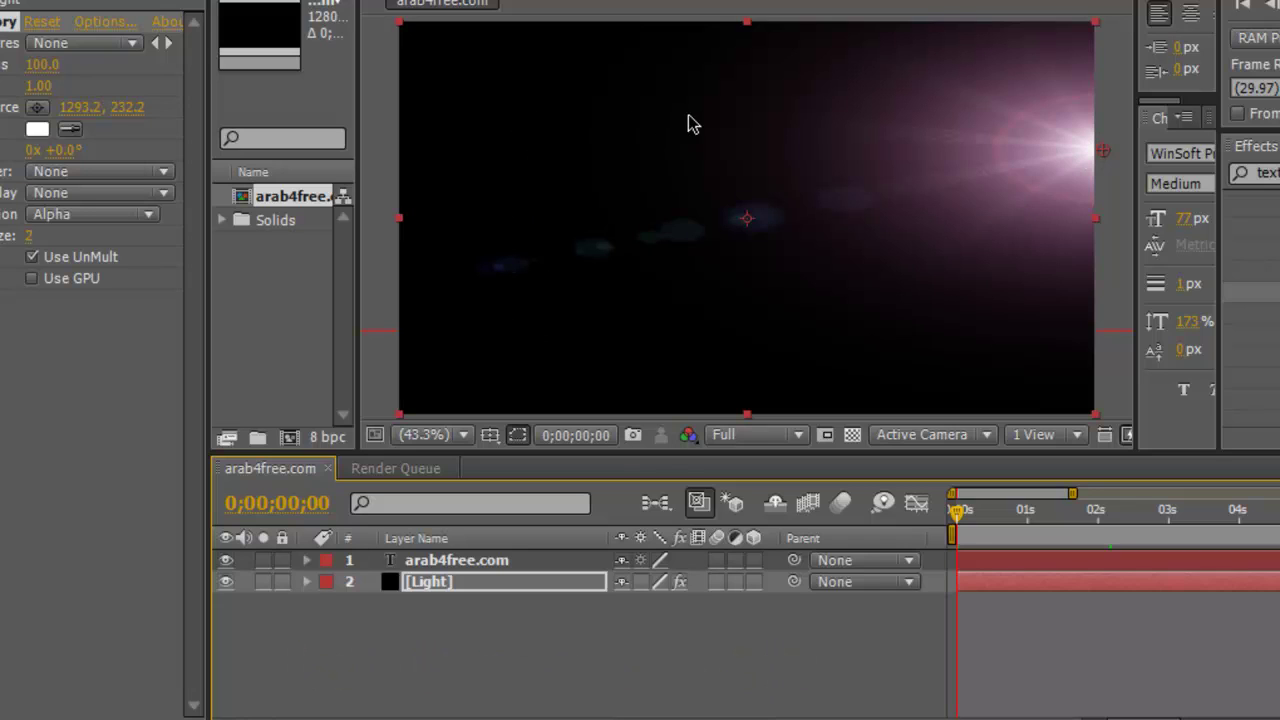
Keyframe Light Source Location at 0s with the flare at the left edge (-49.8, 271.4)
{"action": "left_click", "coordinate": [307, 582]}
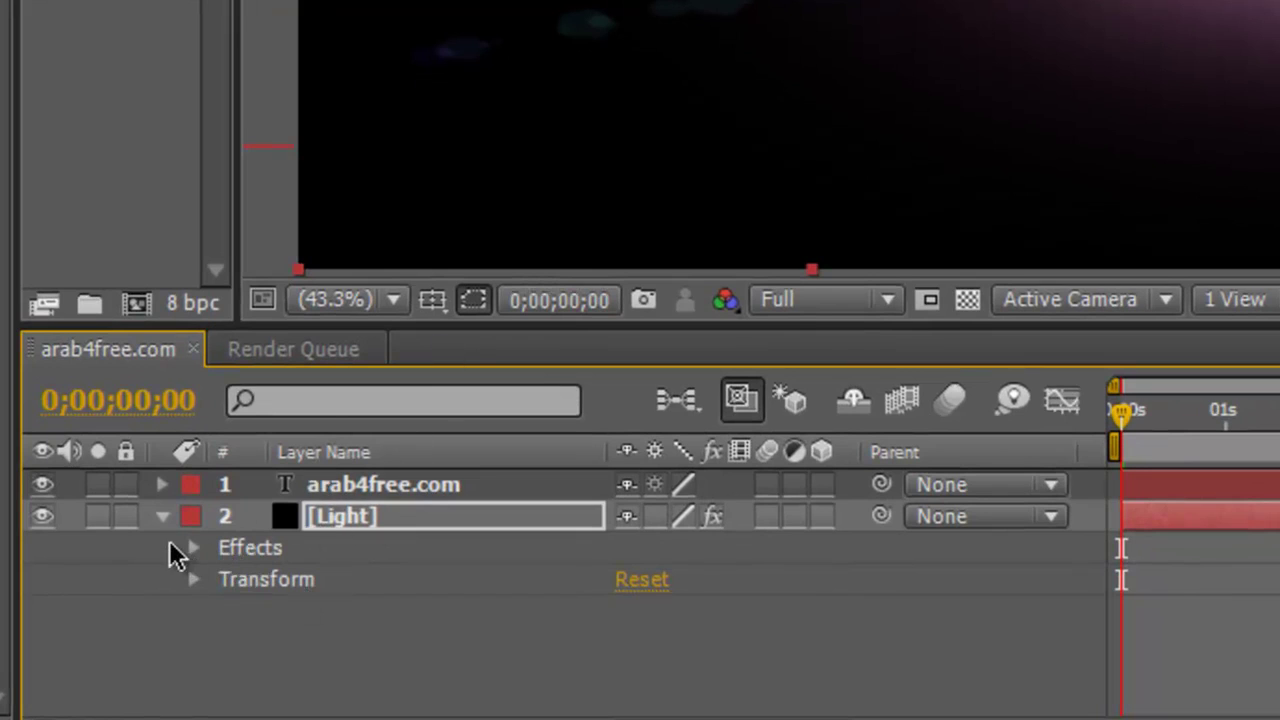
{"action": "left_click", "coordinate": [194, 549]}
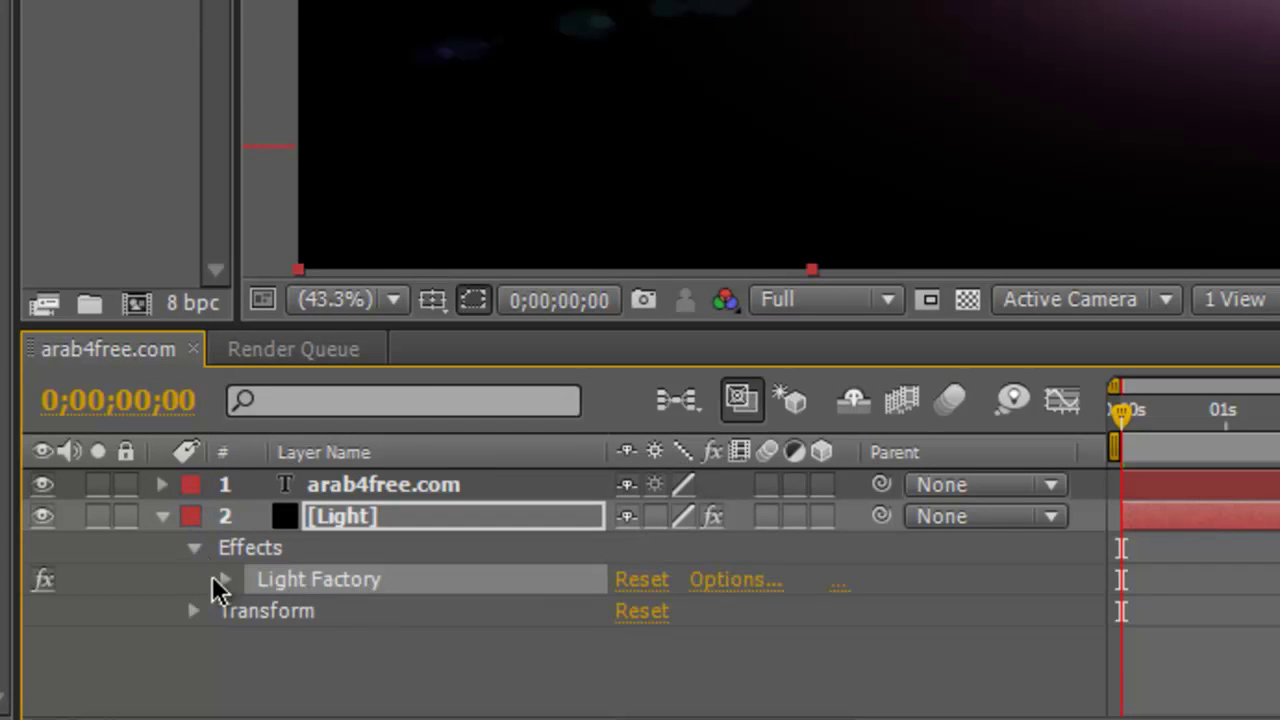
{"action": "left_click", "coordinate": [224, 579]}
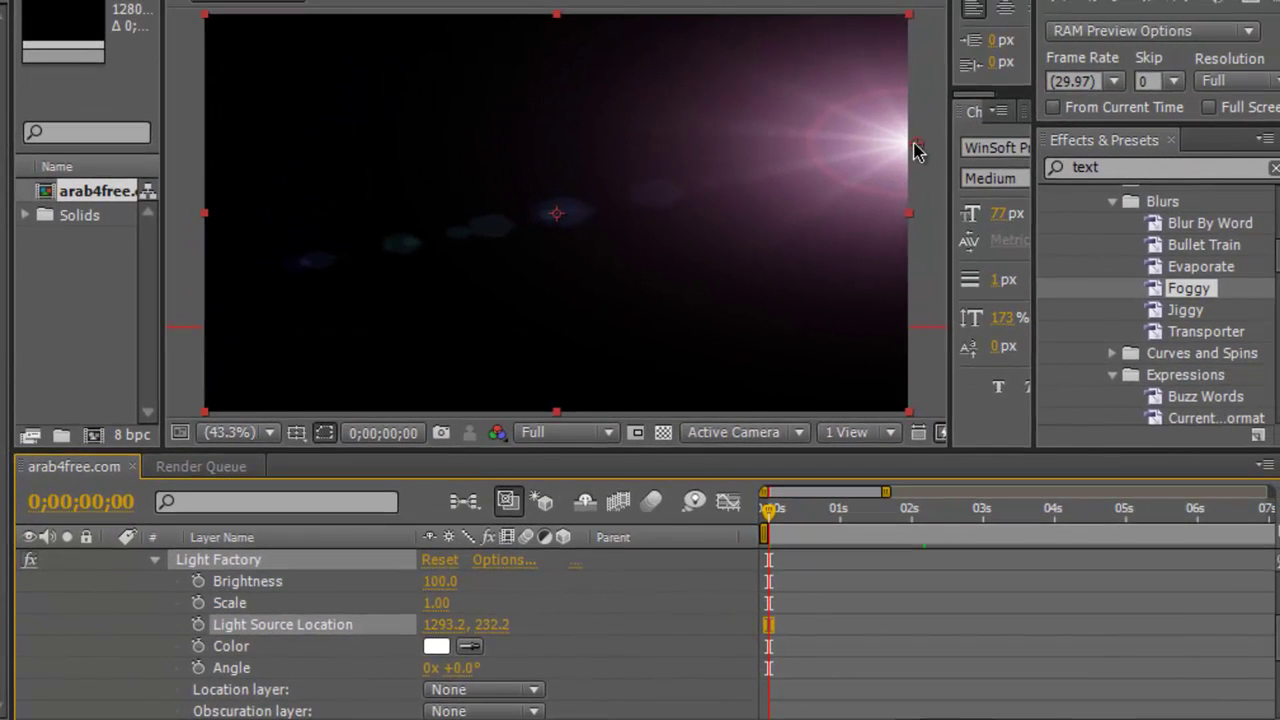
{"action": "left_click_drag", "start_coordinate": [918, 150], "coordinate": [178, 168]}
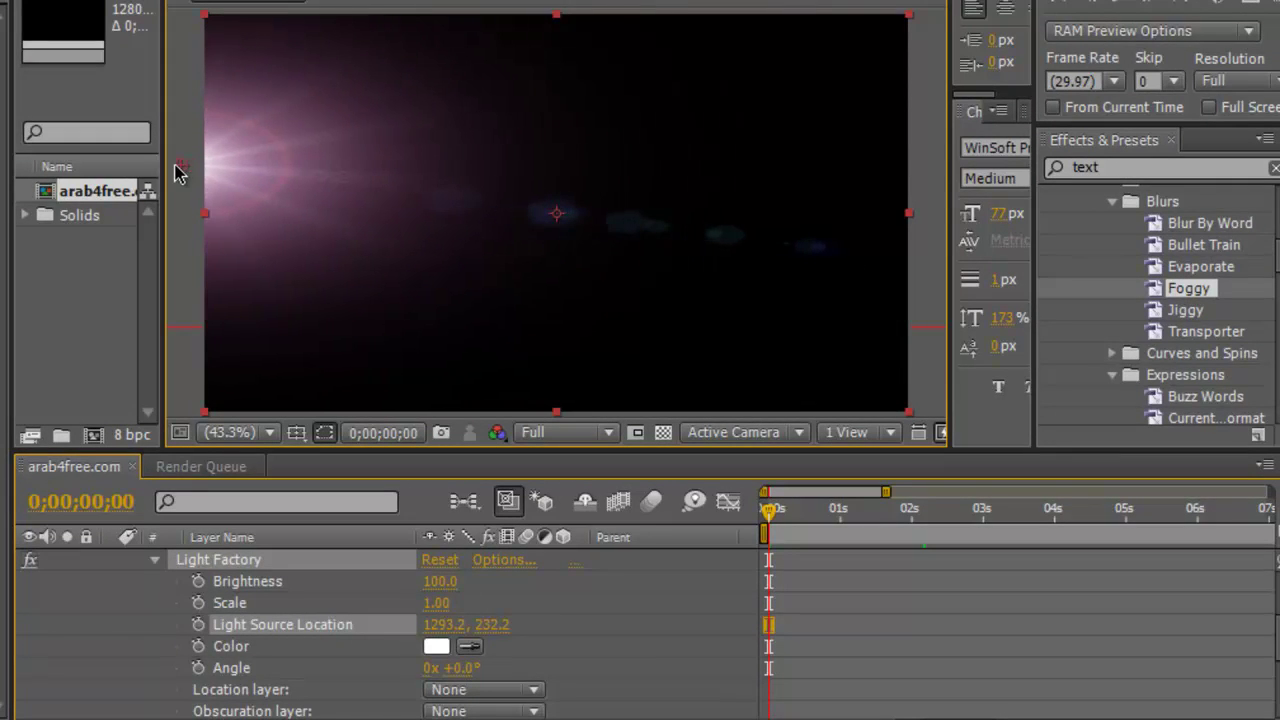
{"action": "left_click", "coordinate": [199, 624]}
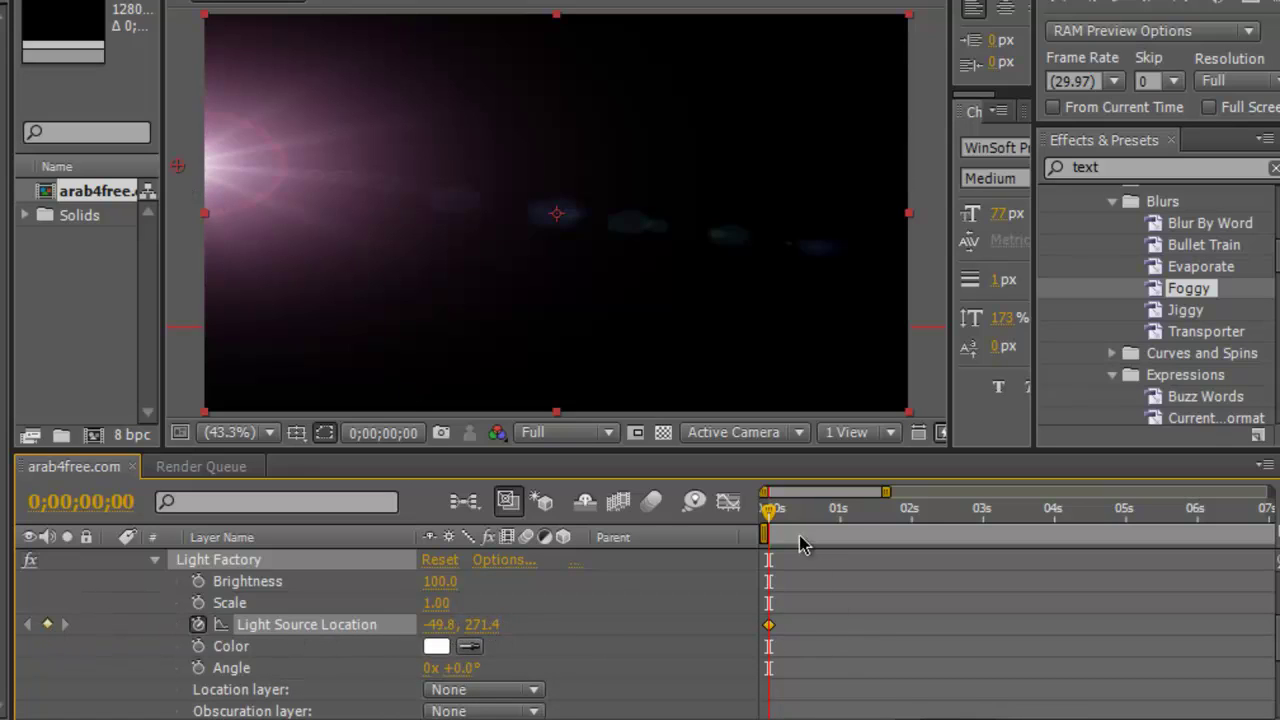
{"action": "mouse_move", "coordinate": [774, 512]}
{"action": "left_mouse_down"}
{"action": "mouse_move", "coordinate": [922, 545]}
{"action": "mouse_move", "coordinate": [940, 635]}
{"action": "left_mouse_up"}
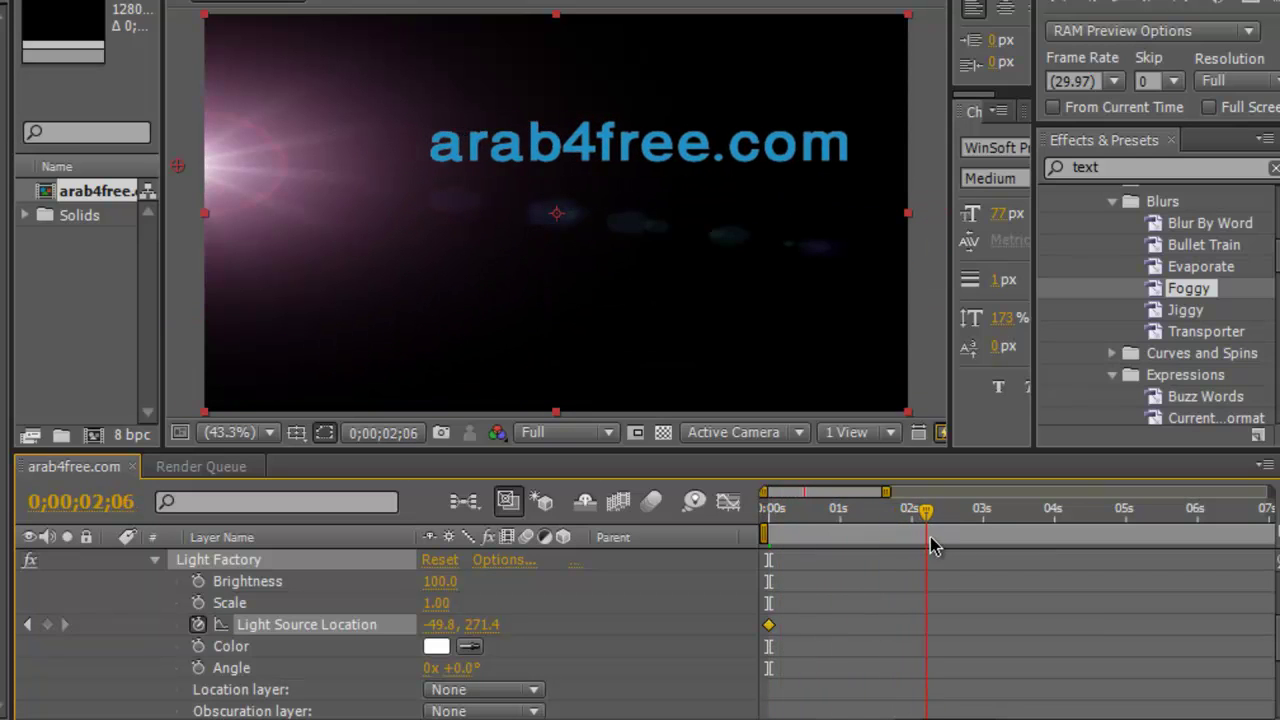
Add a Light Source Location keyframe at 0;00;02;06 with the flare at the right edge (1302.5, 280.6)
{"action": "left_click", "coordinate": [47, 624]}
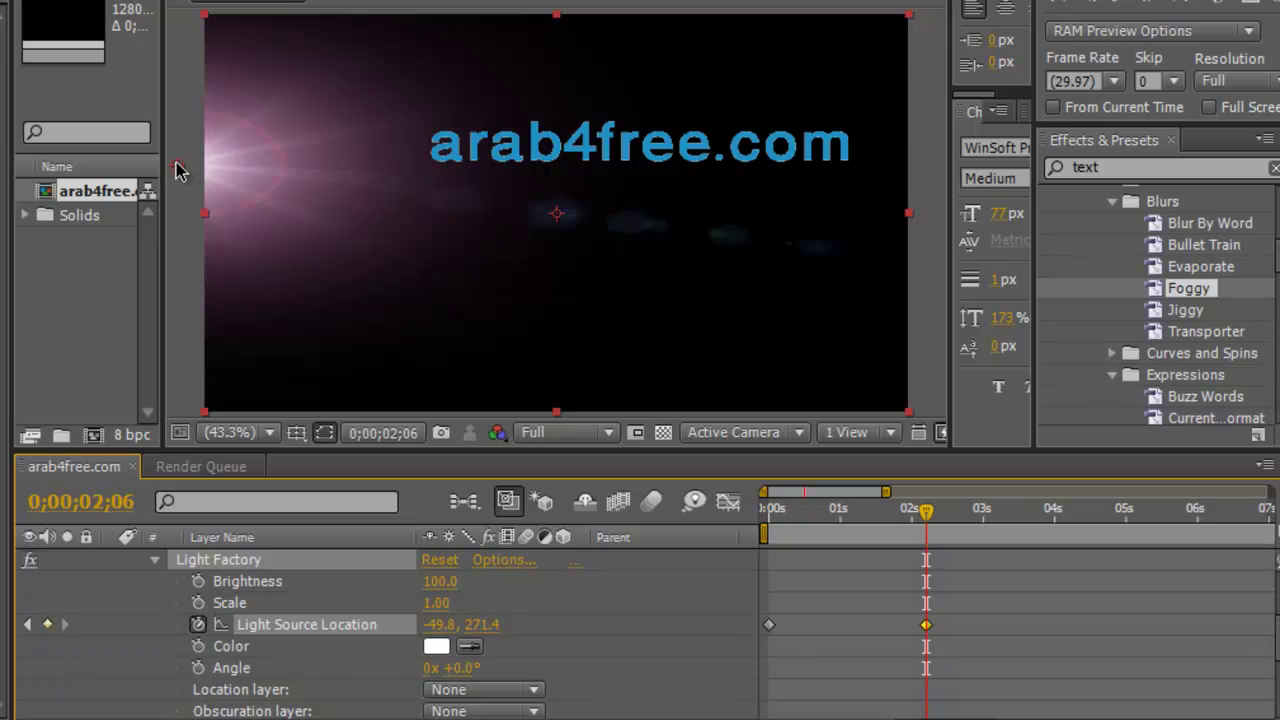
{"action": "left_click_drag", "start_coordinate": [175, 170], "coordinate": [575, 172]}
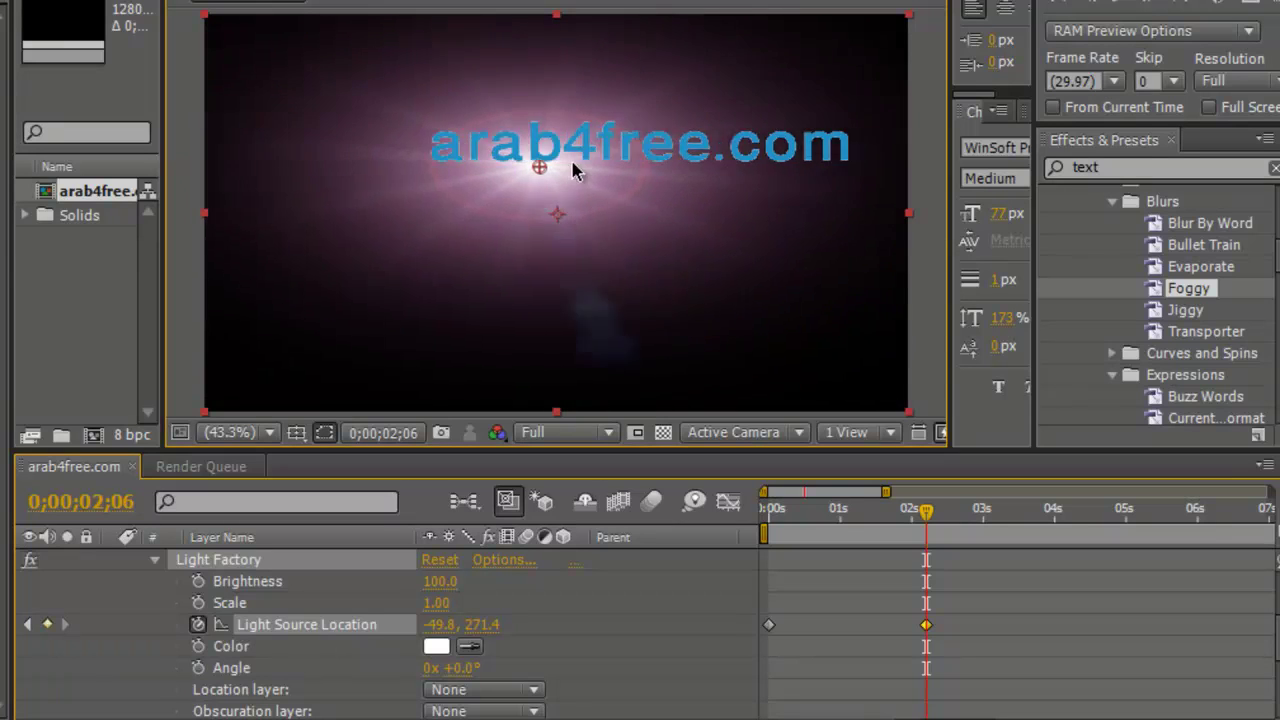
{"action": "left_click_drag", "start_coordinate": [575, 172], "coordinate": [920, 172]}
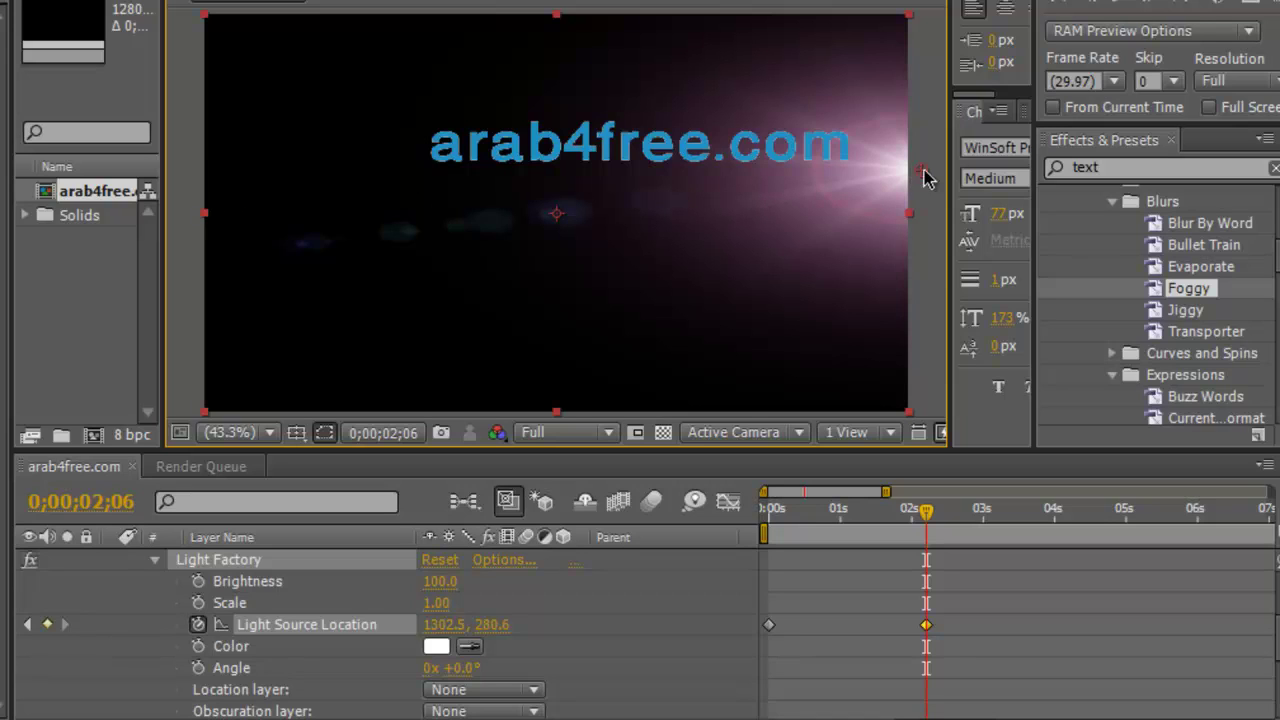
{"action": "mouse_move", "coordinate": [928, 513]}
{"action": "left_mouse_down"}
{"action": "mouse_move", "coordinate": [672, 527]}
{"action": "mouse_move", "coordinate": [948, 540]}
{"action": "left_mouse_up"}
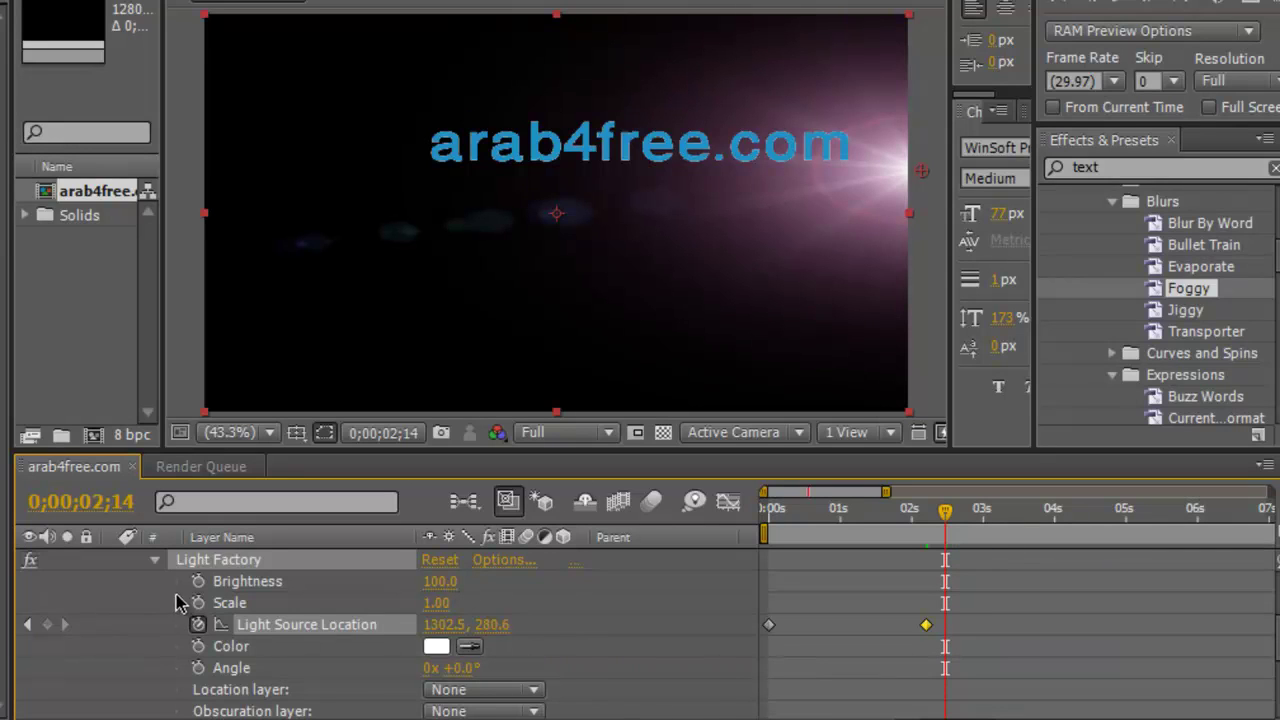
Collapse the Light layer's properties in the timeline
{"action": "scroll", "coordinate": [1270, 620], "scroll_direction": "up", "scroll_amount": 3}
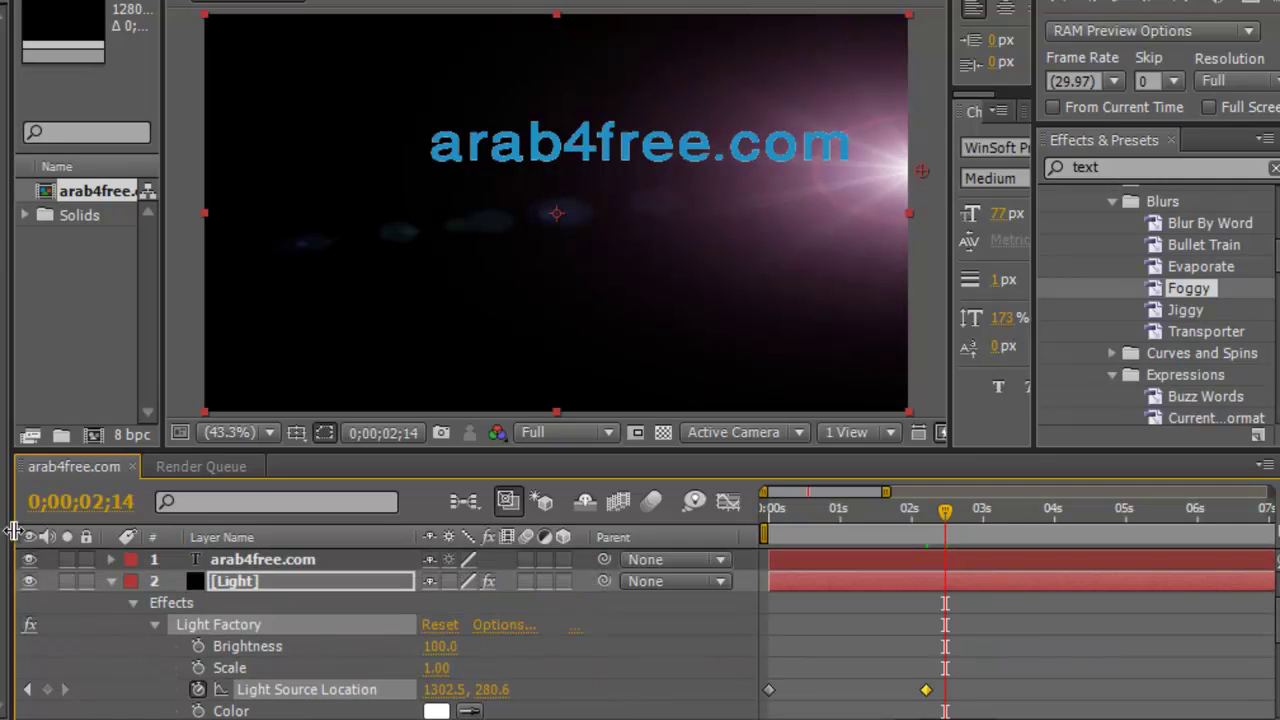
{"action": "left_click", "coordinate": [112, 583]}
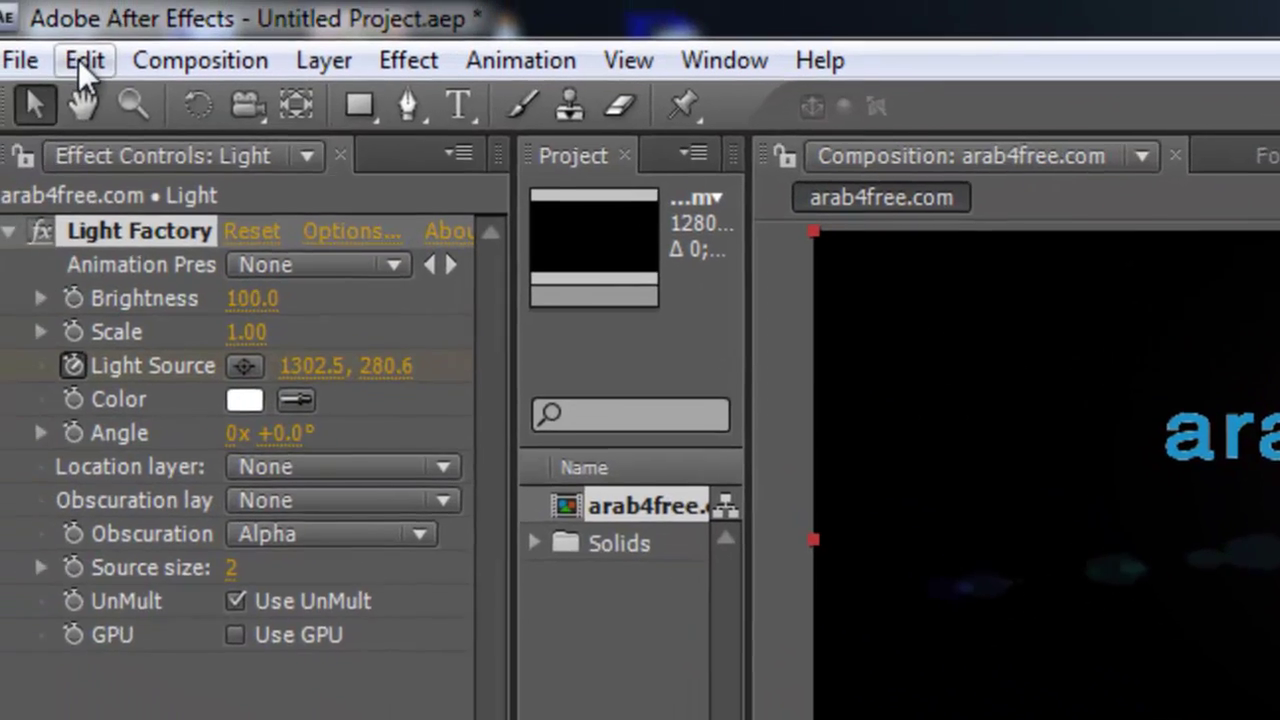
{"action": "left_click", "coordinate": [95, 66]}
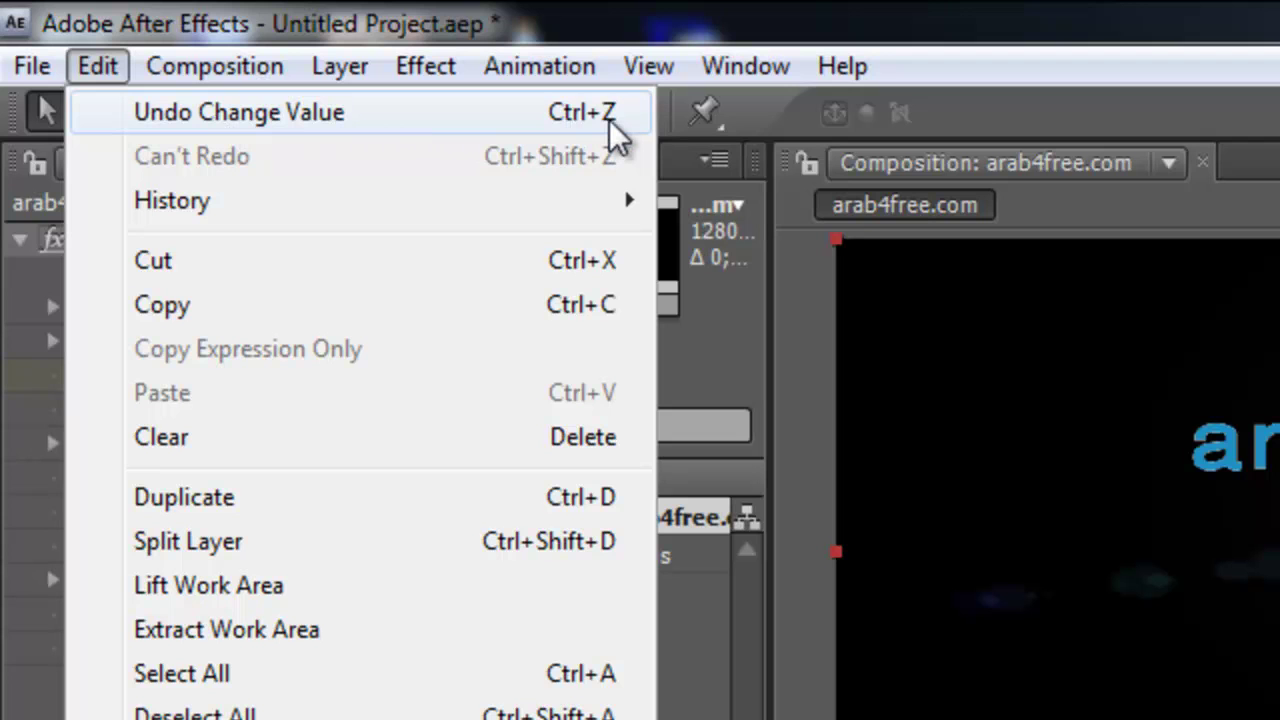
Undo the last change, check Angle and Source size, and show both keyframes in the timeline
{"action": "left_click", "coordinate": [543, 120]}
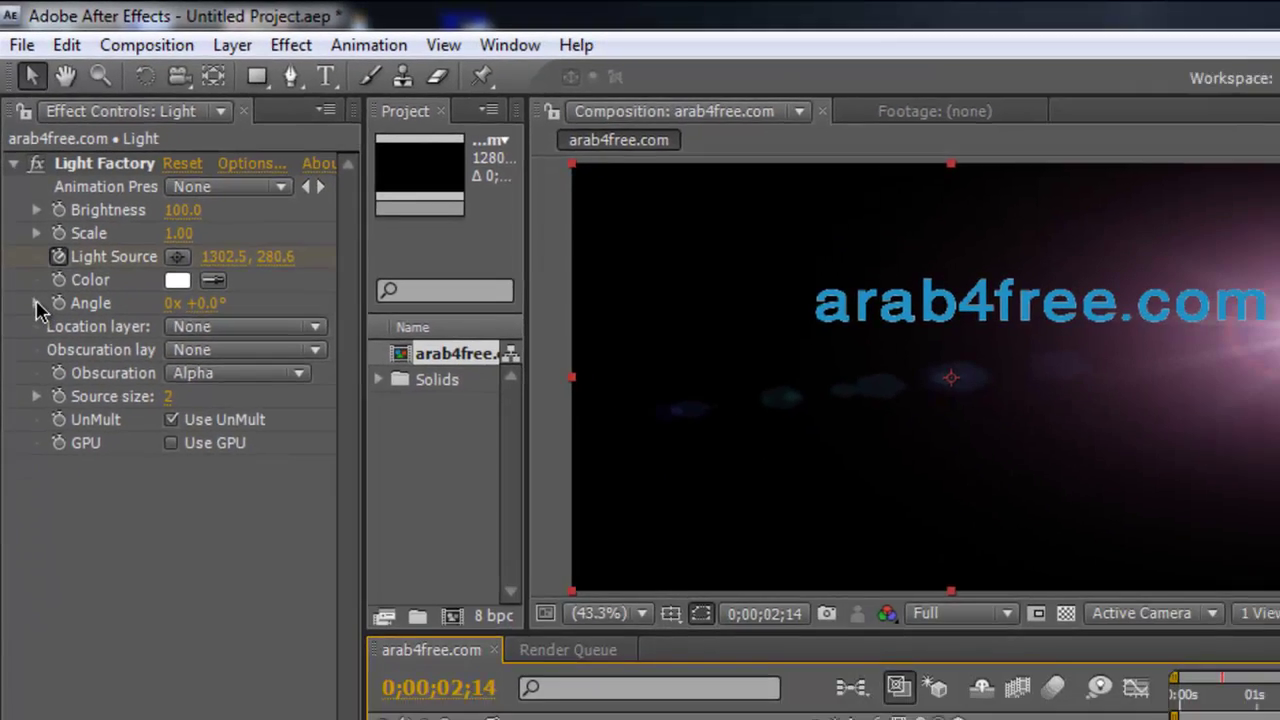
{"action": "left_click", "coordinate": [32, 272]}
{"action": "left_click", "coordinate": [32, 272]}
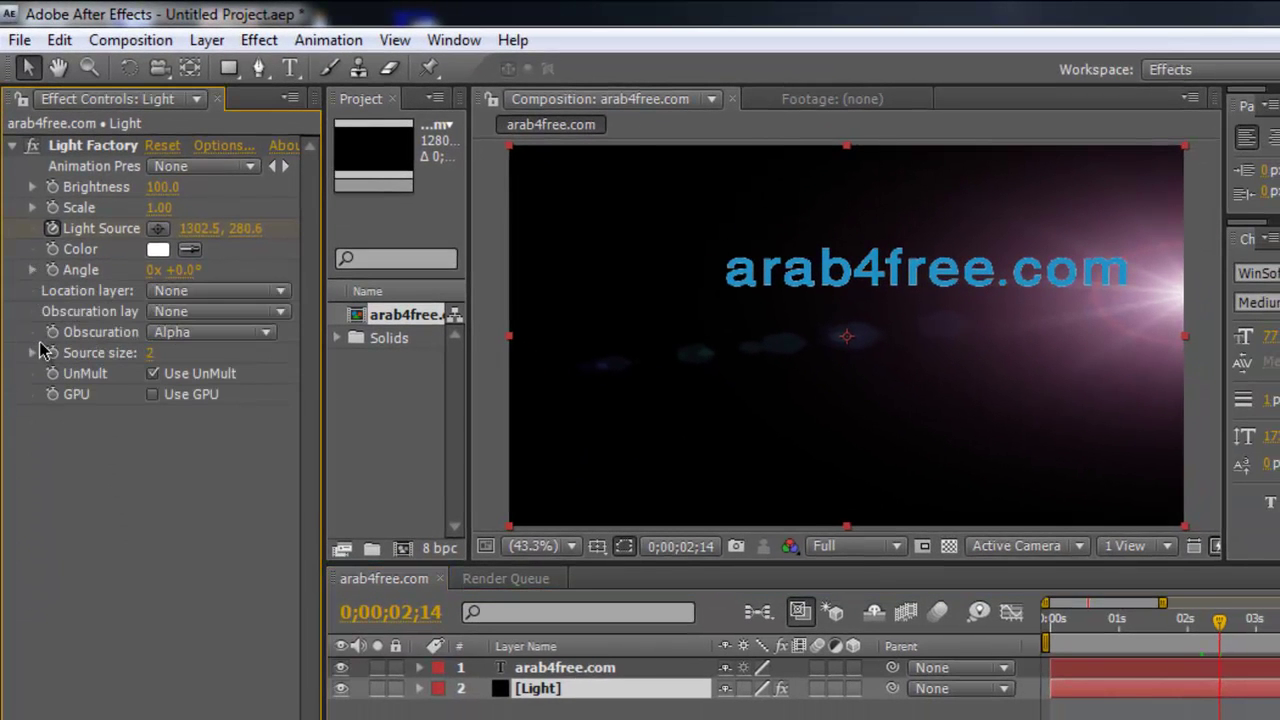
{"action": "left_click", "coordinate": [32, 353]}
{"action": "left_click", "coordinate": [33, 355]}
{"action": "left_click", "coordinate": [419, 688]}
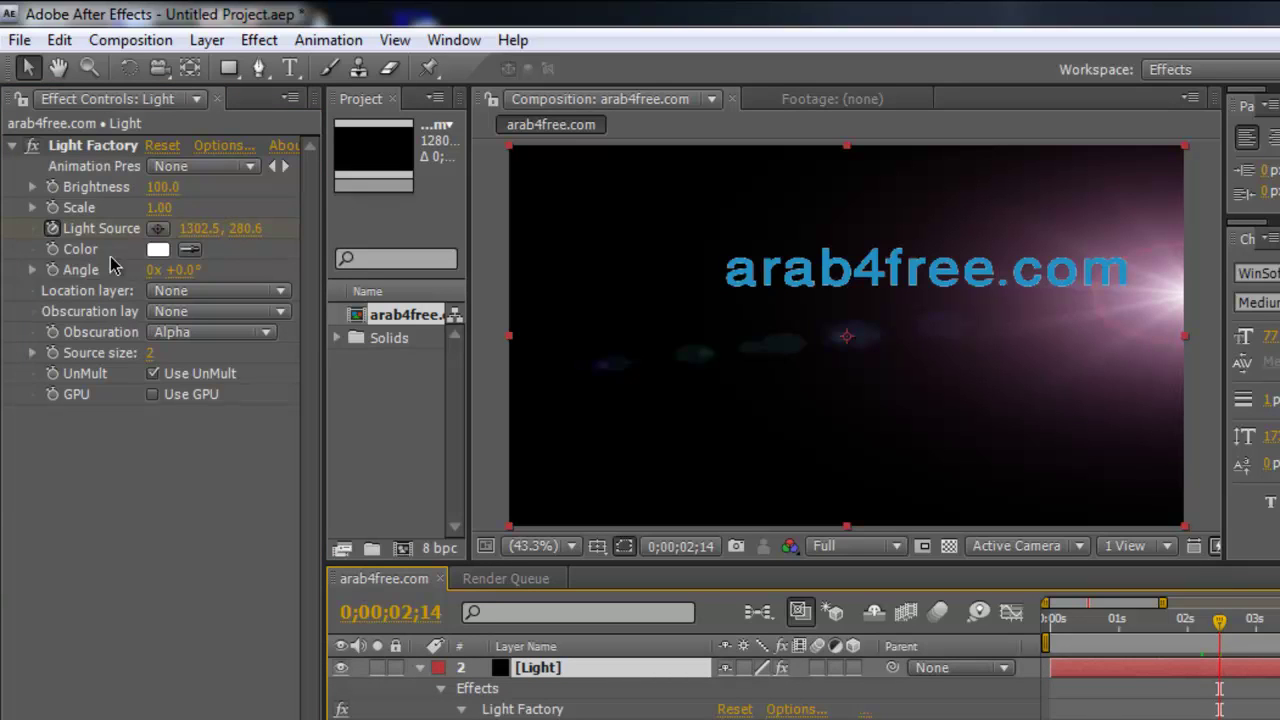
{"action": "left_click", "coordinate": [461, 709]}
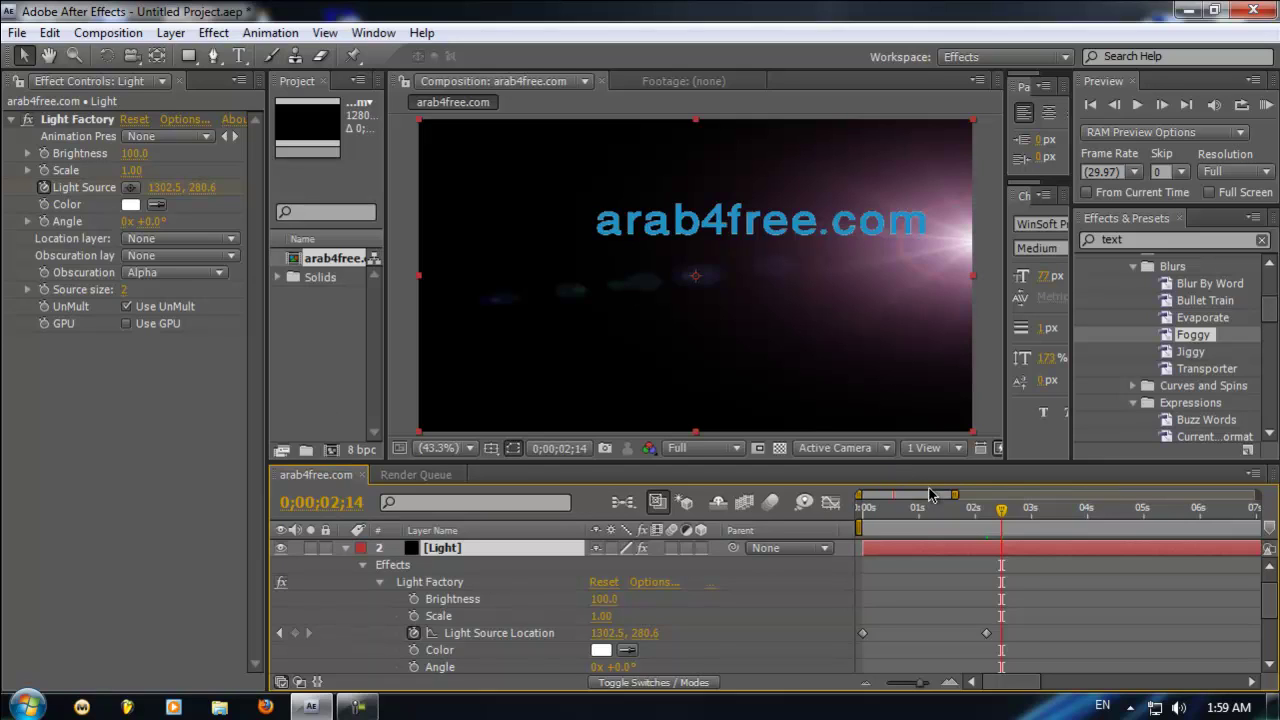
Collapse the Light layer to a single row and start moving the Effects & Presets panel
{"action": "scroll", "coordinate": [1270, 580], "scroll_direction": "up", "scroll_amount": 1}
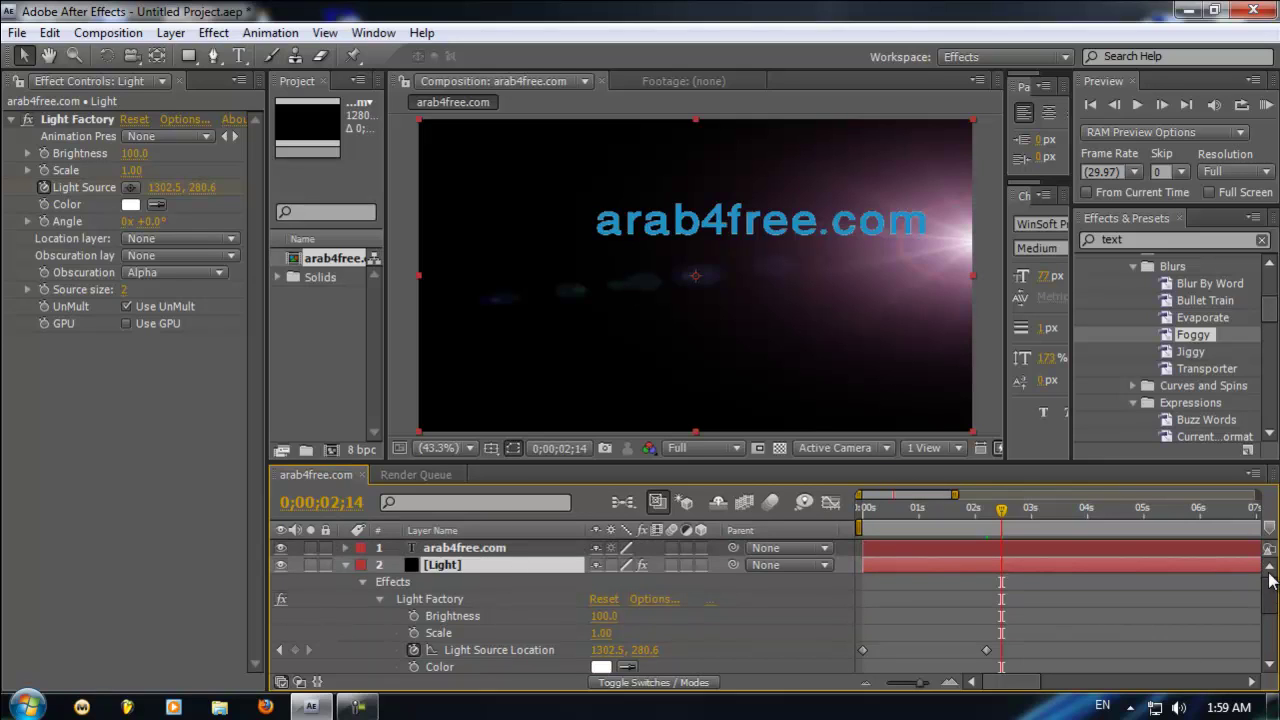
{"action": "left_click", "coordinate": [346, 566]}
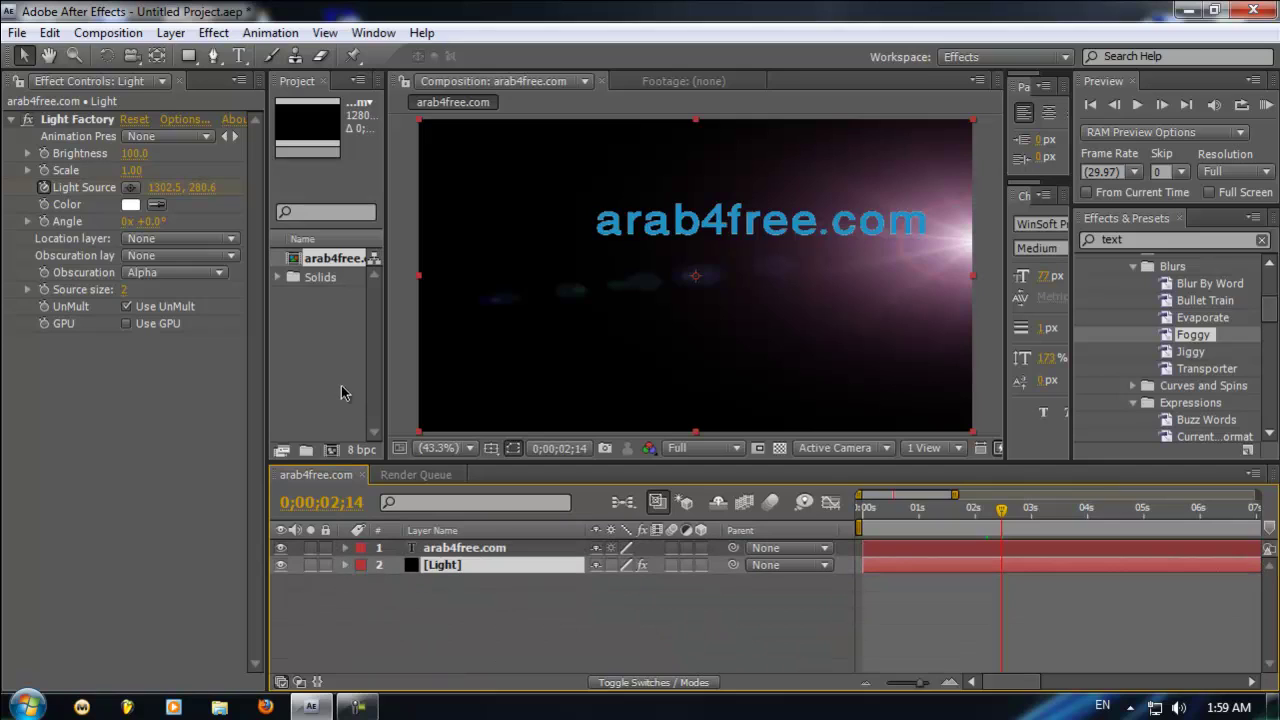
{"action": "left_click", "coordinate": [1096, 234]}
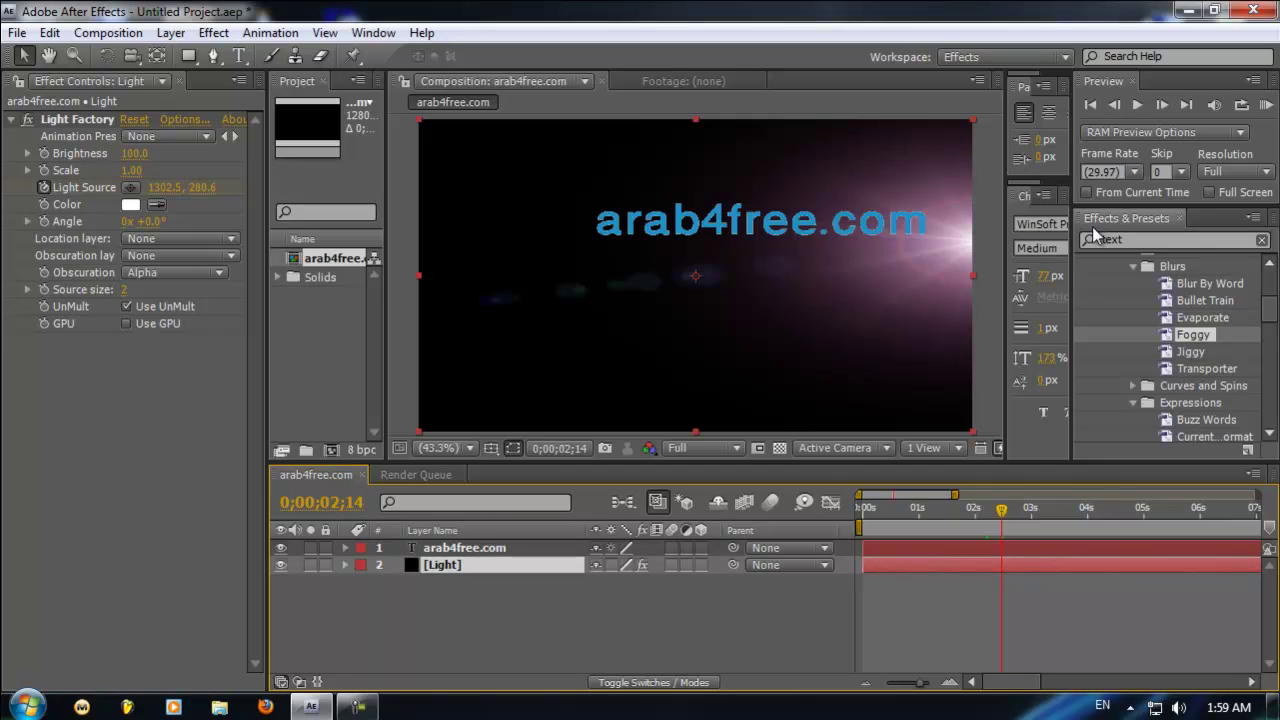
{"action": "left_click", "coordinate": [1102, 230]}
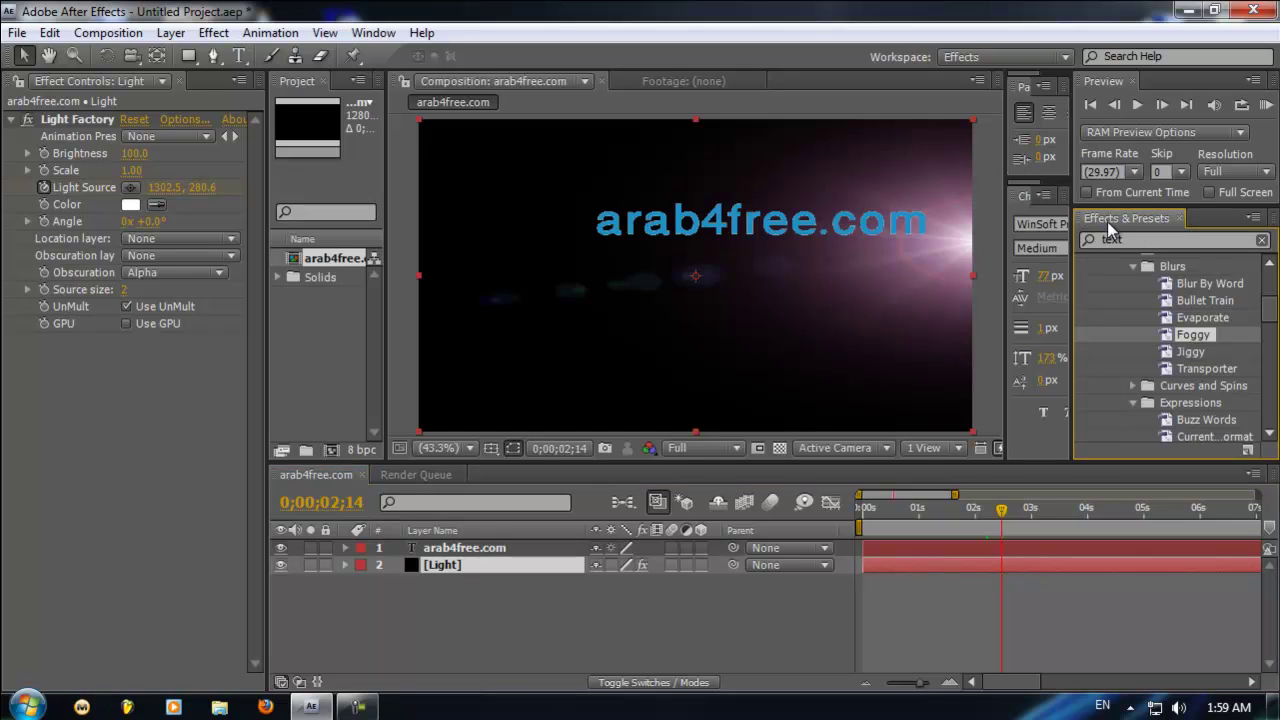
{"action": "mouse_move", "coordinate": [1097, 219]}
{"action": "left_mouse_down"}
{"action": "mouse_move", "coordinate": [1159, 558]}
{"action": "mouse_move", "coordinate": [1266, 650]}
{"action": "left_mouse_up"}
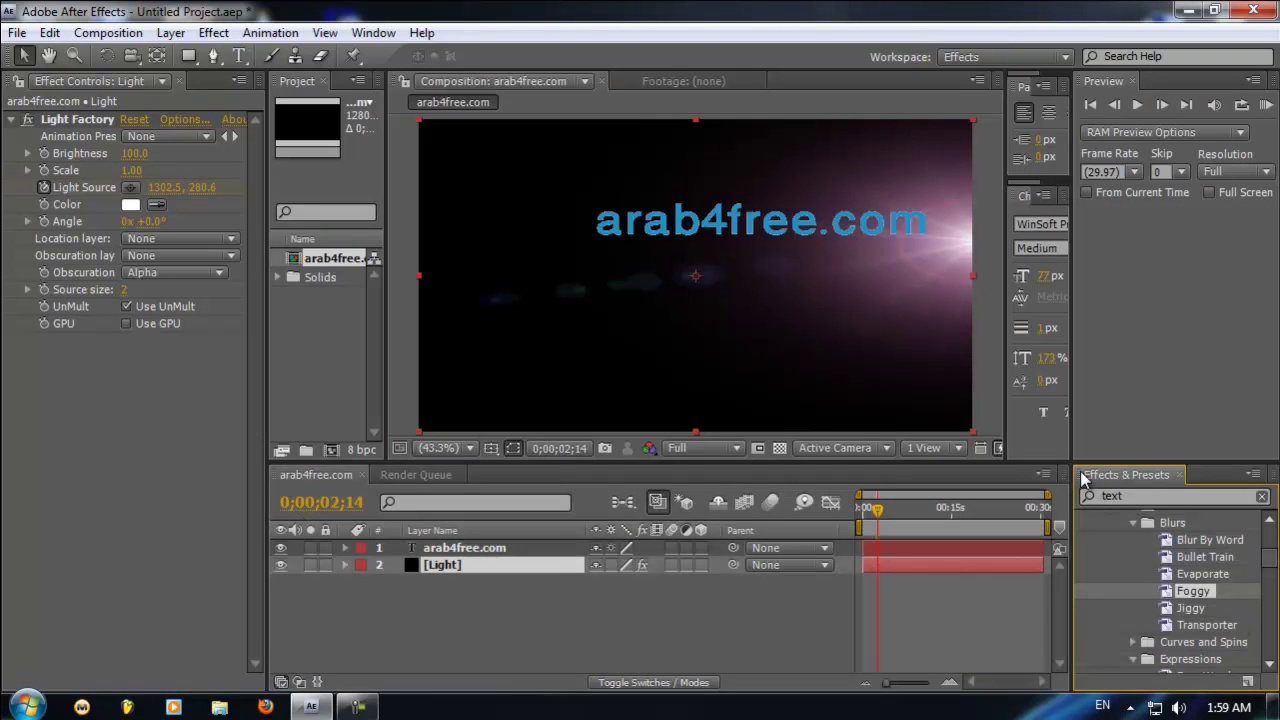
Dock Effects & Presets below Preview and narrow the Project panel to widen the Composition viewer
{"action": "left_click_drag", "start_coordinate": [1088, 476], "coordinate": [378, 434]}
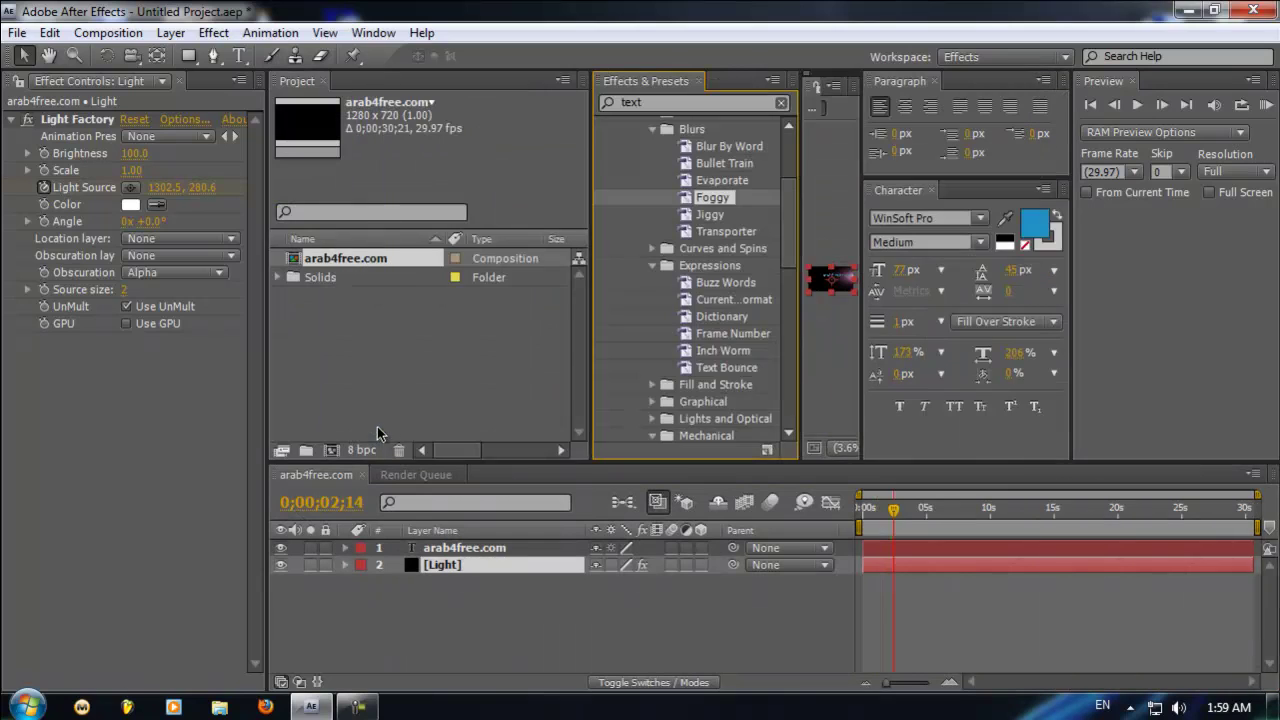
{"action": "mouse_move", "coordinate": [603, 87]}
{"action": "left_mouse_down"}
{"action": "mouse_move", "coordinate": [1100, 240]}
{"action": "mouse_move", "coordinate": [1124, 107]}
{"action": "left_mouse_up"}
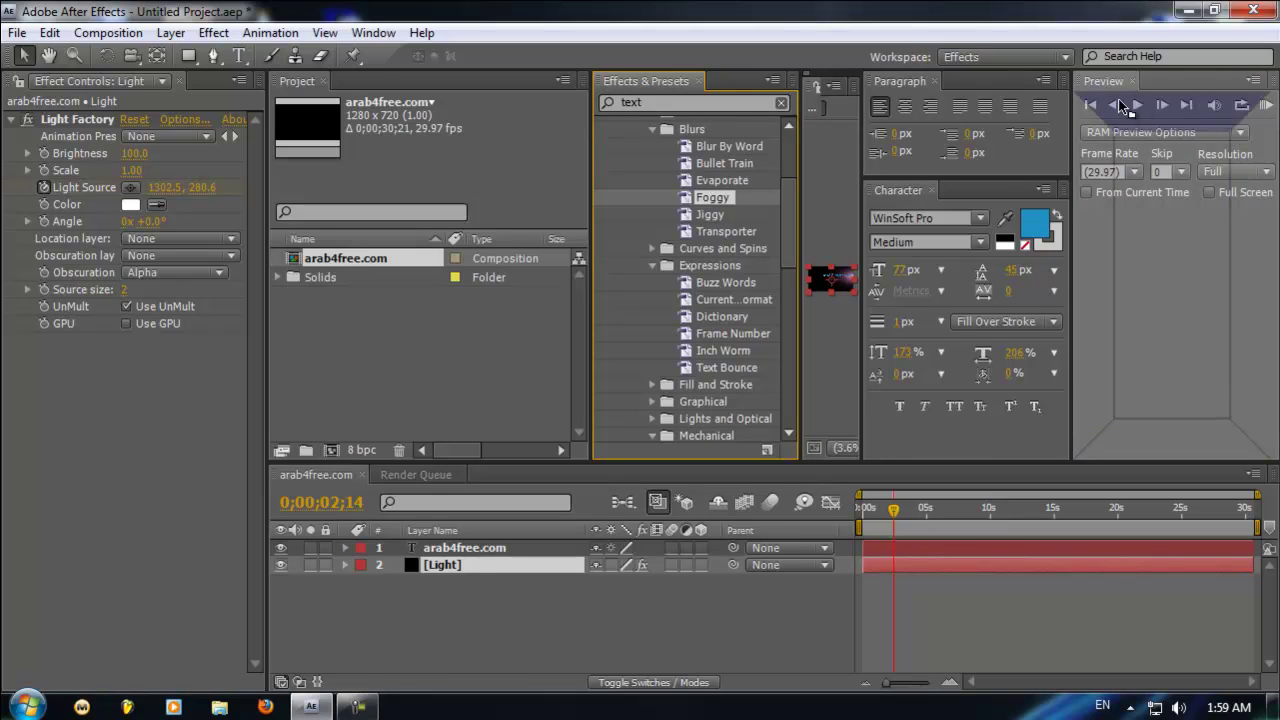
{"action": "left_click_drag", "start_coordinate": [1124, 107], "coordinate": [1178, 433]}
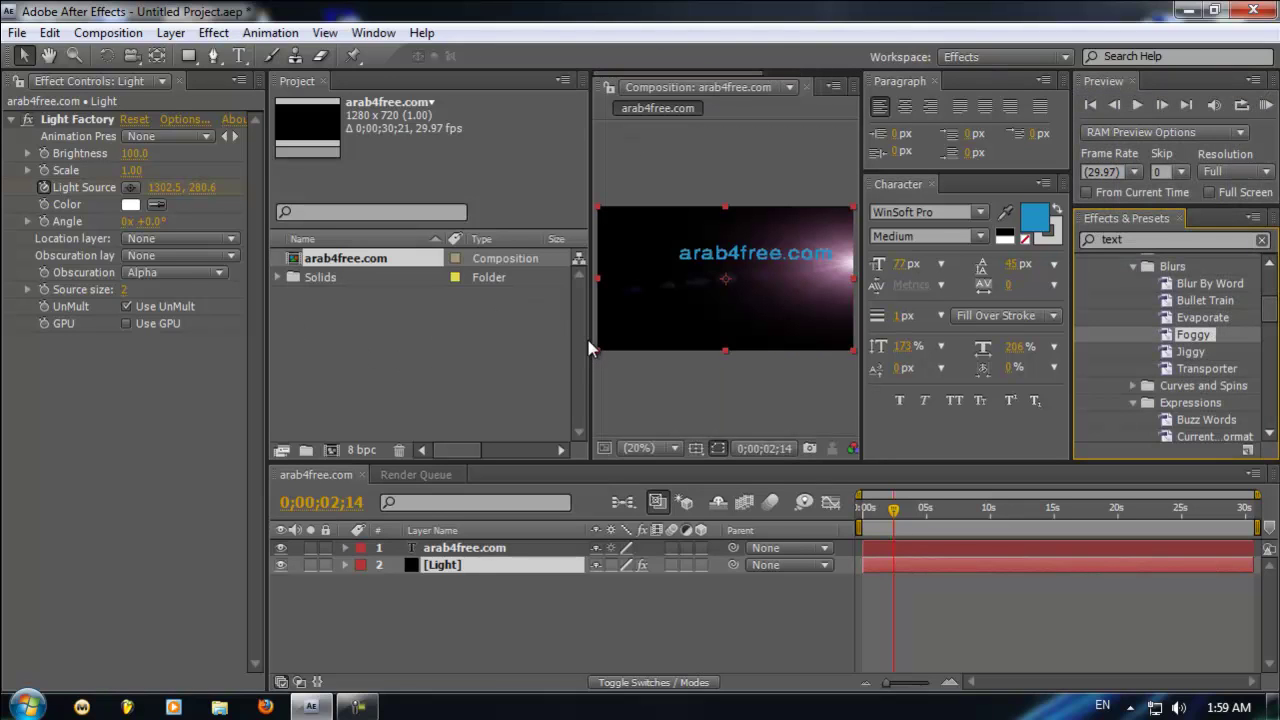
{"action": "left_click_drag", "start_coordinate": [590, 340], "coordinate": [405, 340]}
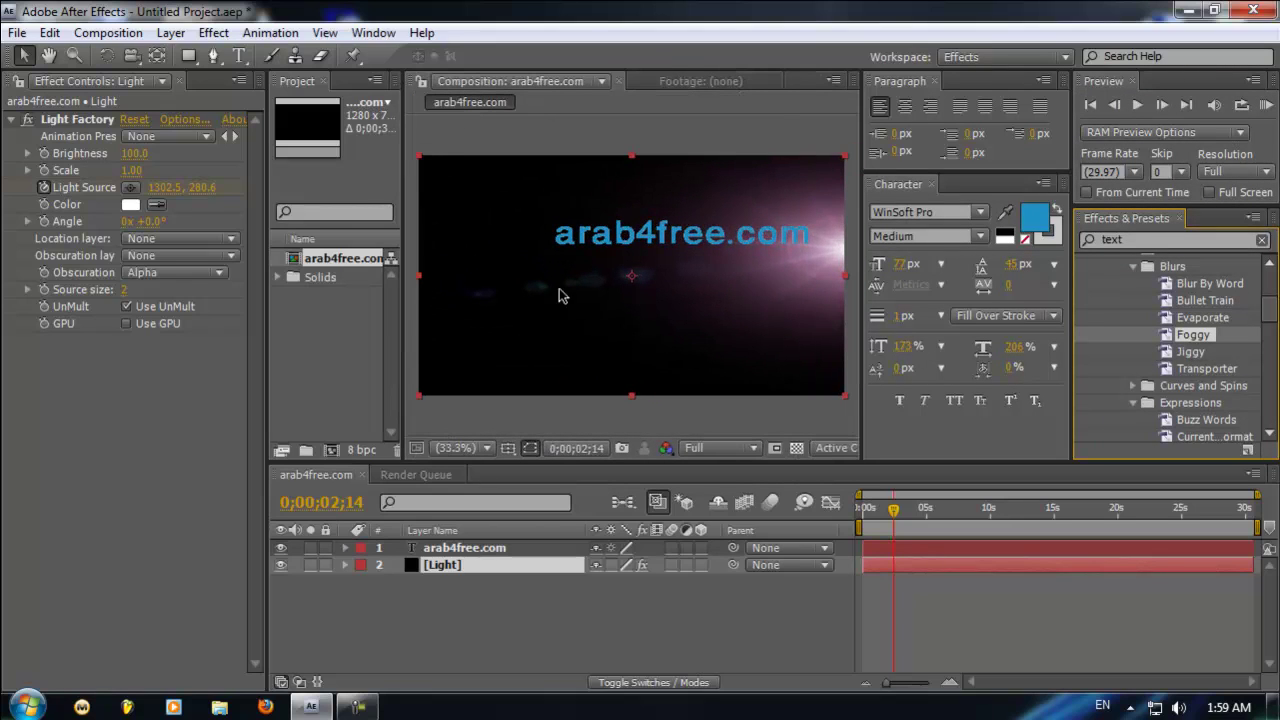
{"action": "left_click_drag", "start_coordinate": [863, 262], "coordinate": [903, 268]}
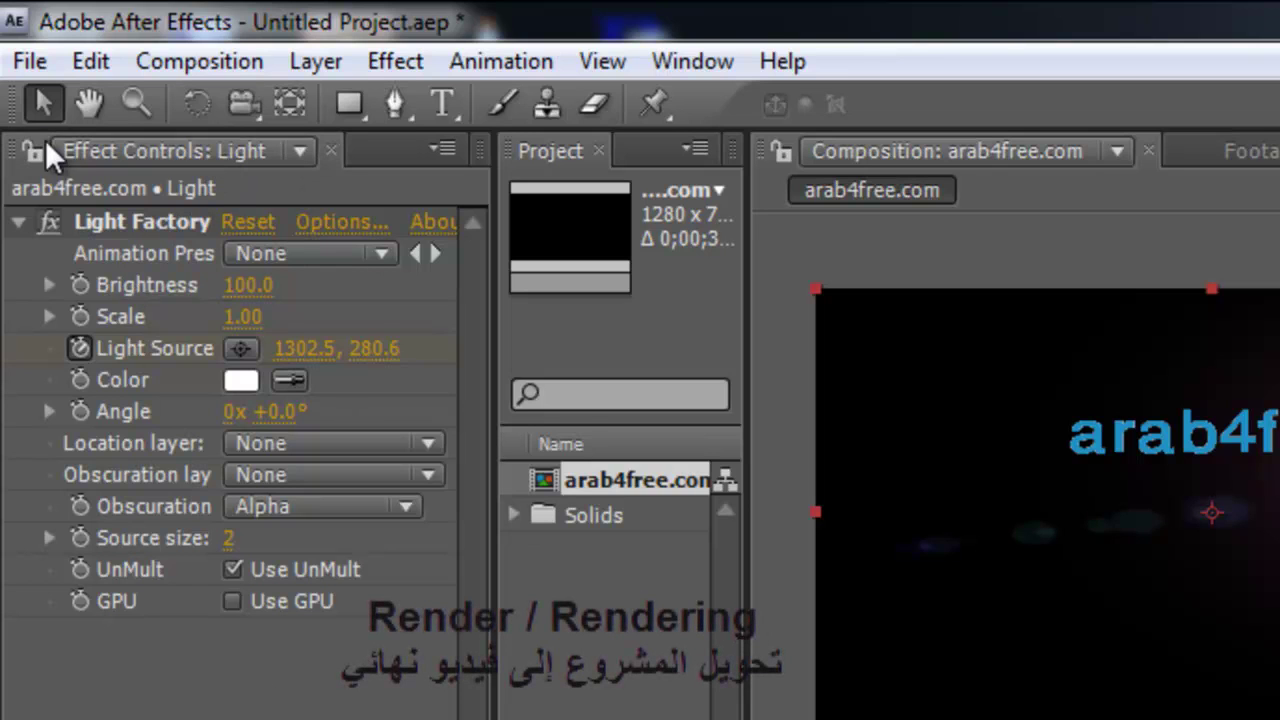
Select the arab4free.com text layer and add the composition to the Render Queue
{"action": "left_click", "coordinate": [29, 63]}
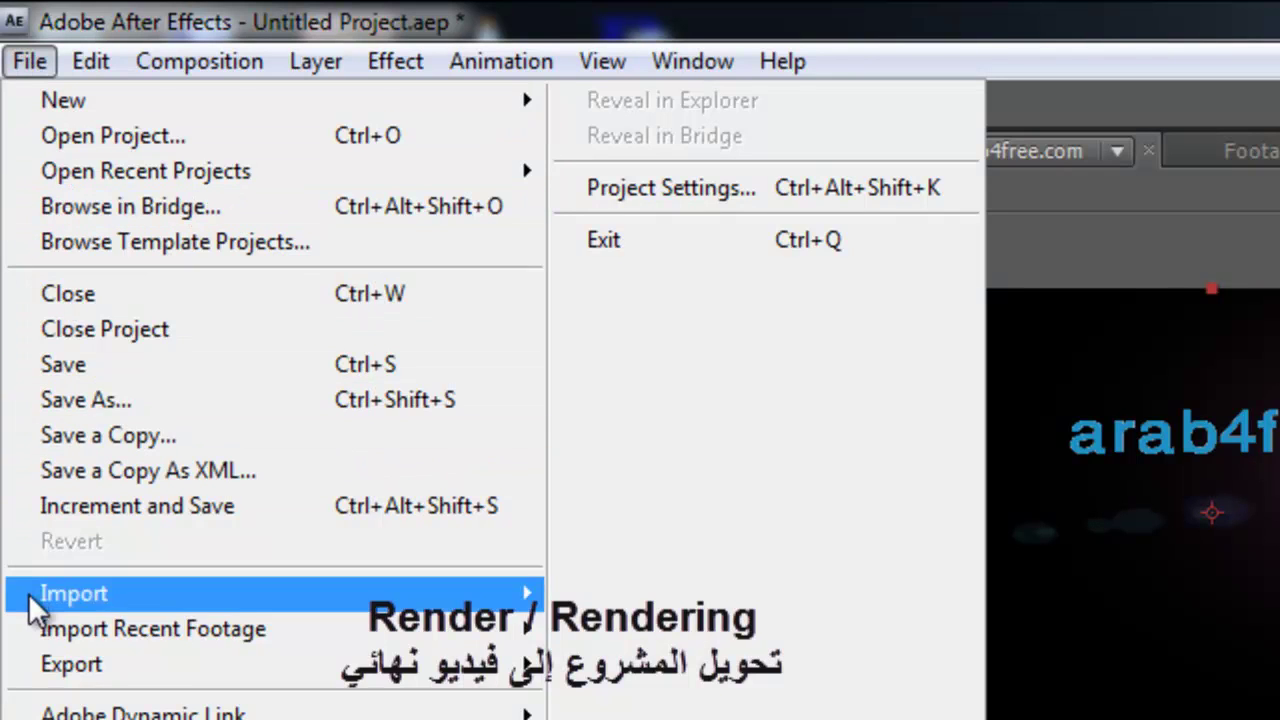
{"action": "mouse_move", "coordinate": [137, 668]}
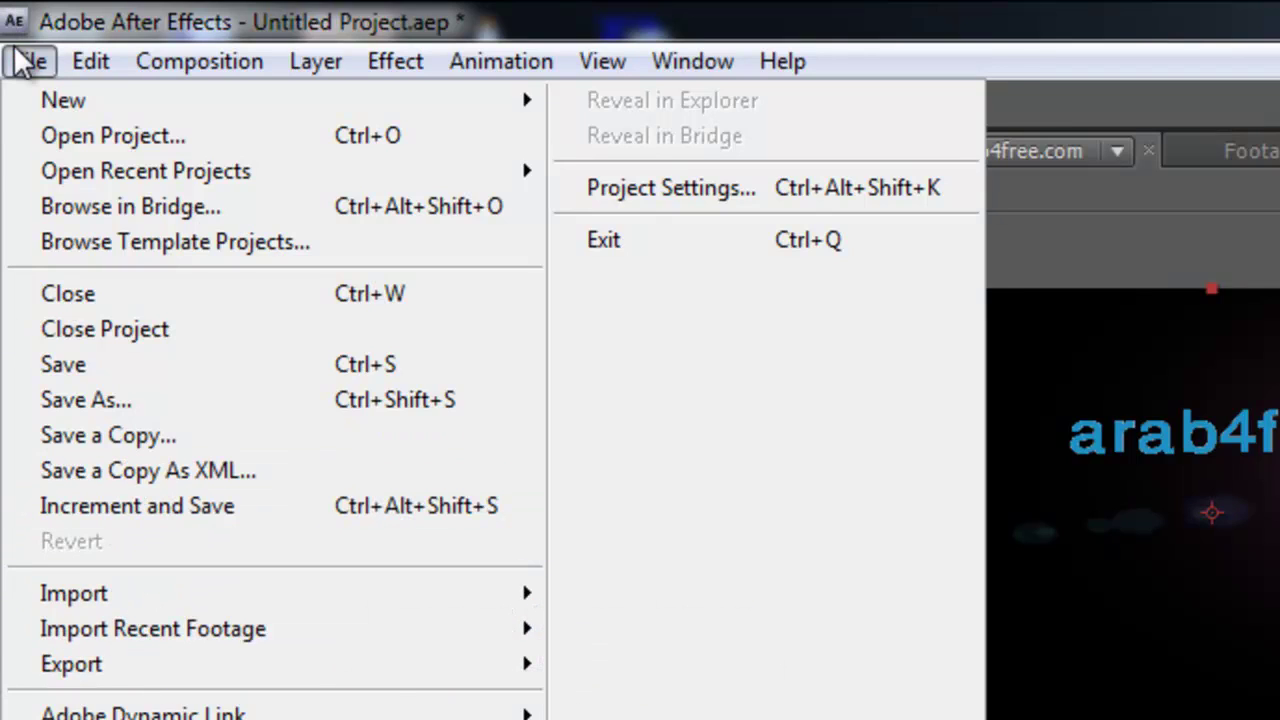
{"action": "left_click", "coordinate": [22, 68]}
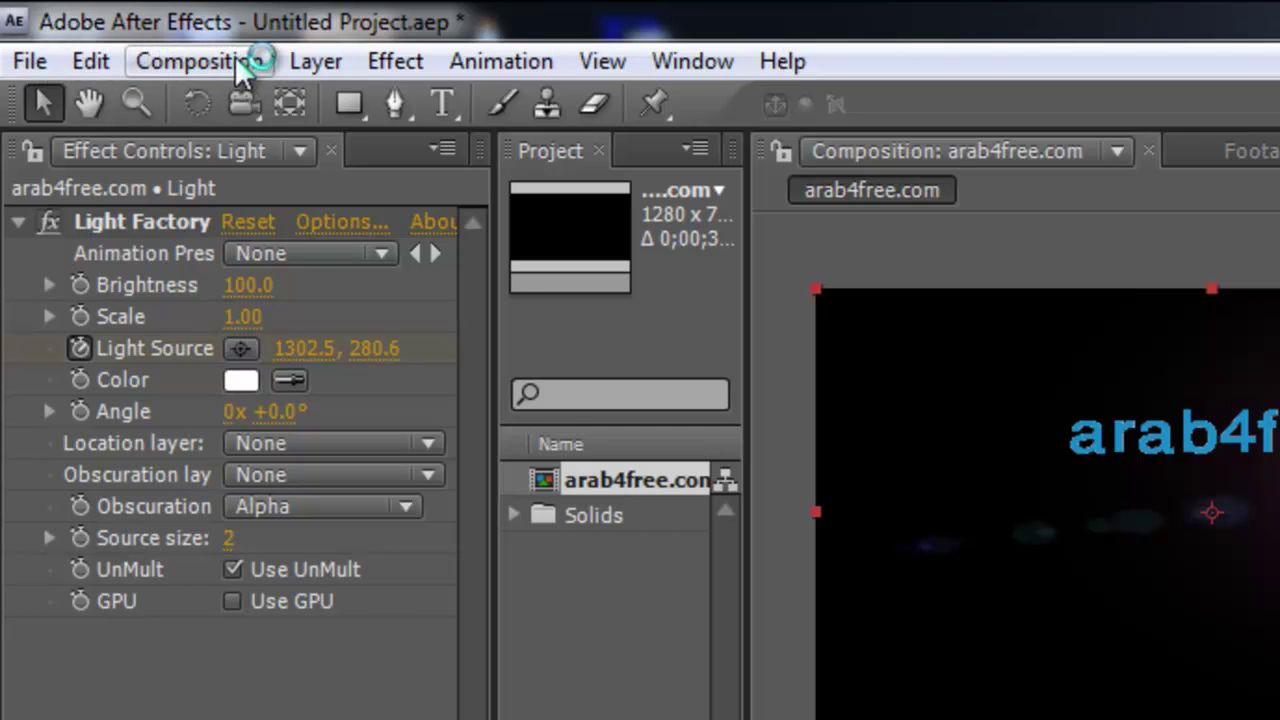
{"action": "left_click", "coordinate": [188, 60]}
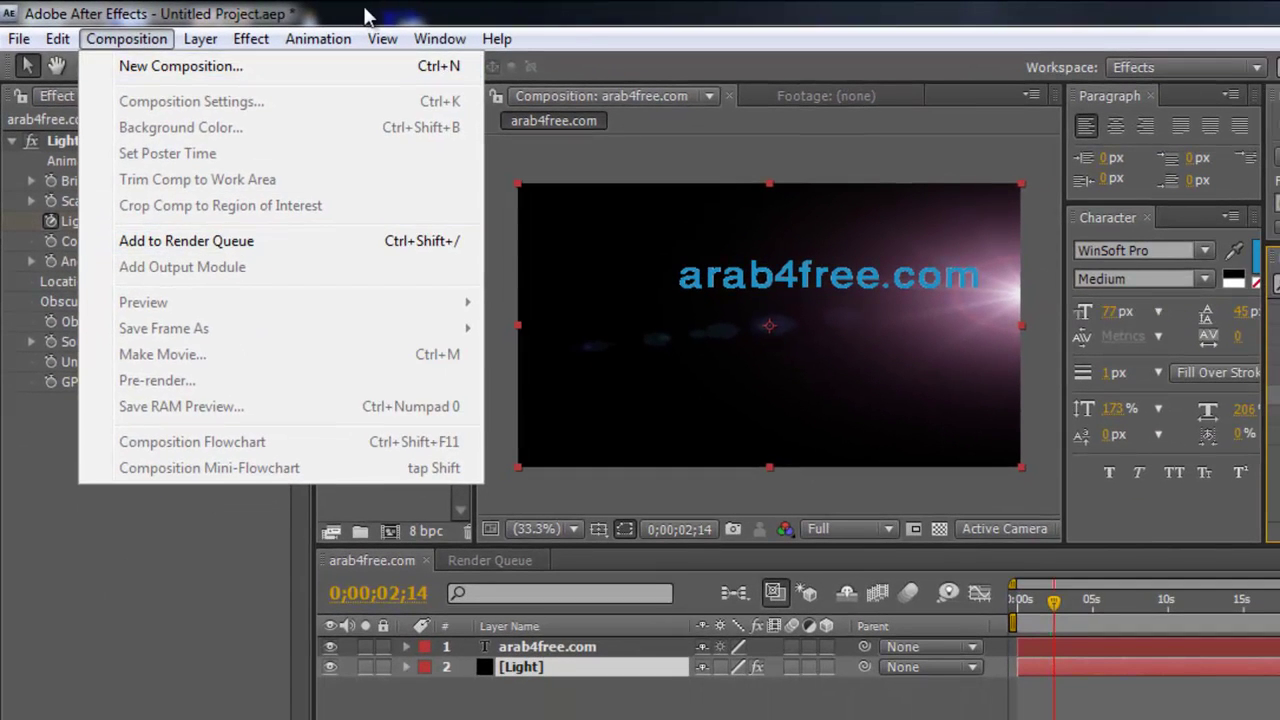
{"action": "left_click", "coordinate": [365, 95]}
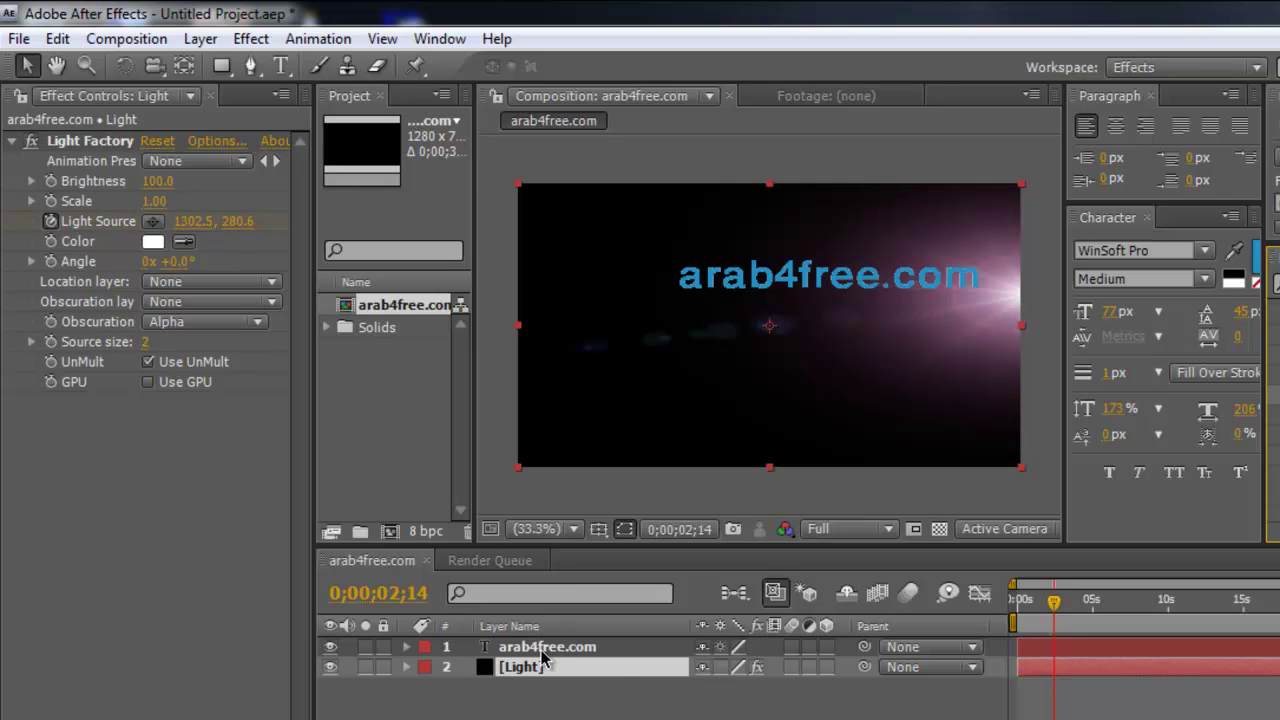
{"action": "left_click", "coordinate": [540, 648]}
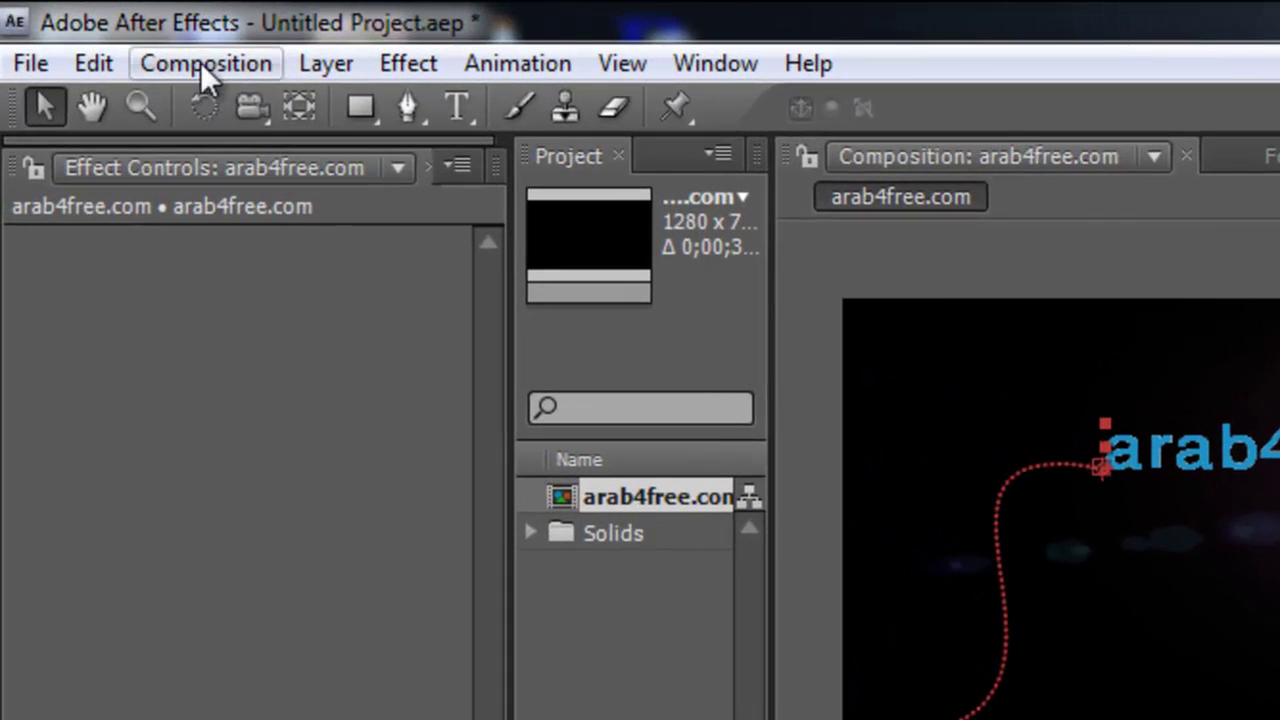
{"action": "left_click", "coordinate": [200, 62]}
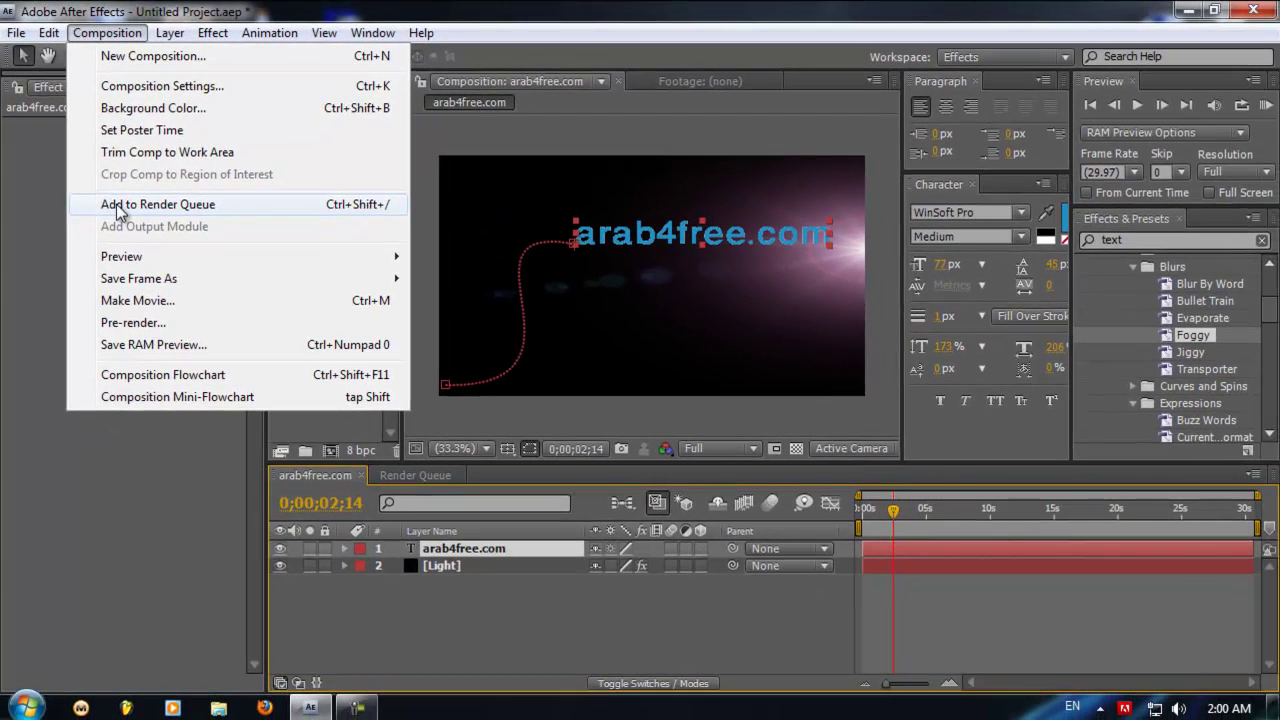
{"action": "left_click", "coordinate": [118, 210]}
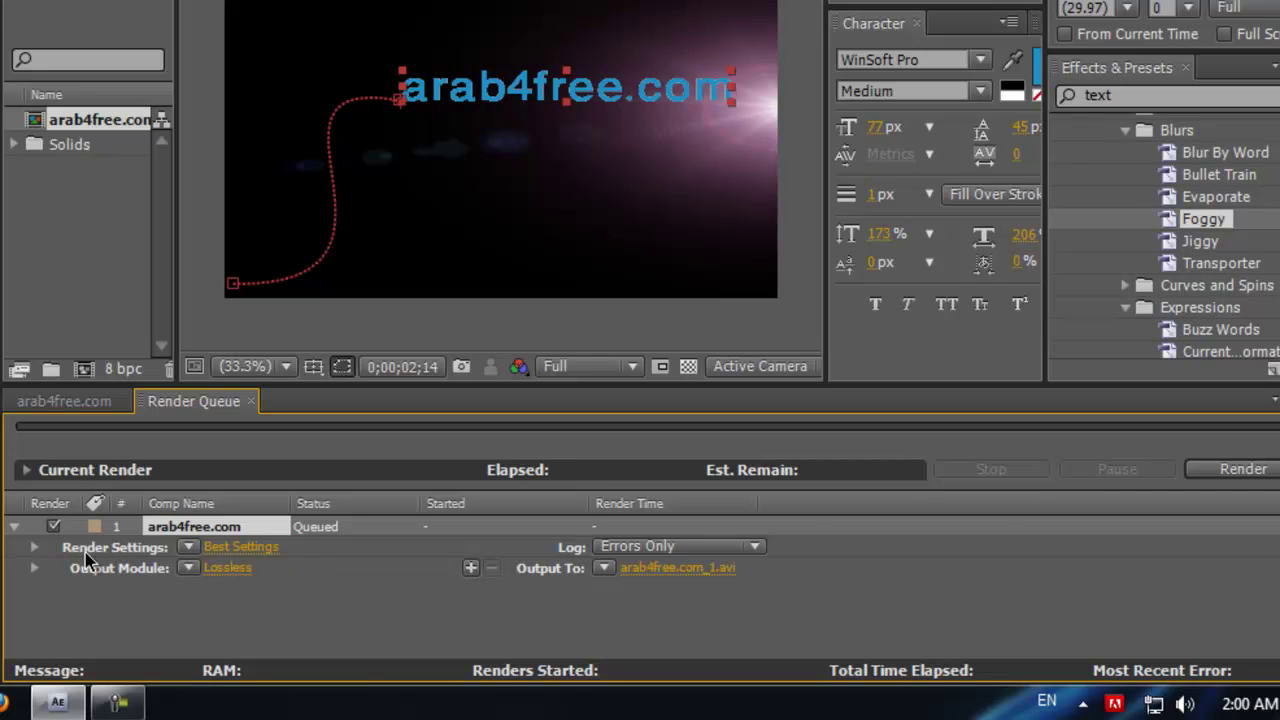
{"action": "left_click", "coordinate": [229, 550]}
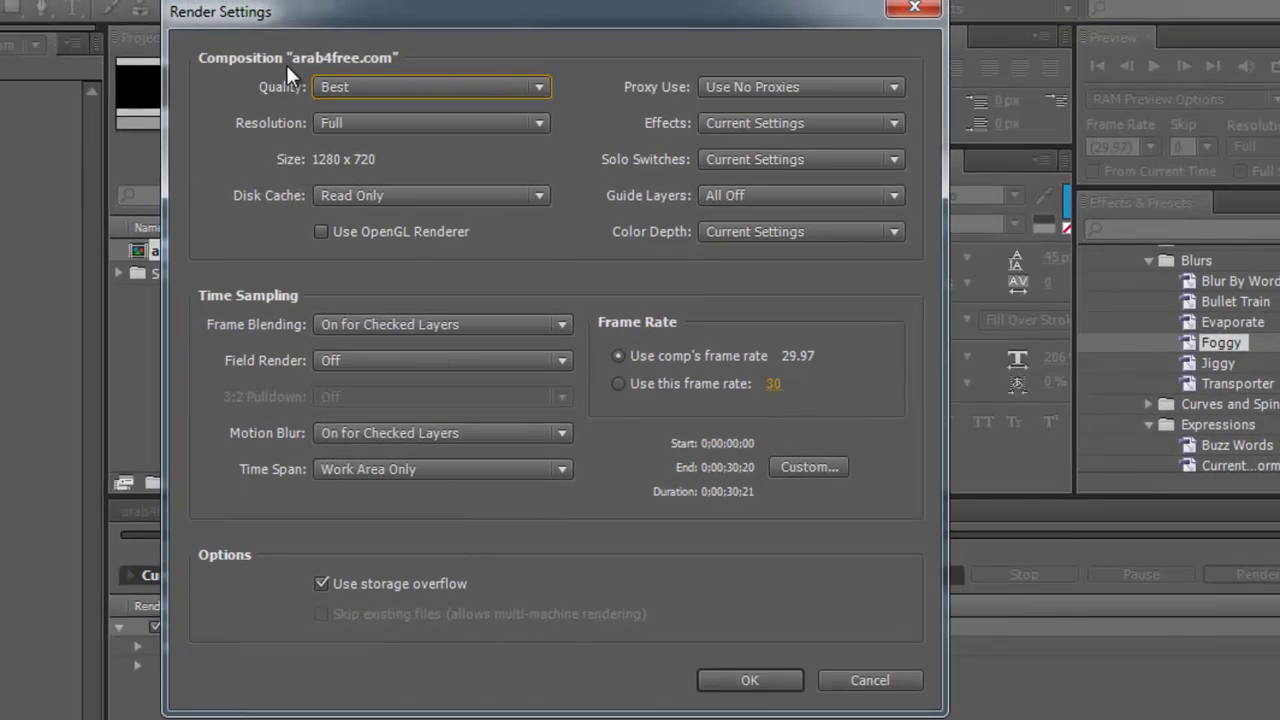
{"action": "left_click", "coordinate": [540, 88]}
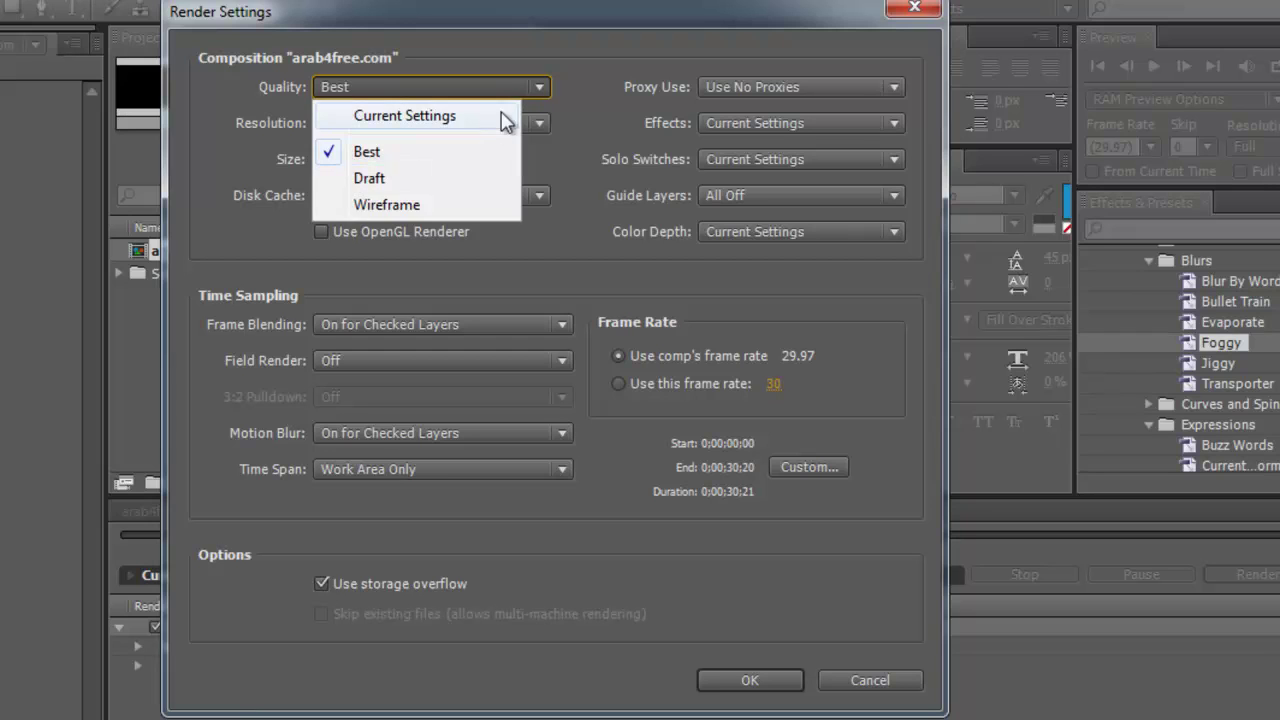
{"action": "left_click", "coordinate": [538, 74]}
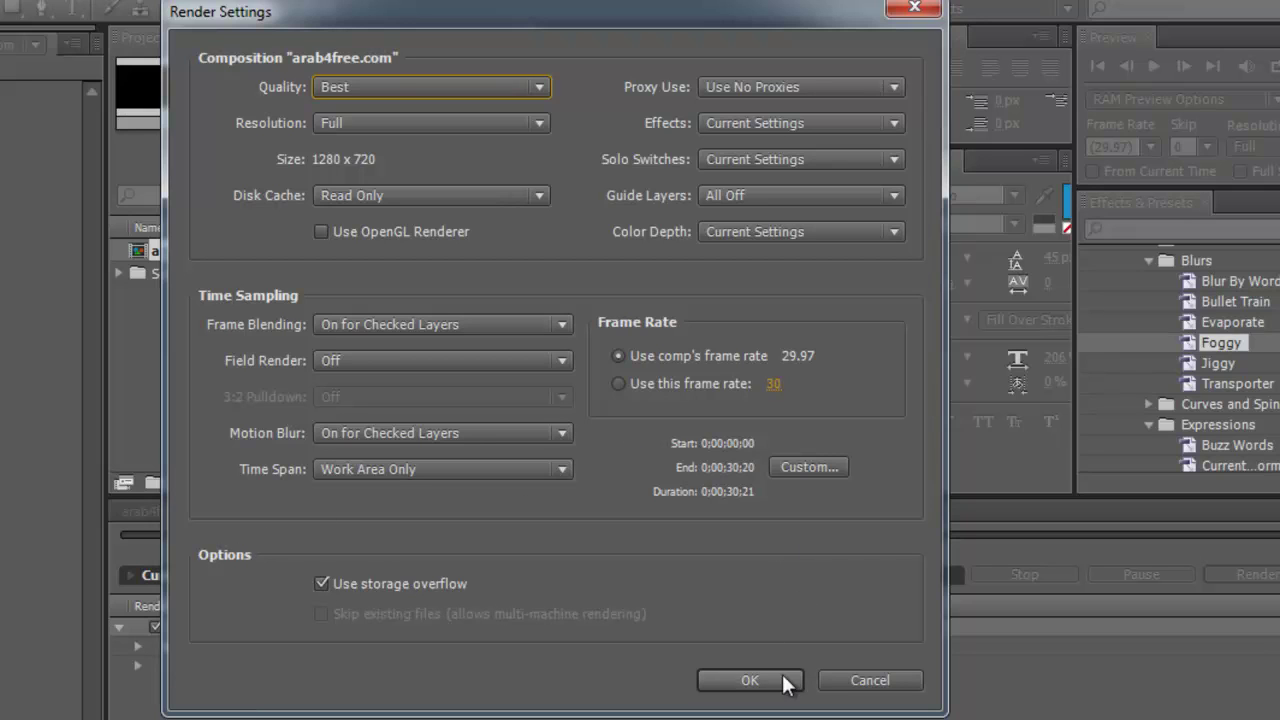
{"action": "left_click", "coordinate": [890, 680]}
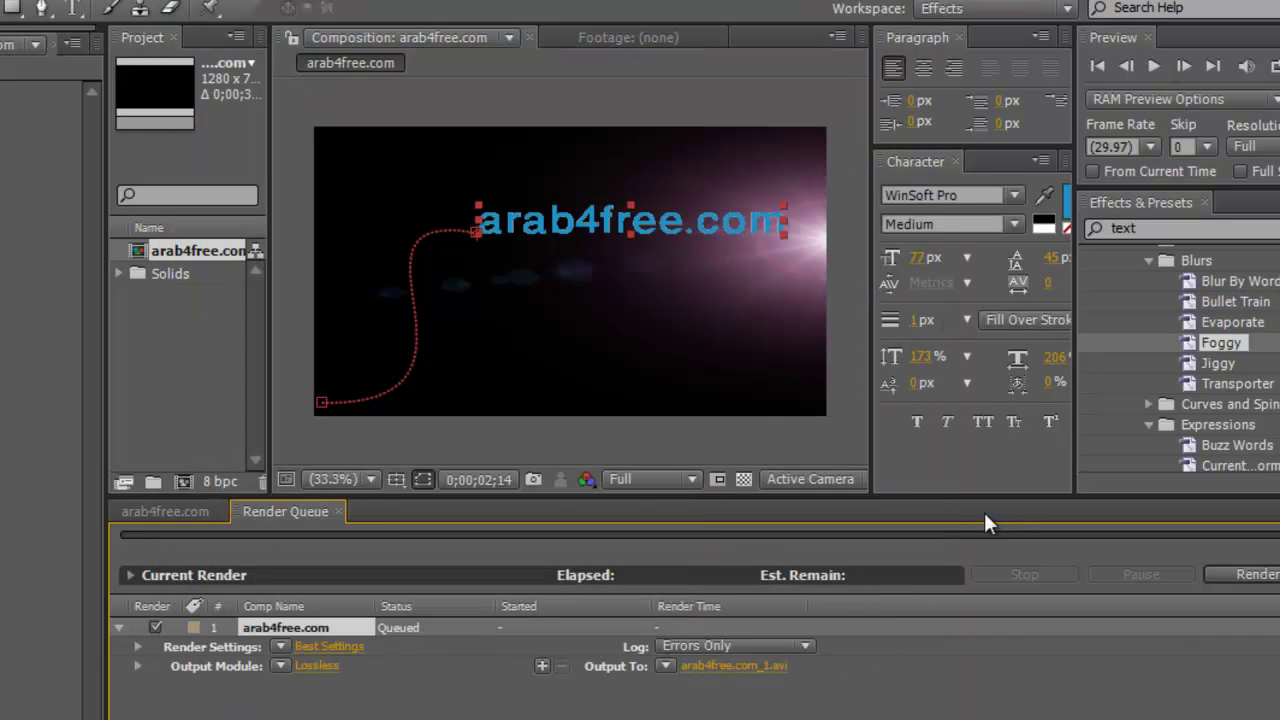
Scrub the timeline to check the flare, return to 0;00;00;00, and reopen the Render Queue
{"action": "left_click", "coordinate": [211, 503]}
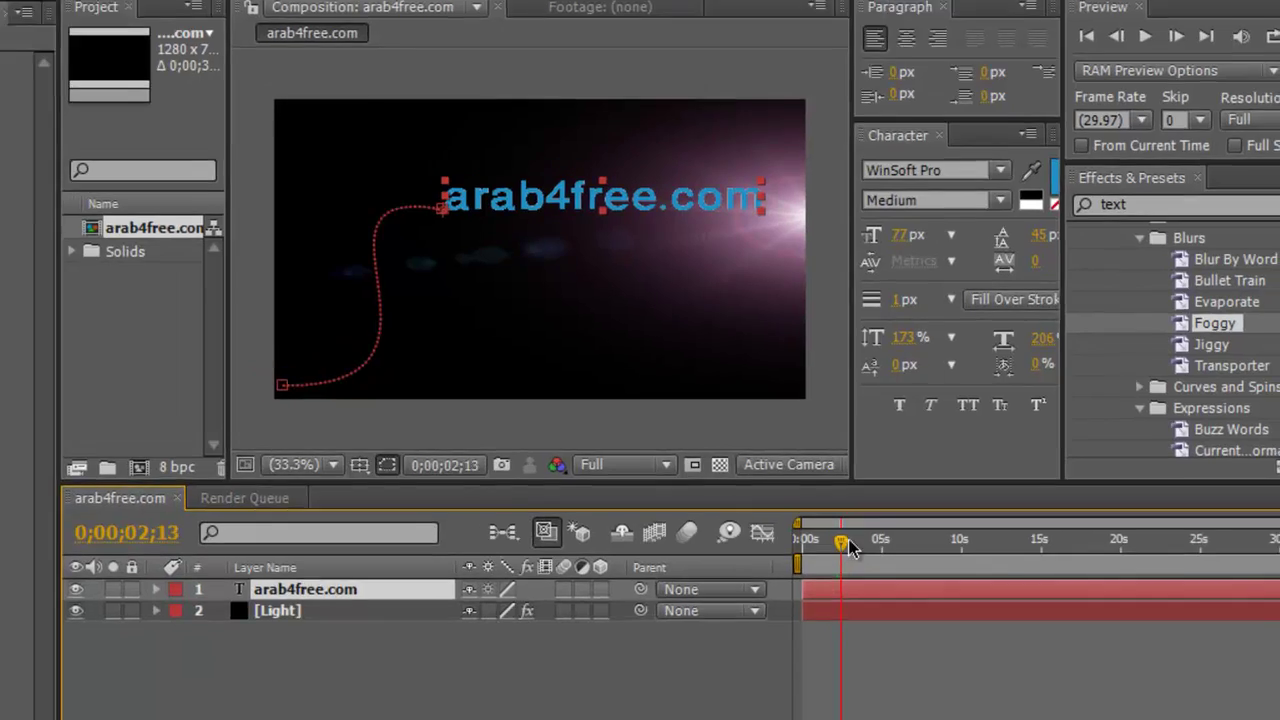
{"action": "left_click", "coordinate": [939, 556]}
{"action": "left_click_drag", "start_coordinate": [705, 393], "coordinate": [735, 410]}
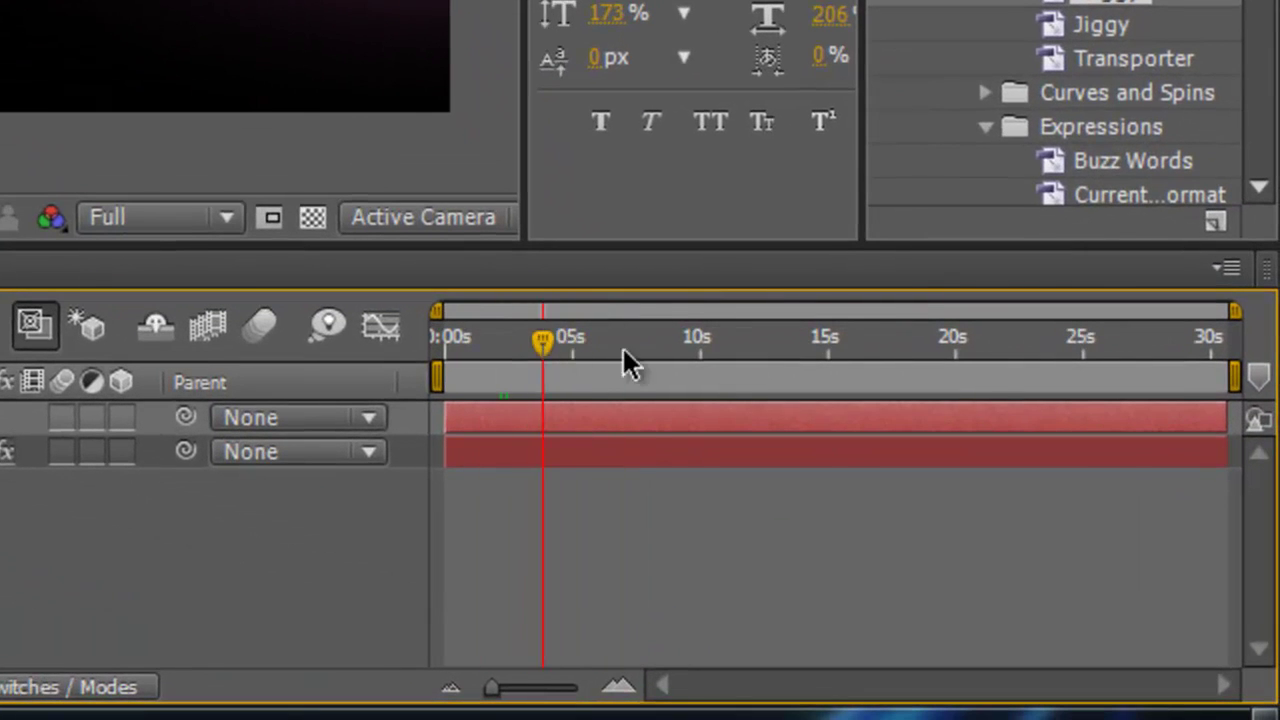
{"action": "mouse_move", "coordinate": [671, 350]}
{"action": "left_mouse_down"}
{"action": "mouse_move", "coordinate": [688, 350]}
{"action": "mouse_move", "coordinate": [646, 357]}
{"action": "mouse_move", "coordinate": [670, 366]}
{"action": "mouse_move", "coordinate": [642, 375]}
{"action": "mouse_move", "coordinate": [434, 374]}
{"action": "left_mouse_up"}
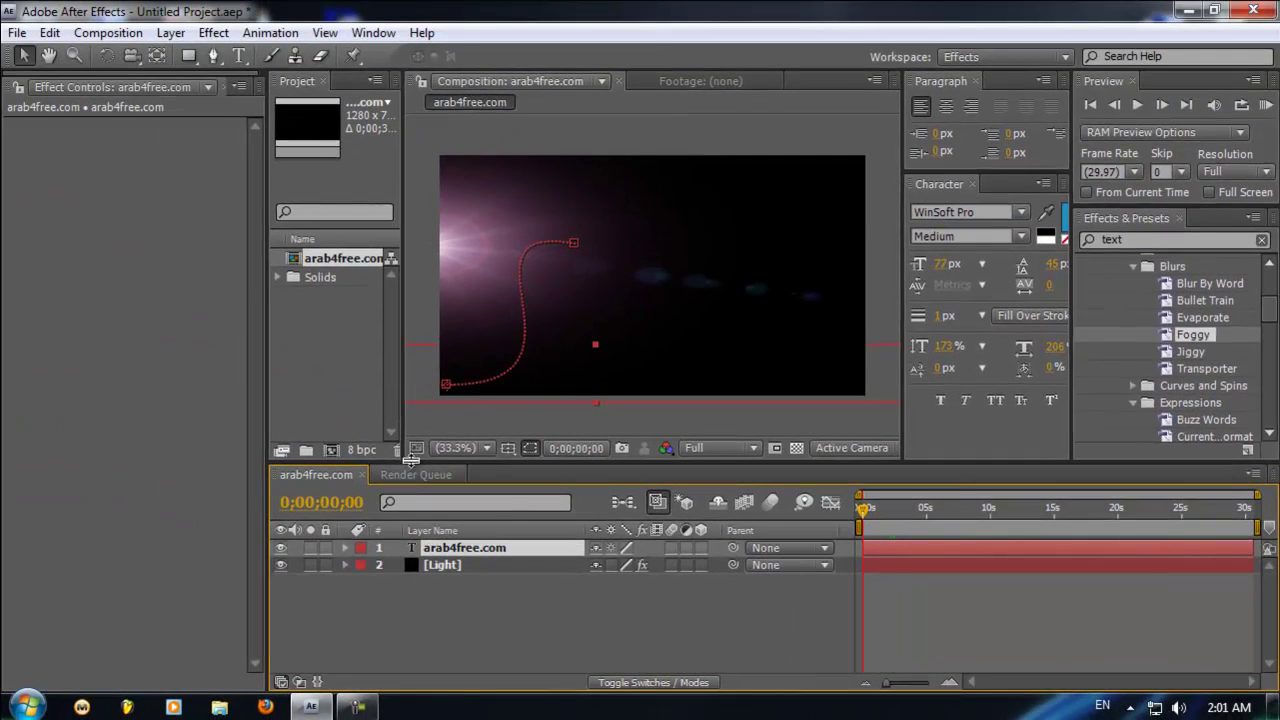
{"action": "left_click", "coordinate": [412, 475]}
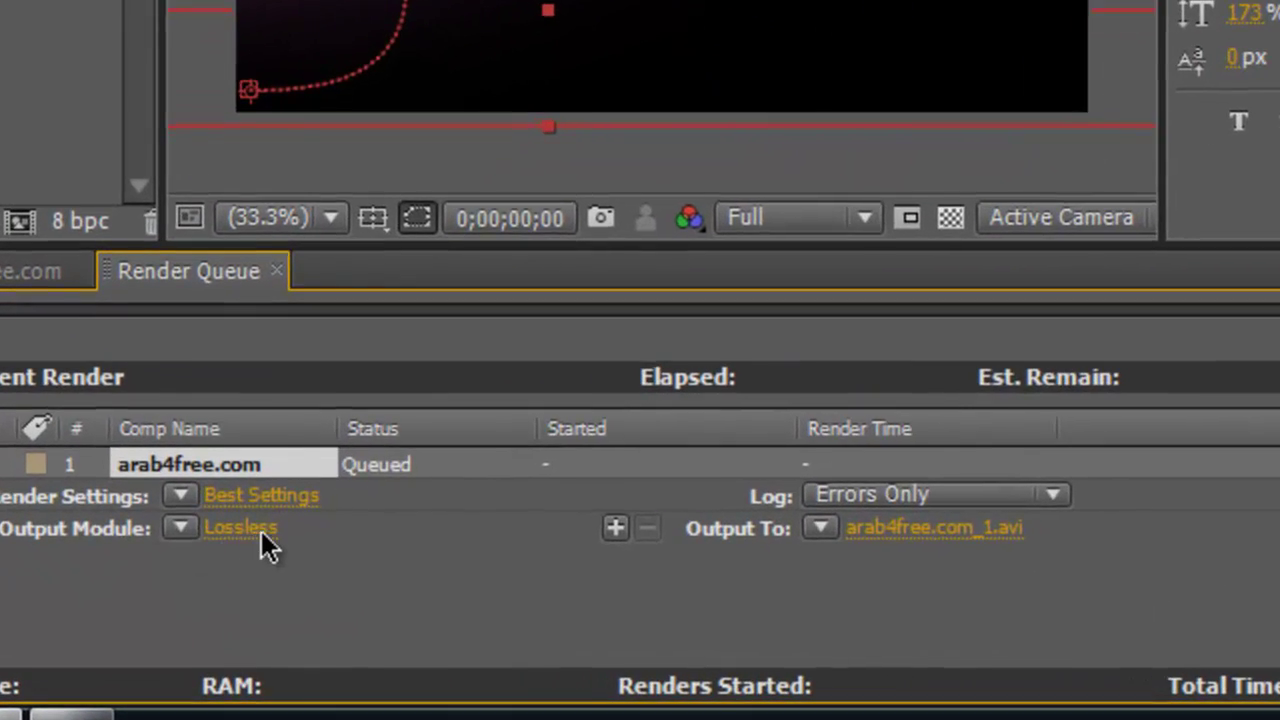
Enable Audio Output in Output Module Settings at 48.000 kHz, 16 Bit, Stereo
{"action": "left_click", "coordinate": [222, 574]}
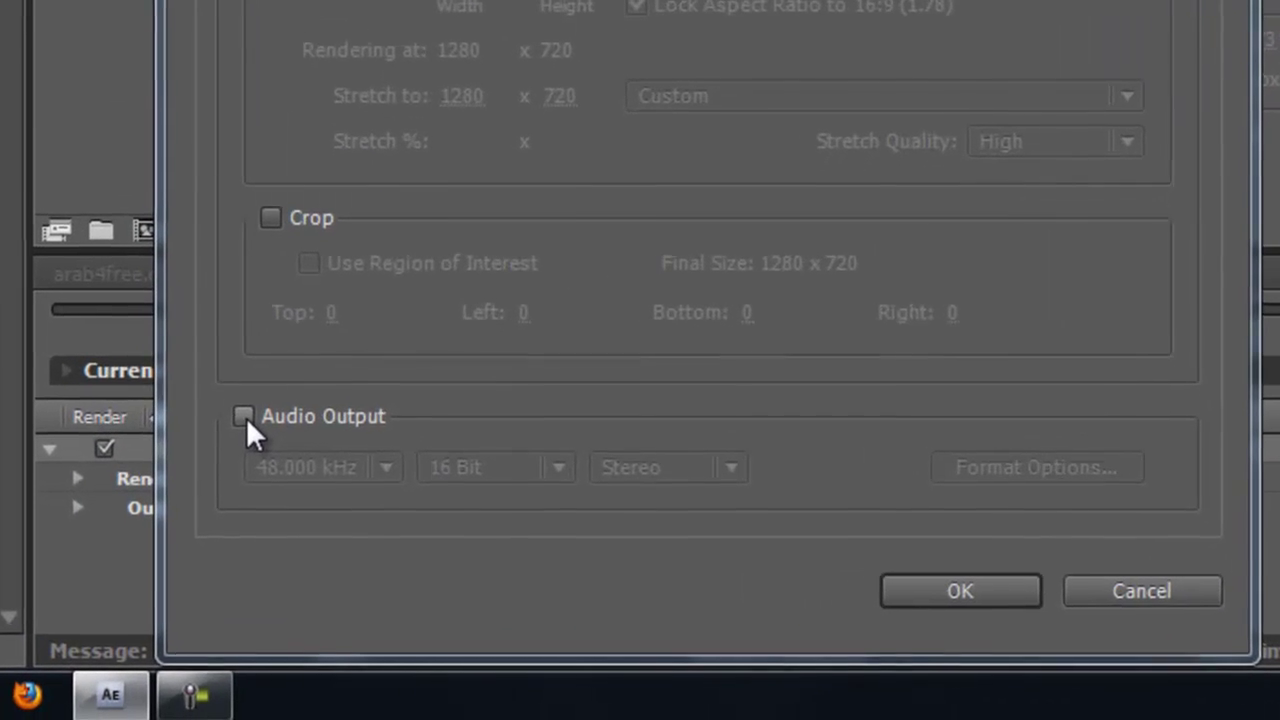
{"action": "left_click", "coordinate": [309, 504]}
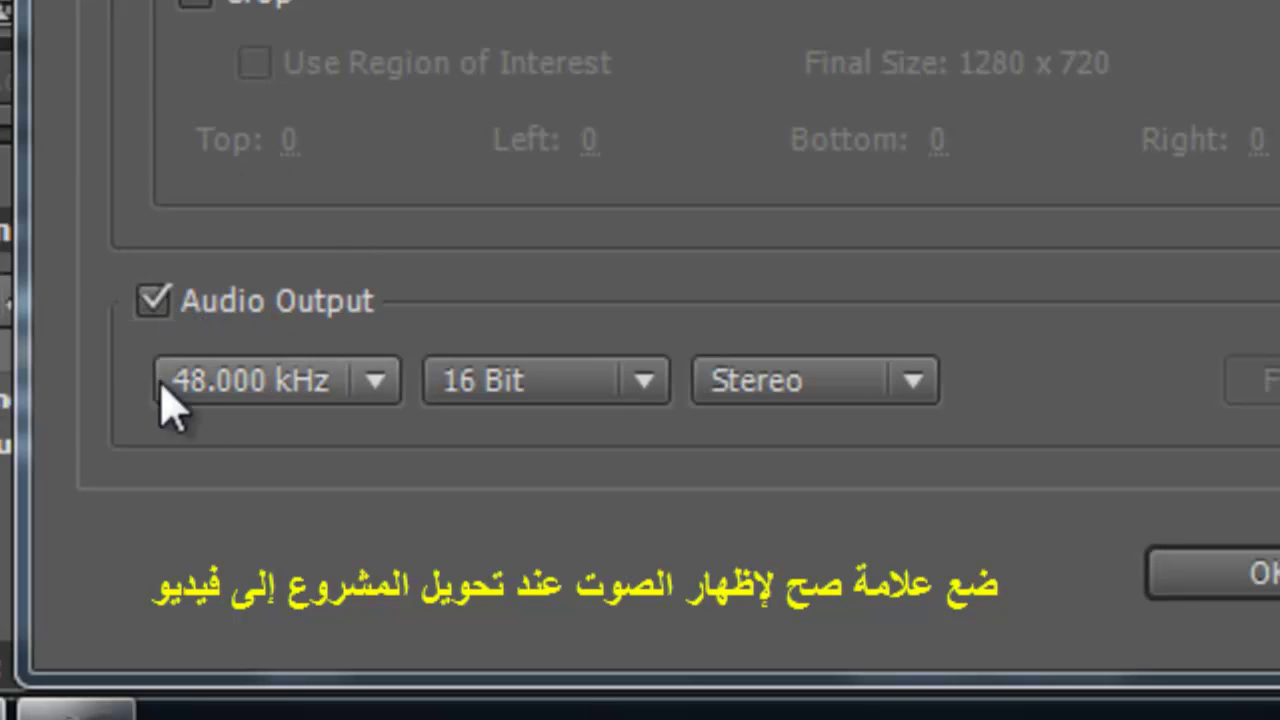
{"action": "left_click", "coordinate": [648, 385]}
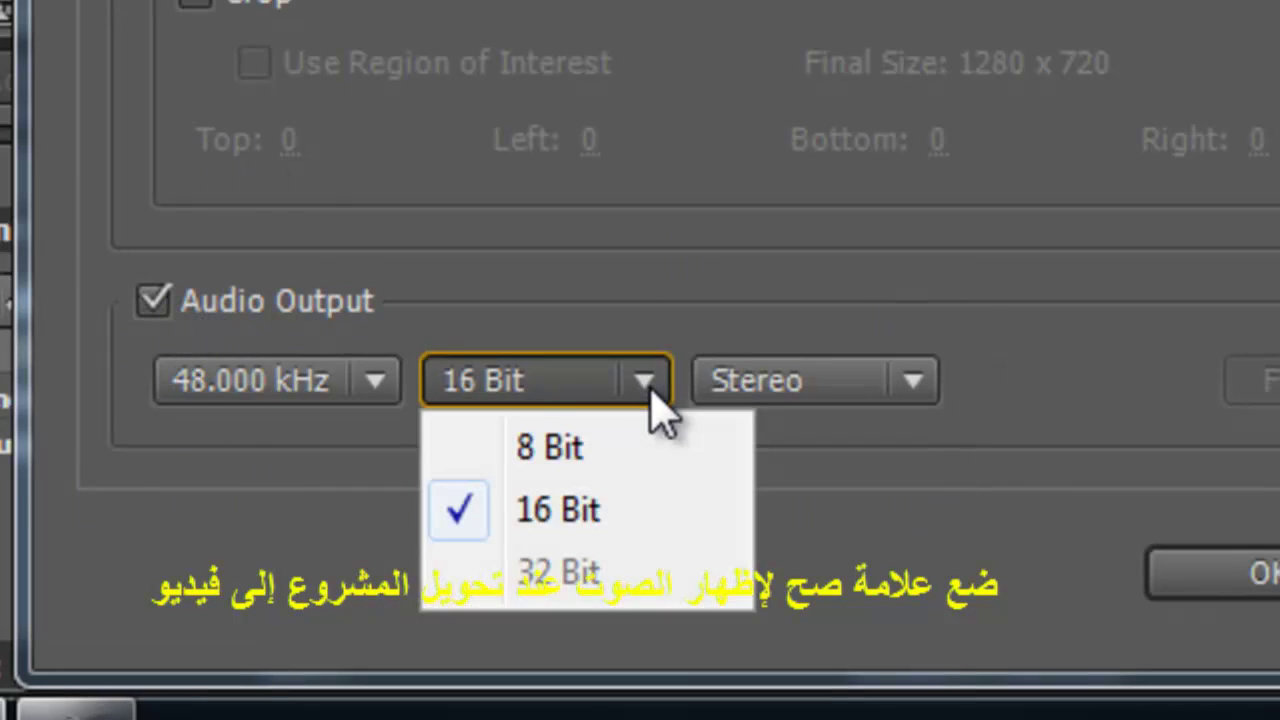
{"action": "left_click", "coordinate": [890, 395]}
{"action": "left_click", "coordinate": [912, 388]}
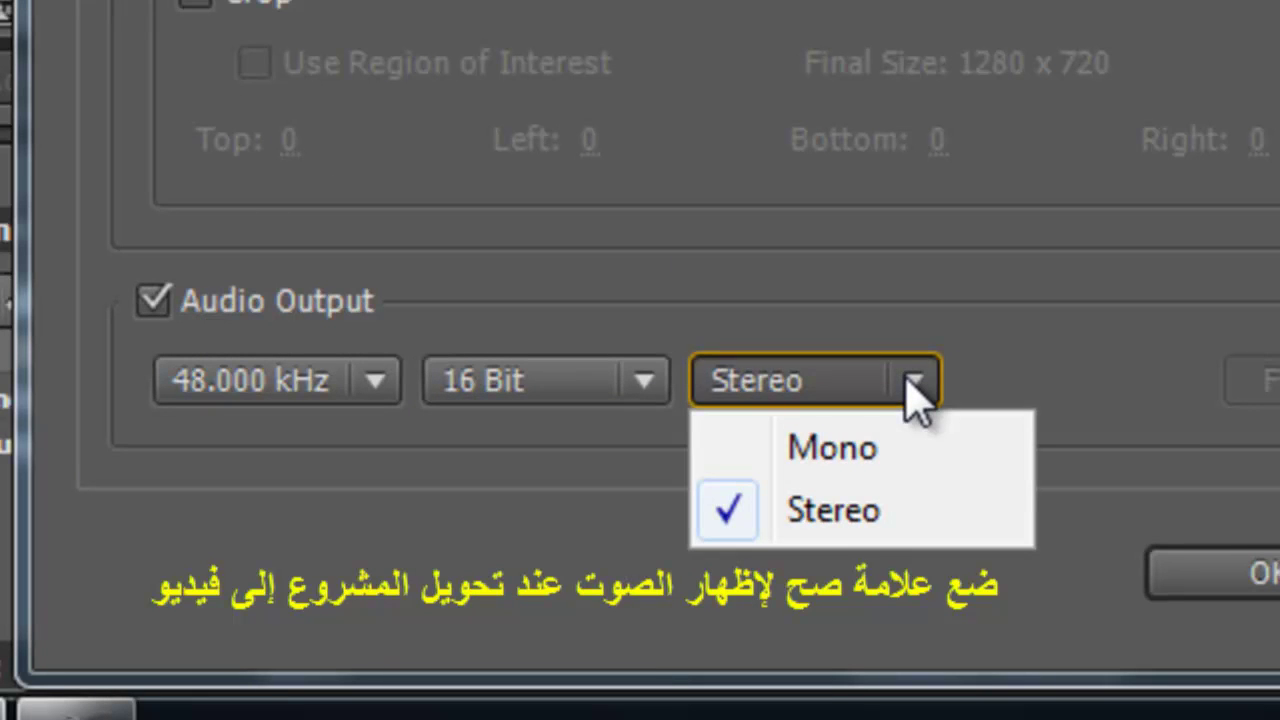
{"action": "left_click", "coordinate": [915, 393]}
{"action": "left_click", "coordinate": [382, 392]}
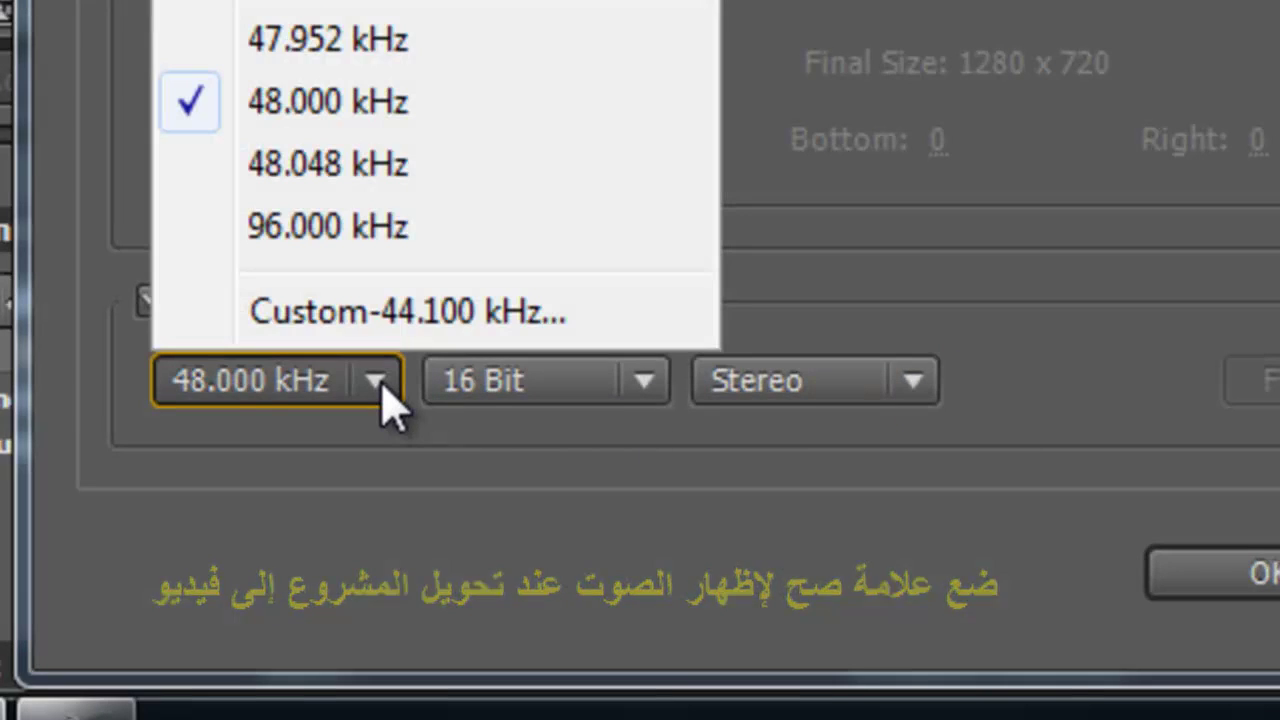
{"action": "left_click", "coordinate": [381, 398]}
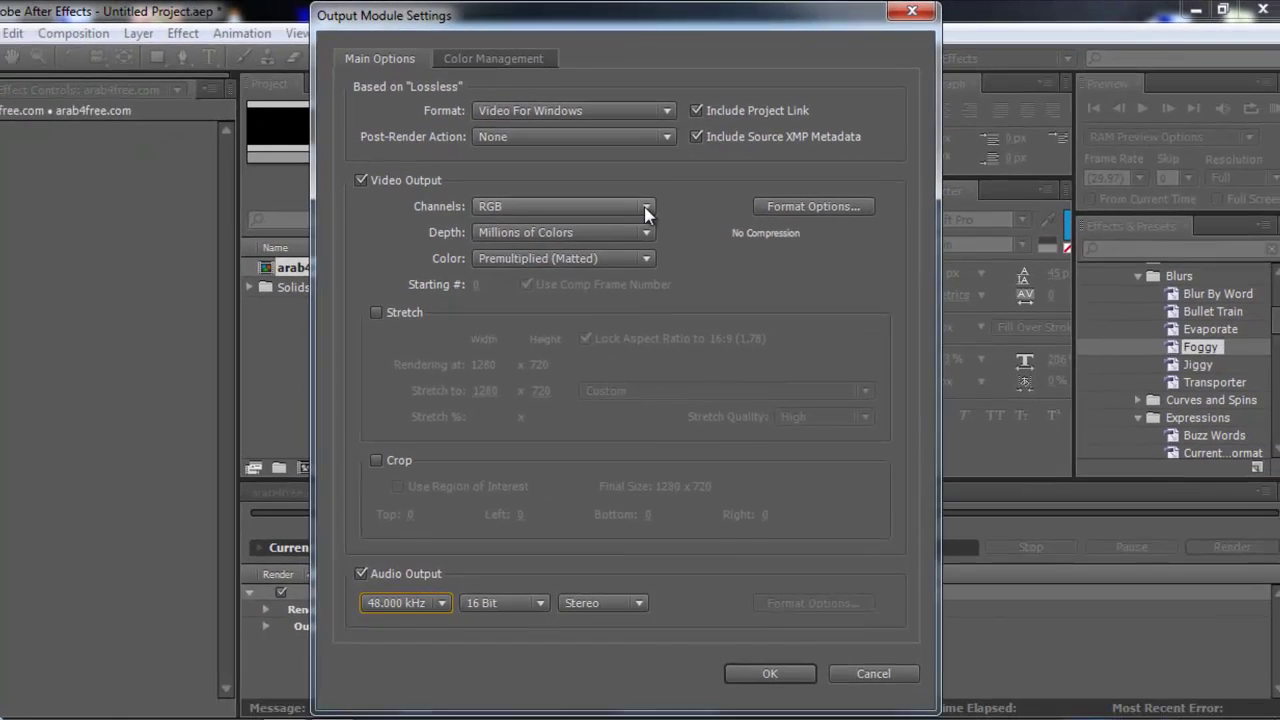
Keep RGB video channels with Premultiplied (Matted) colour and confirm the output settings
{"action": "left_click", "coordinate": [659, 202]}
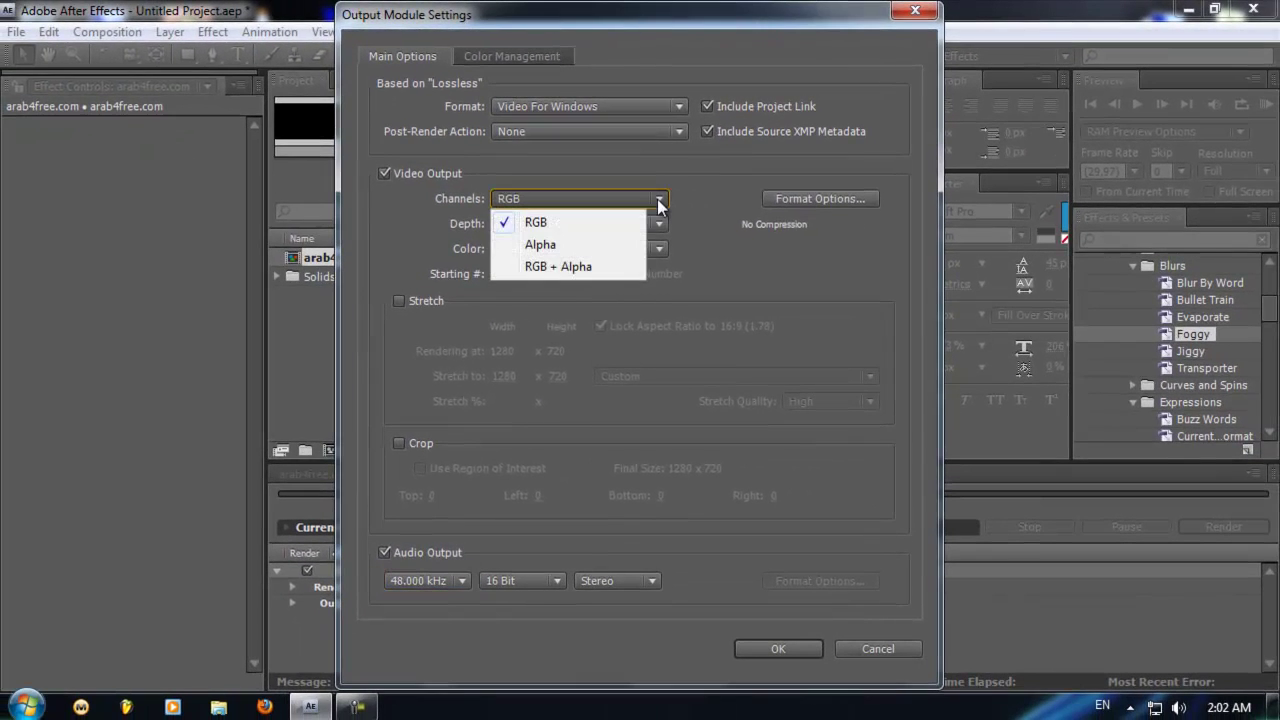
{"action": "left_click", "coordinate": [659, 202]}
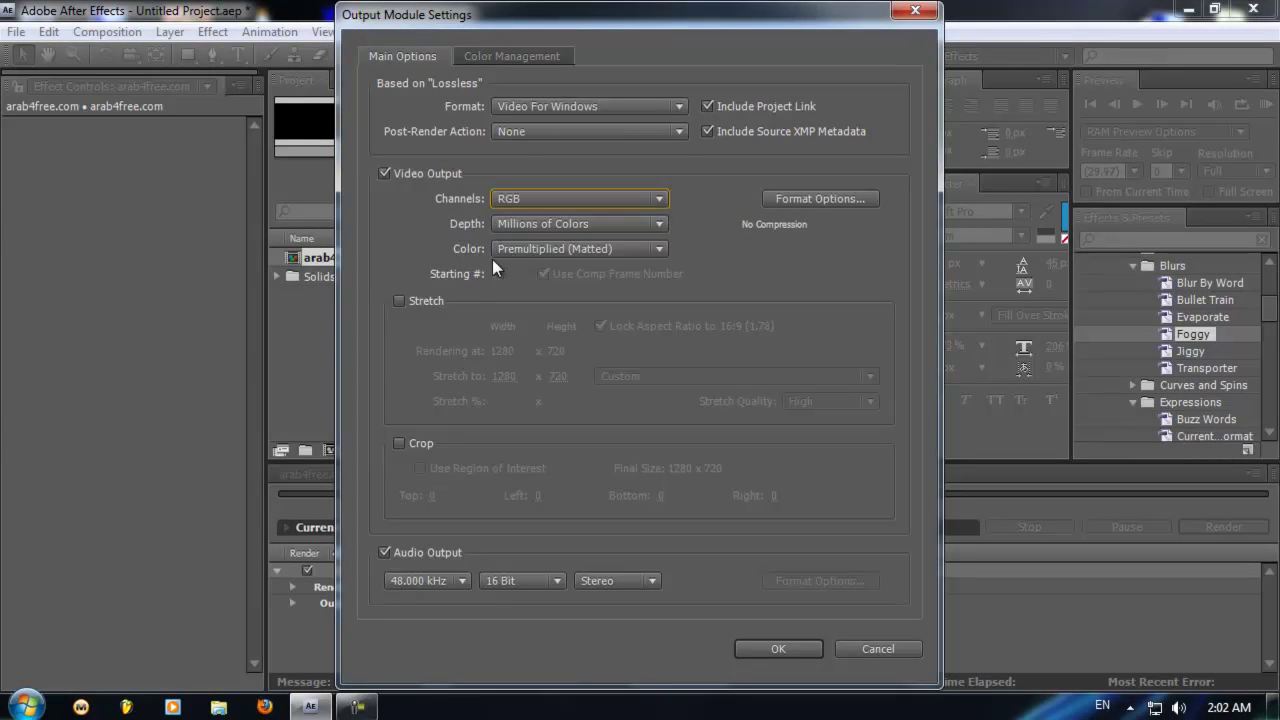
{"action": "left_click", "coordinate": [660, 249]}
{"action": "left_click", "coordinate": [657, 248]}
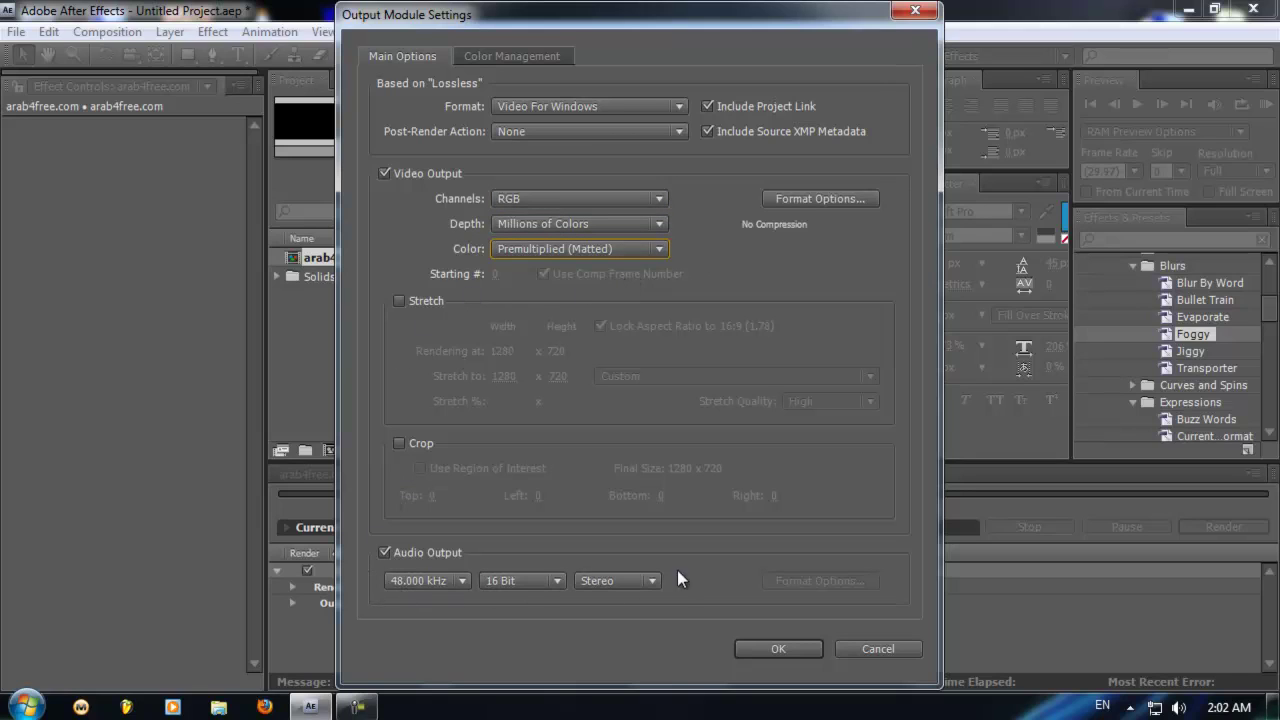
{"action": "left_click", "coordinate": [781, 648]}
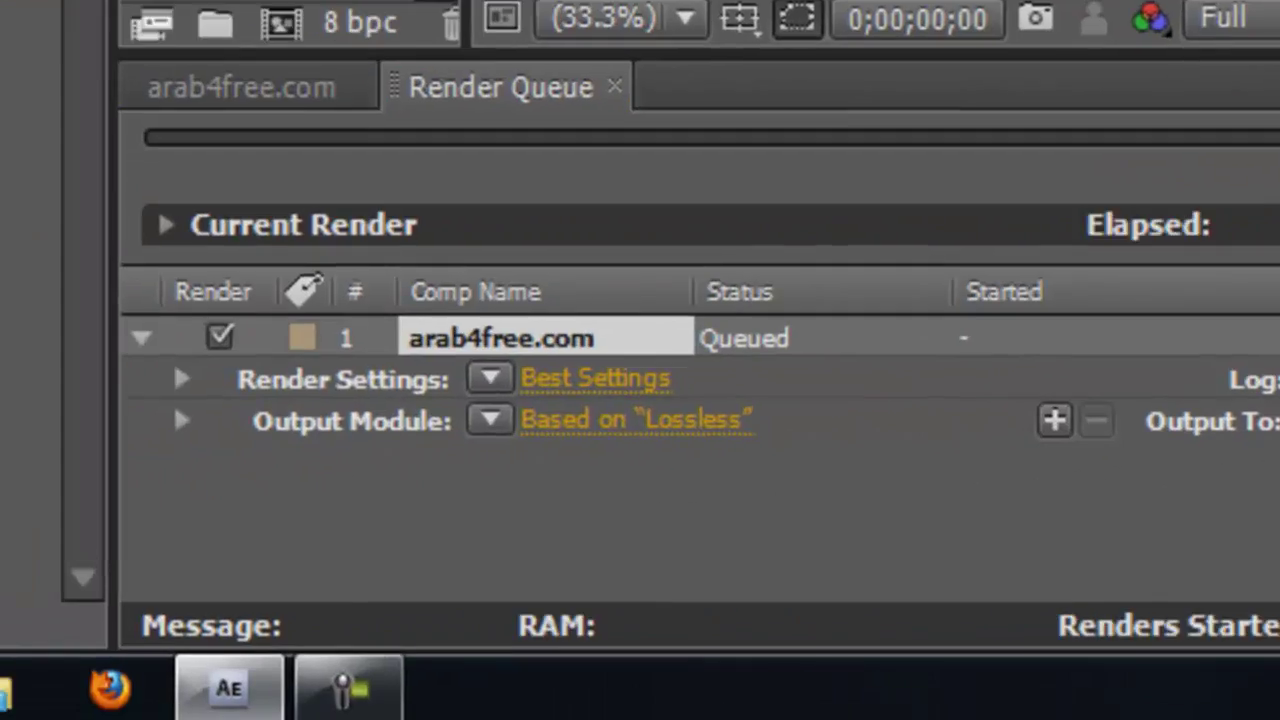
Rename the render output file from its '_1' name to 'arab4free.com test.avi'
{"action": "left_click", "coordinate": [320, 500]}
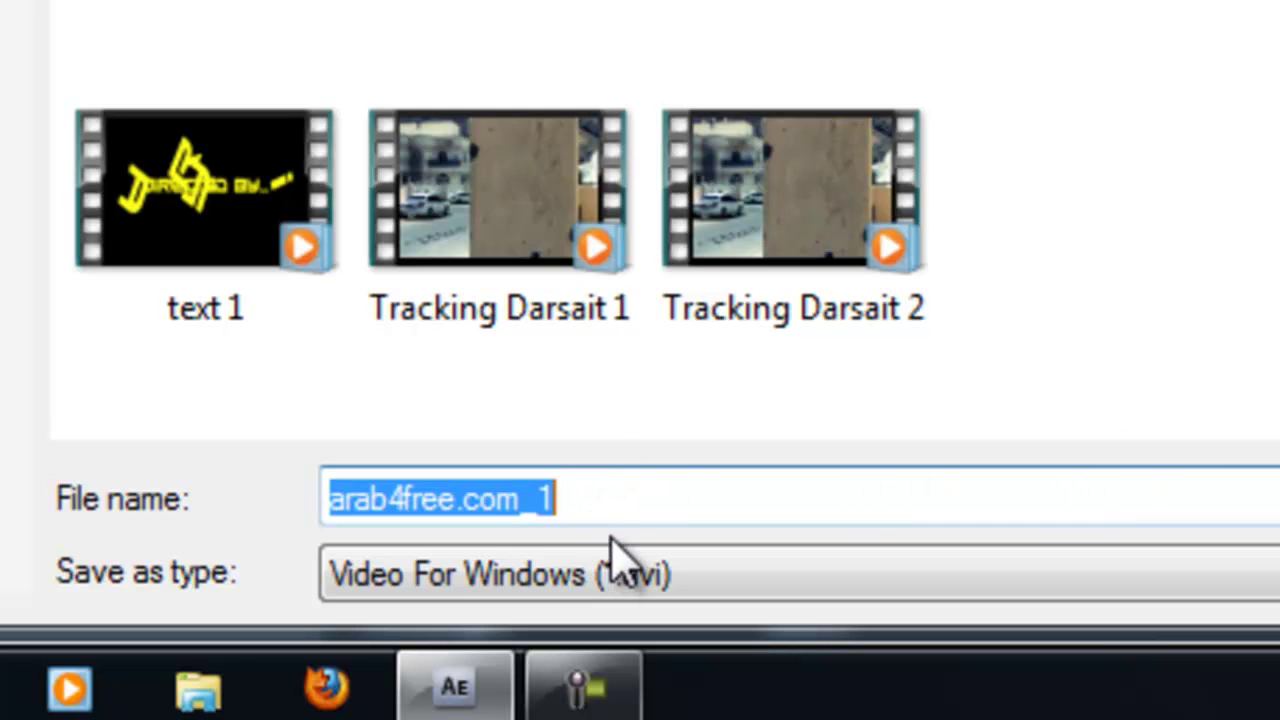
{"action": "left_click_drag", "start_coordinate": [600, 491], "coordinate": [520, 498]}
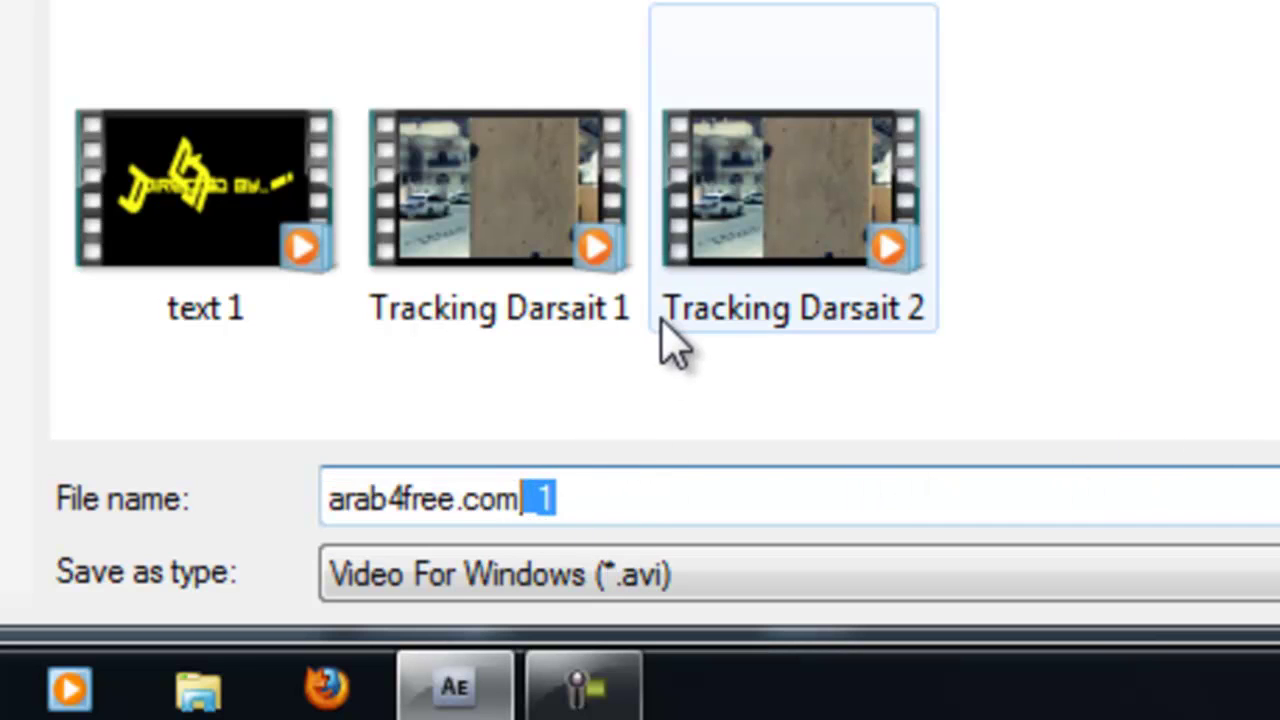
{"action": "key", "text": "BackSpace"}
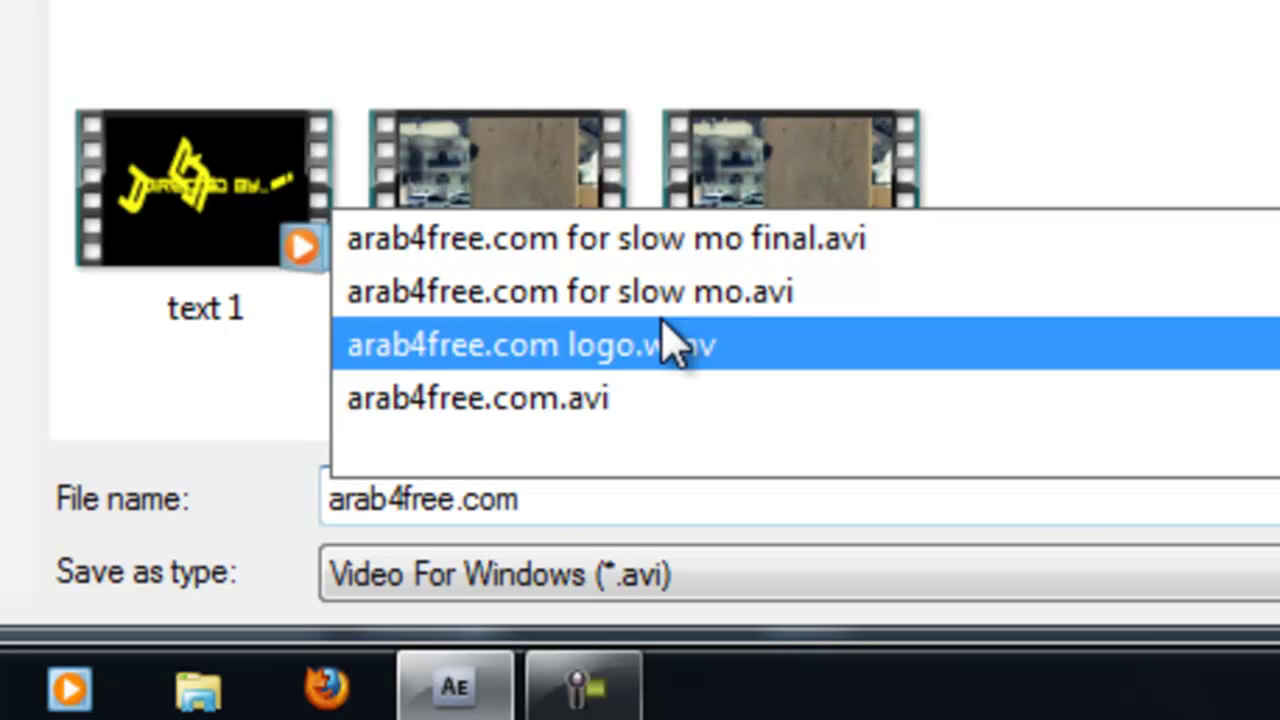
{"action": "type", "text": " t"}
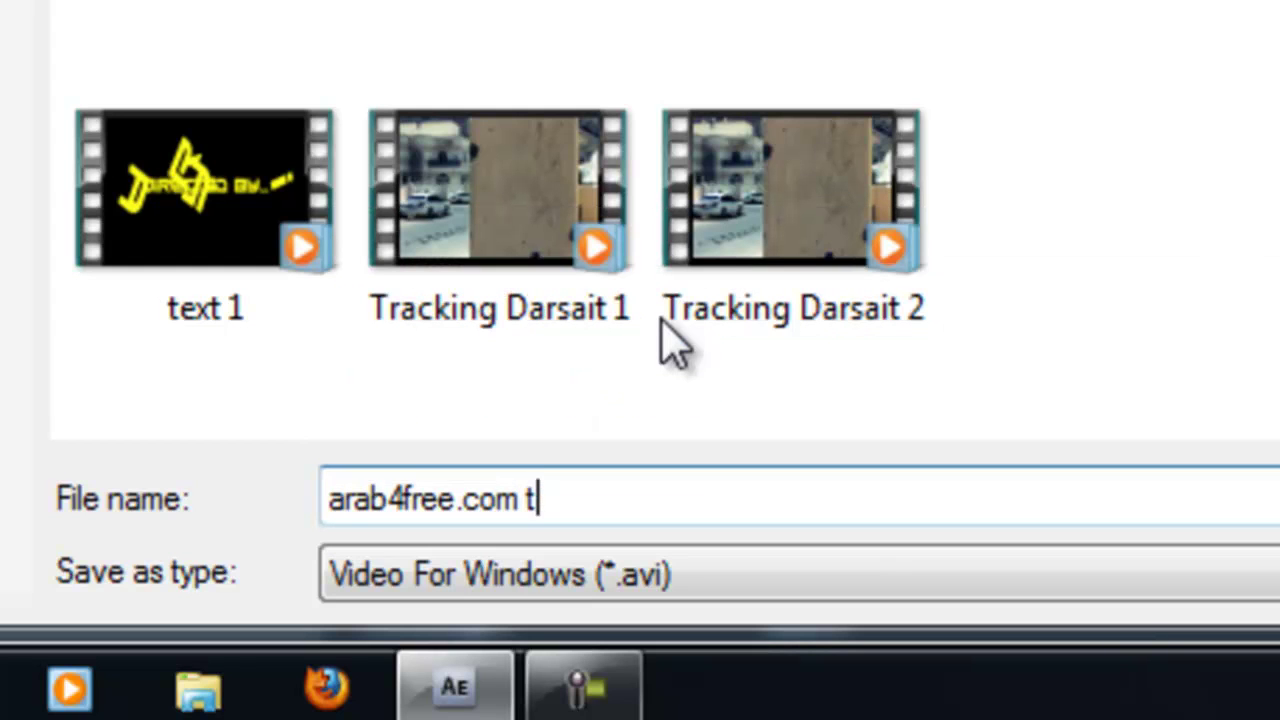
{"action": "type", "text": "es"}
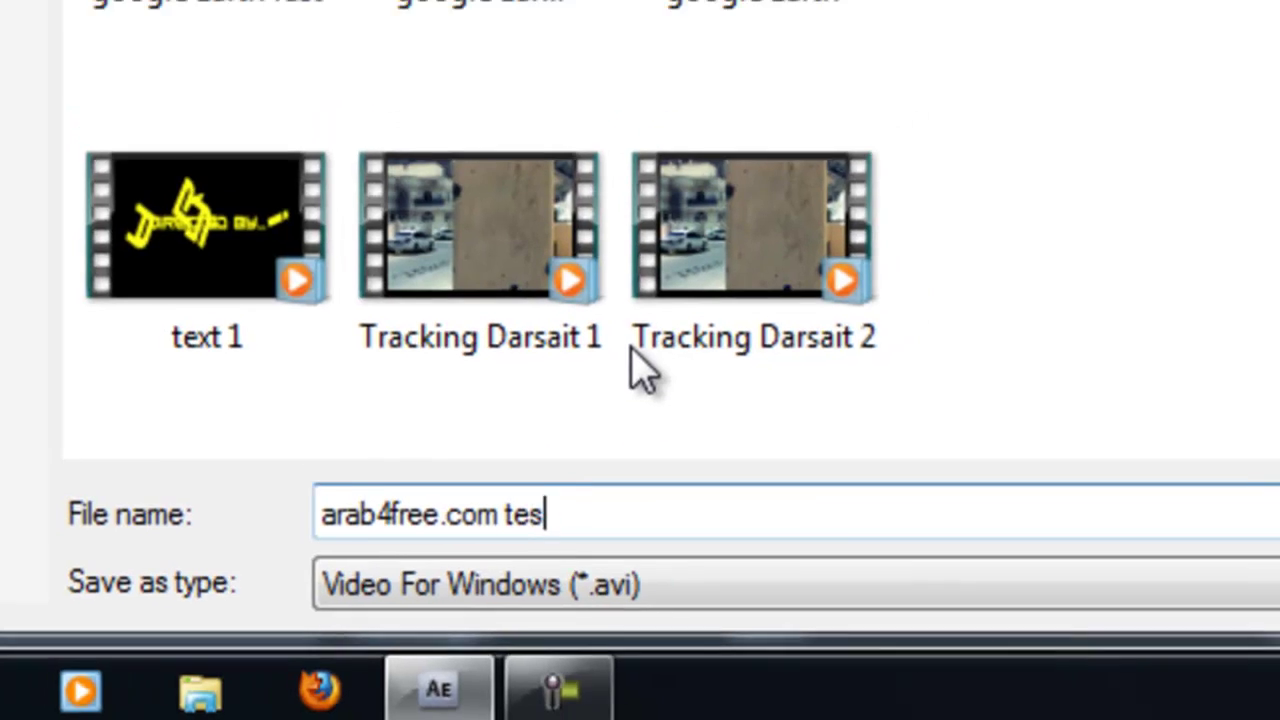
{"action": "type", "text": "t"}
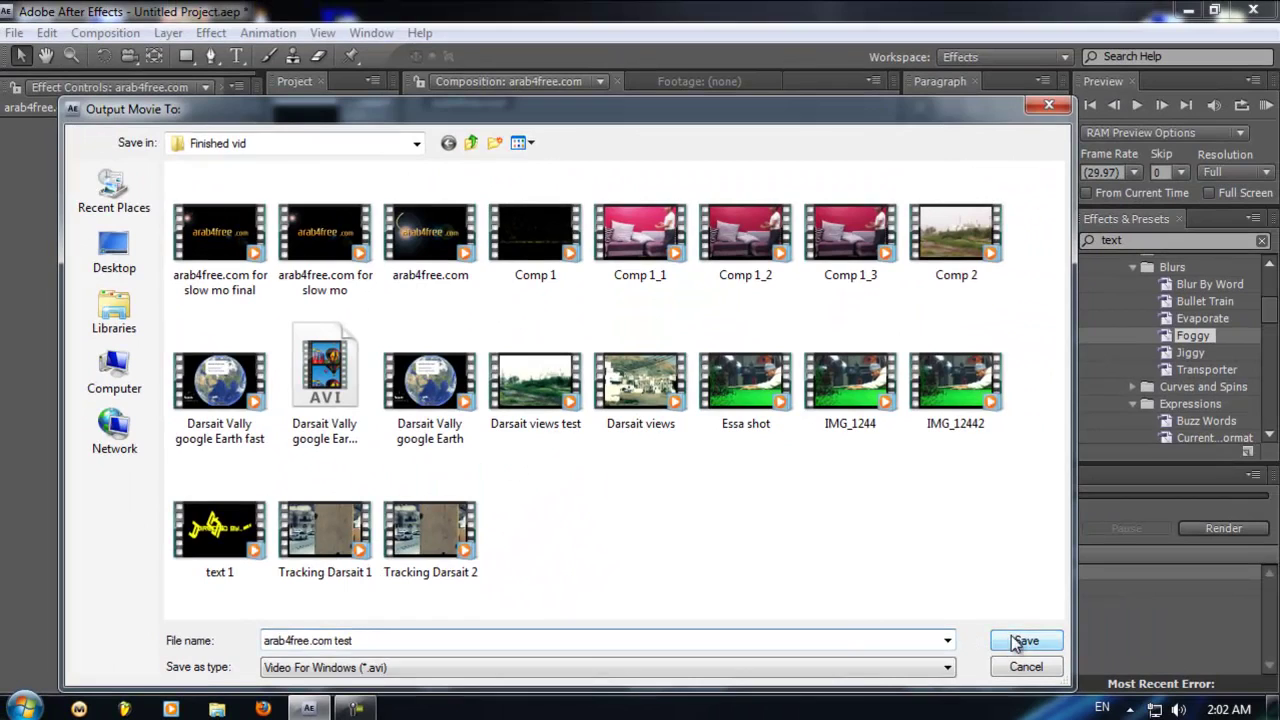
{"action": "left_click", "coordinate": [1005, 641]}
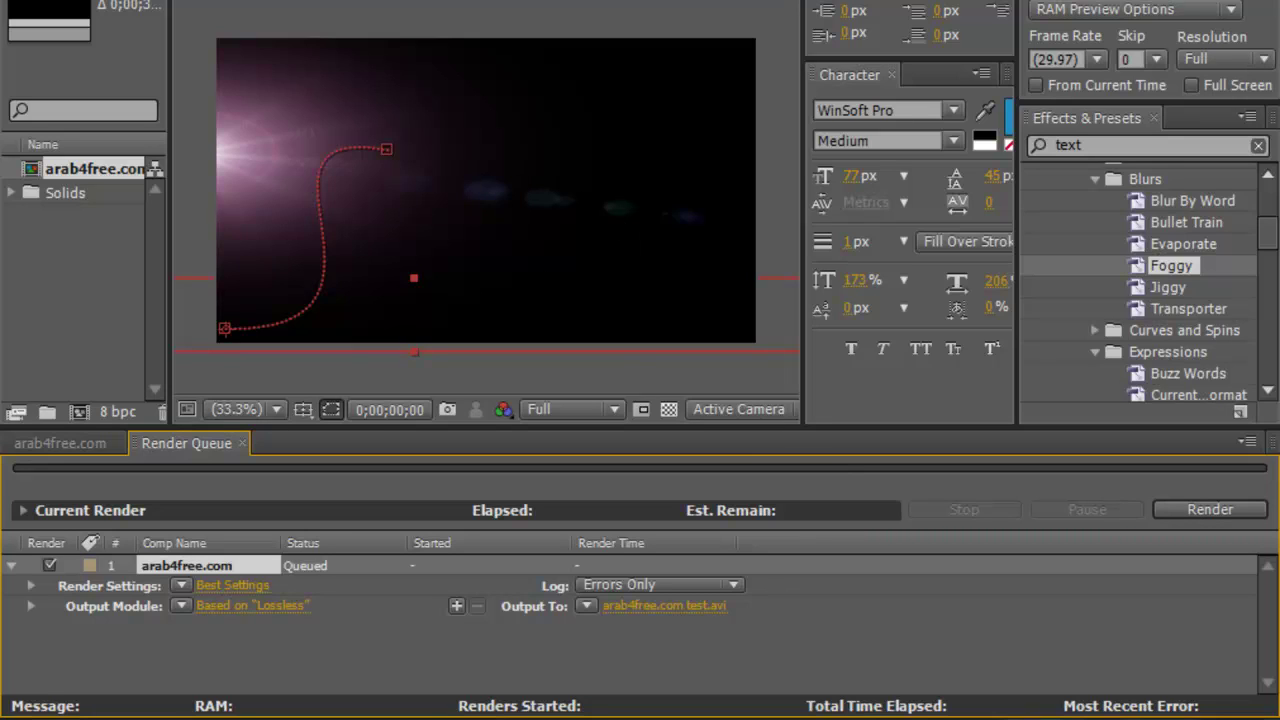
Bring up the Windows taskbar's shortcut menu while the arab4free.com render waits in the queue
{"action": "mouse_move", "coordinate": [90, 716]}
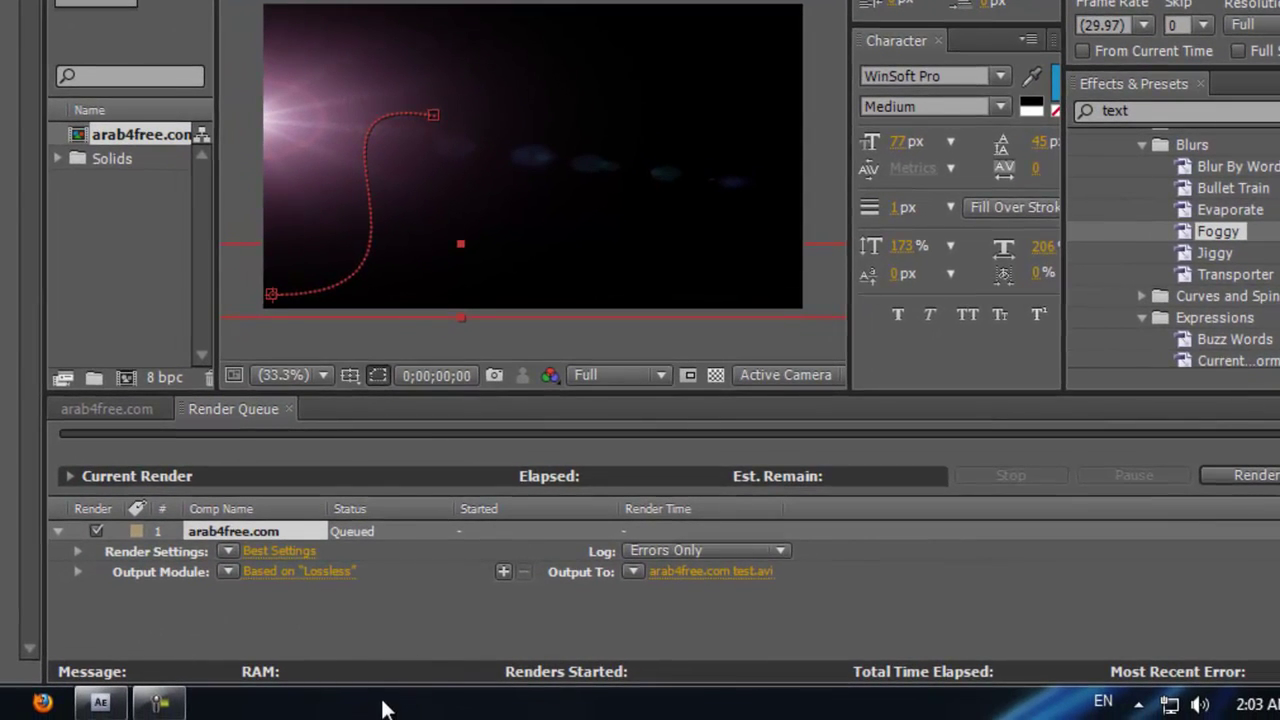
{"action": "right_click", "coordinate": [385, 708]}
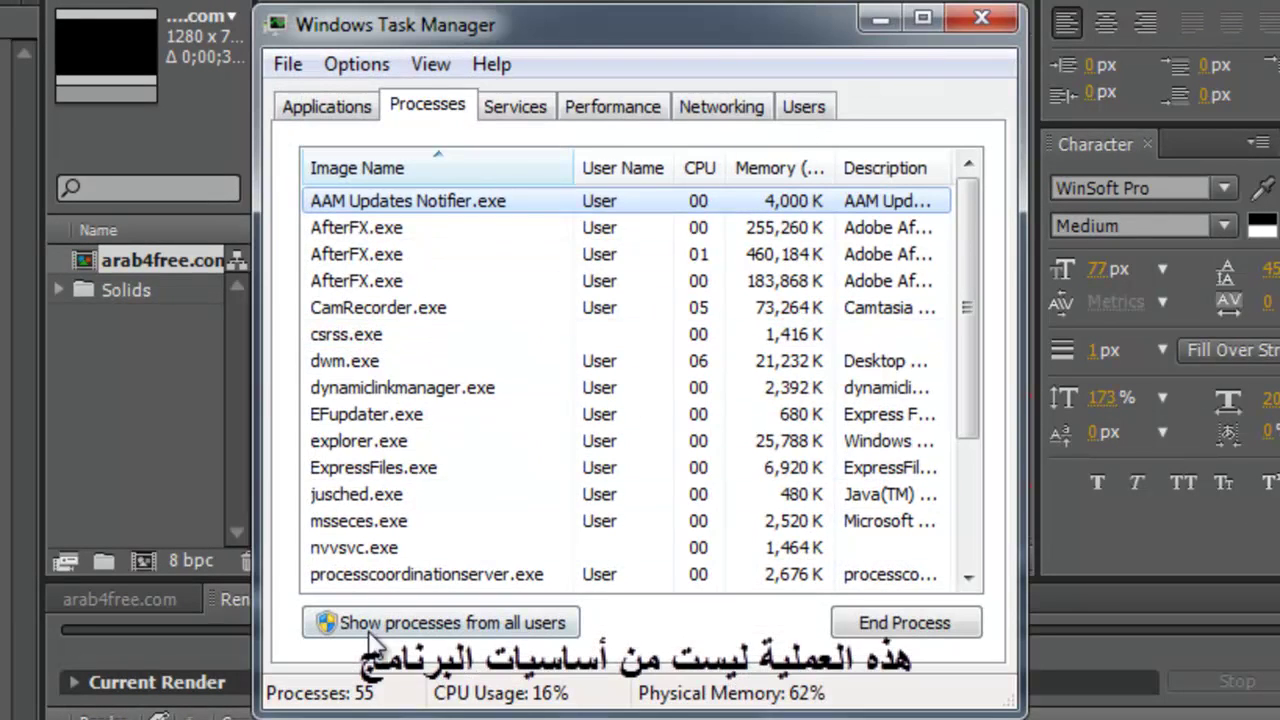
Check the Applications list, then inspect the three AfterFX.exe entries in the Processes list
{"action": "left_click", "coordinate": [320, 110]}
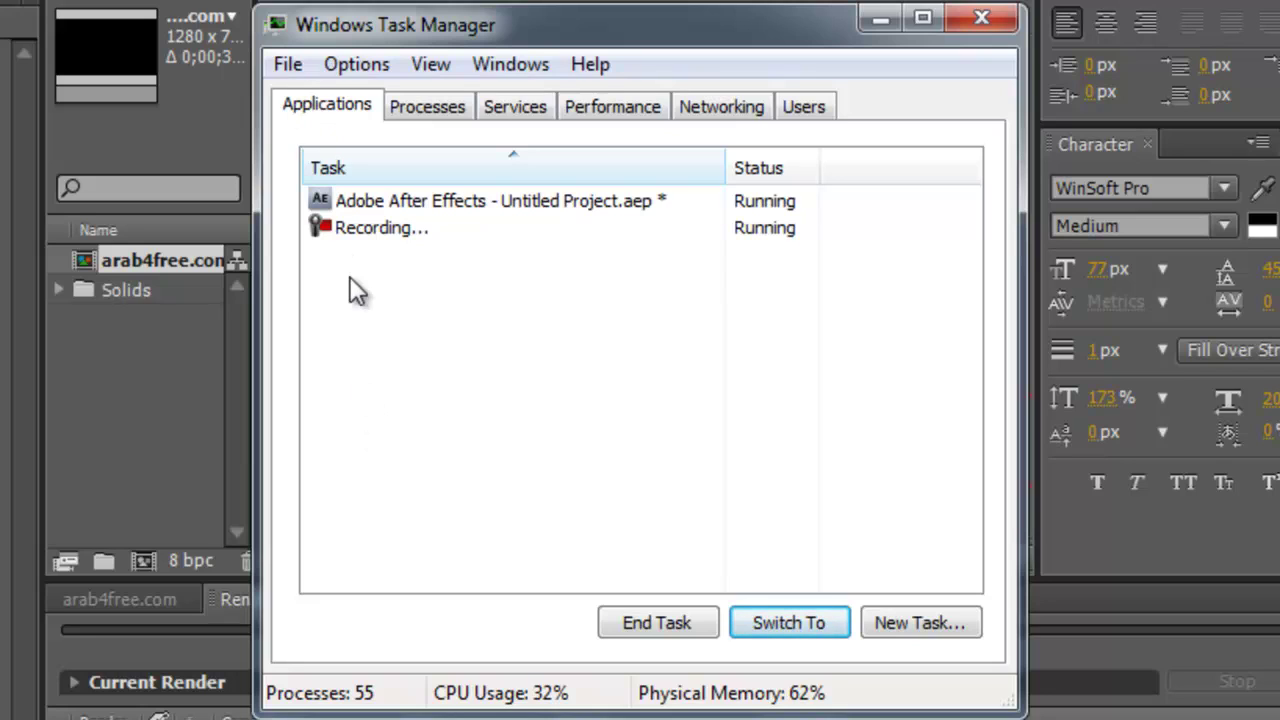
{"action": "left_click", "coordinate": [434, 110]}
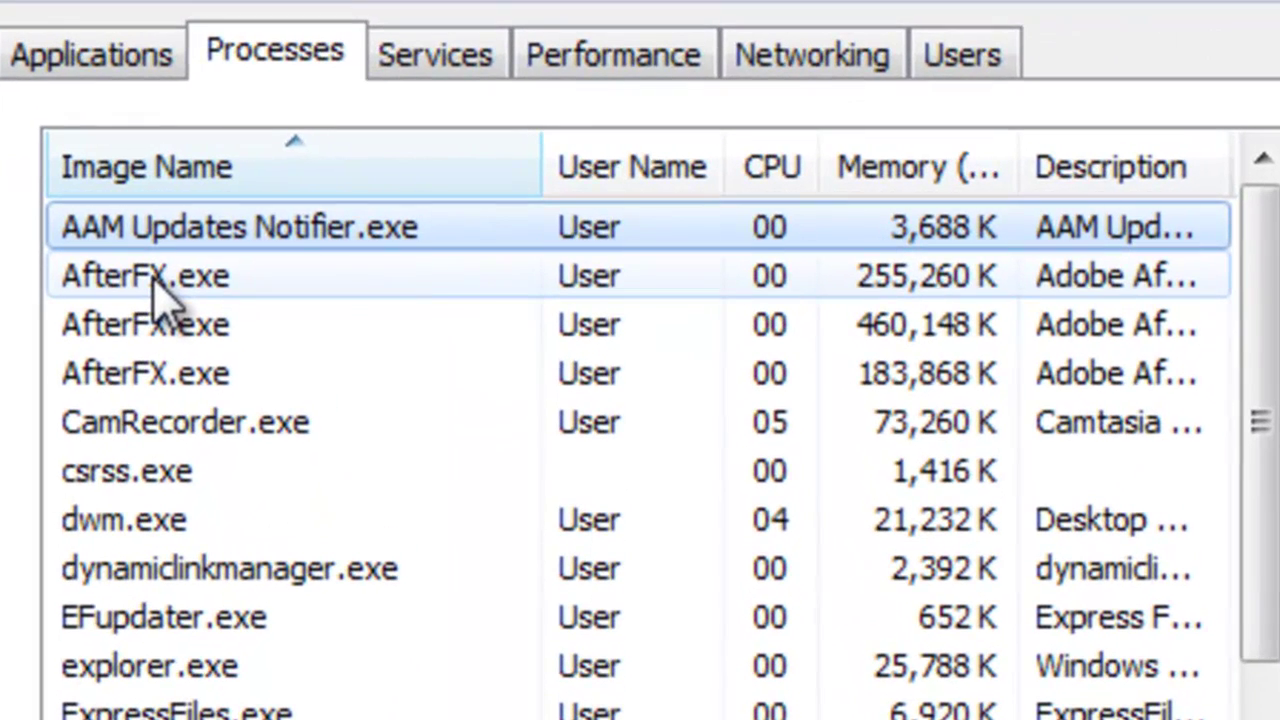
{"action": "left_click", "coordinate": [328, 232]}
{"action": "left_click", "coordinate": [148, 330]}
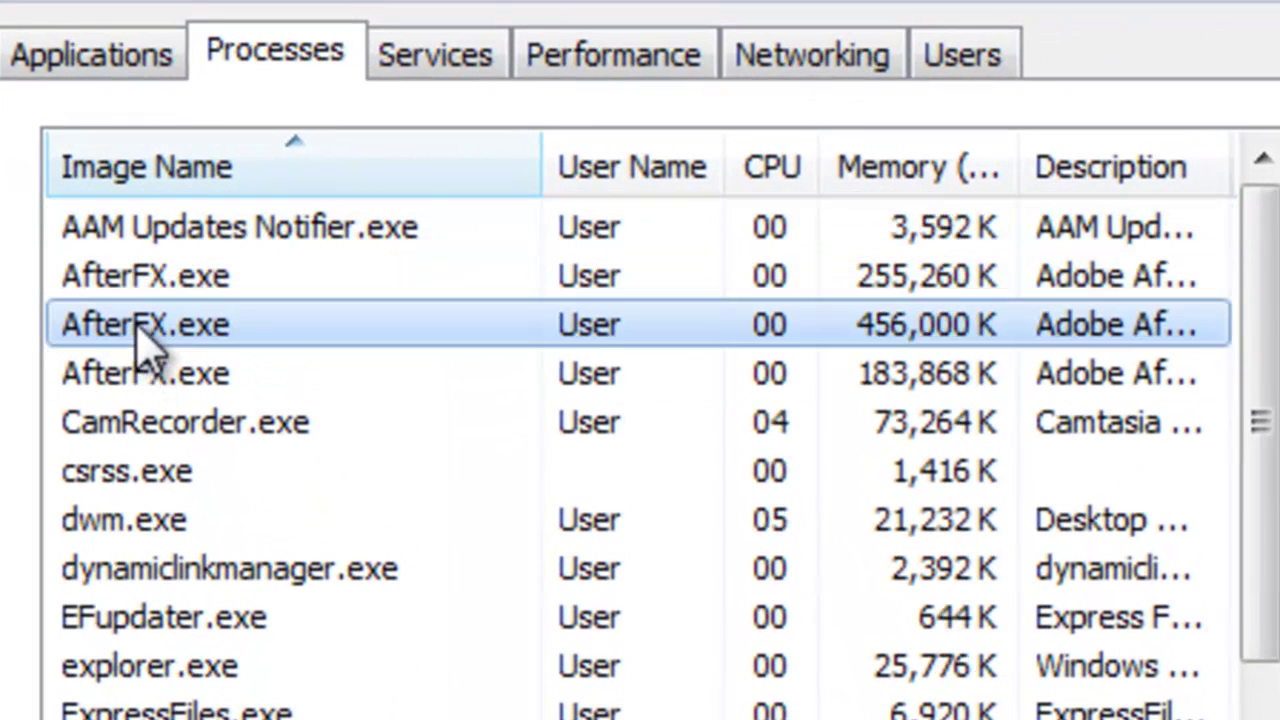
{"action": "left_click", "coordinate": [152, 380]}
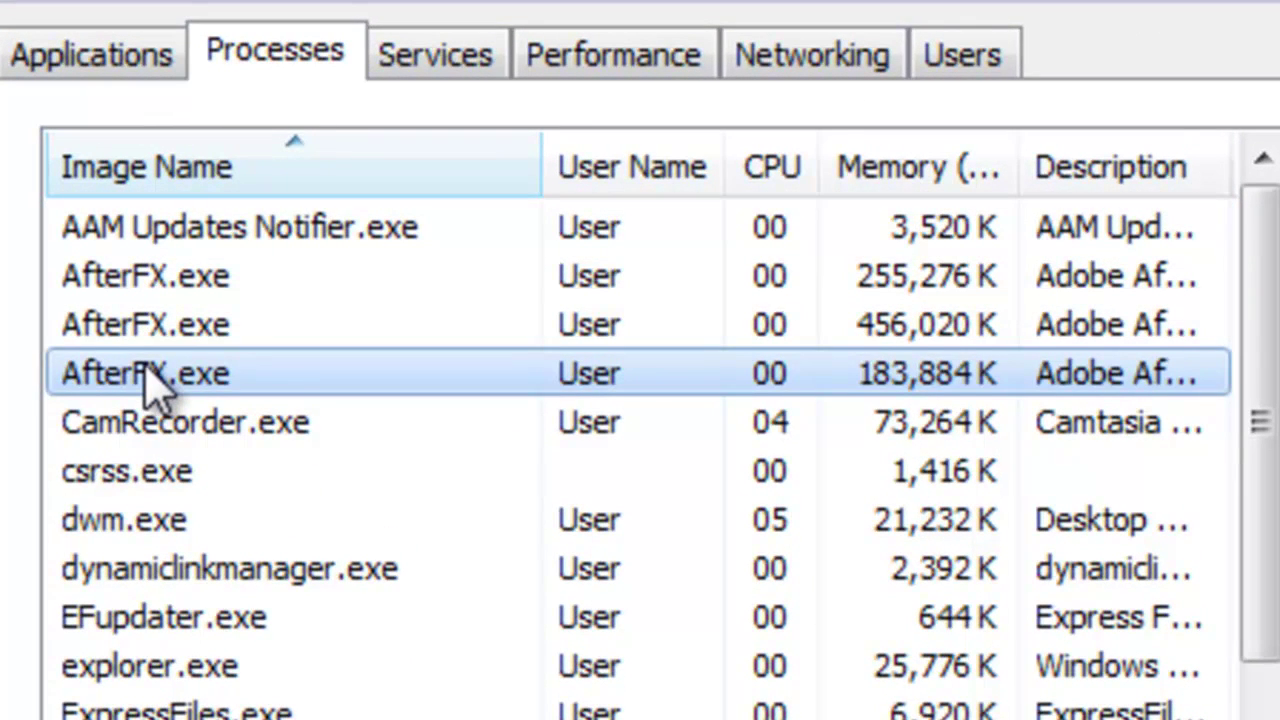
{"action": "left_click", "coordinate": [150, 278]}
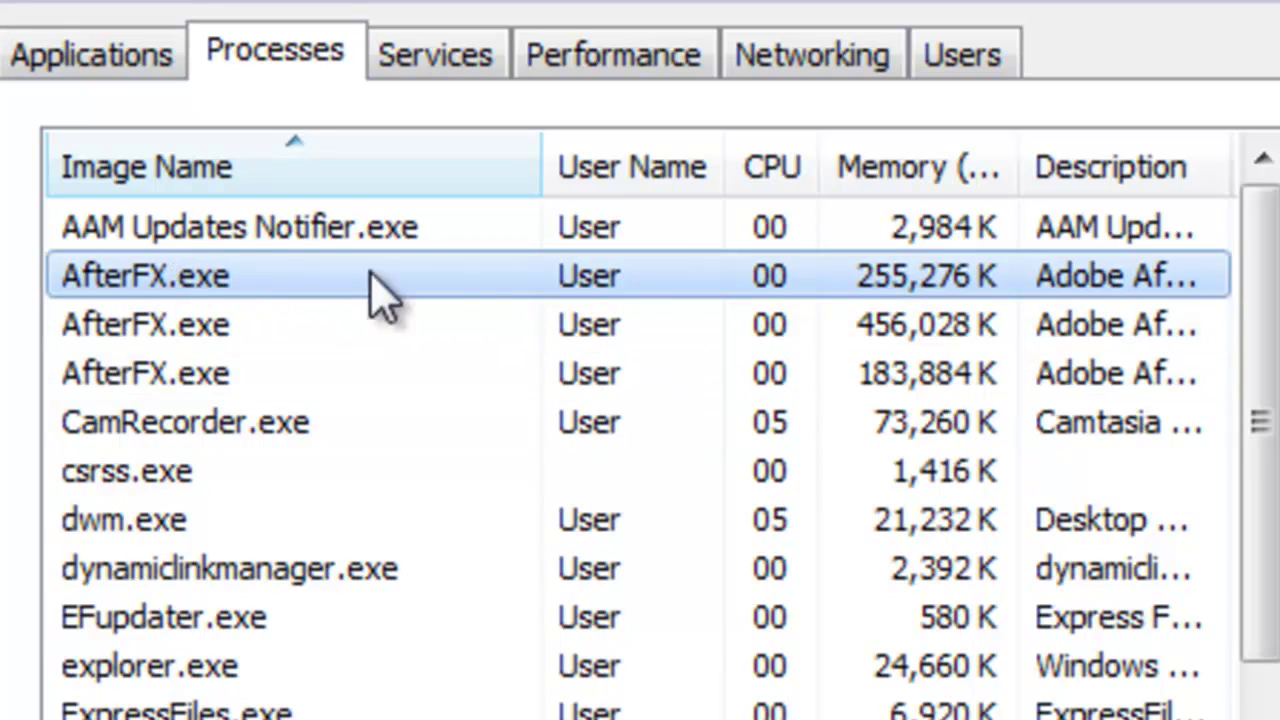
Set the first AfterFX.exe process to High priority and confirm the change
{"action": "right_click", "coordinate": [181, 292]}
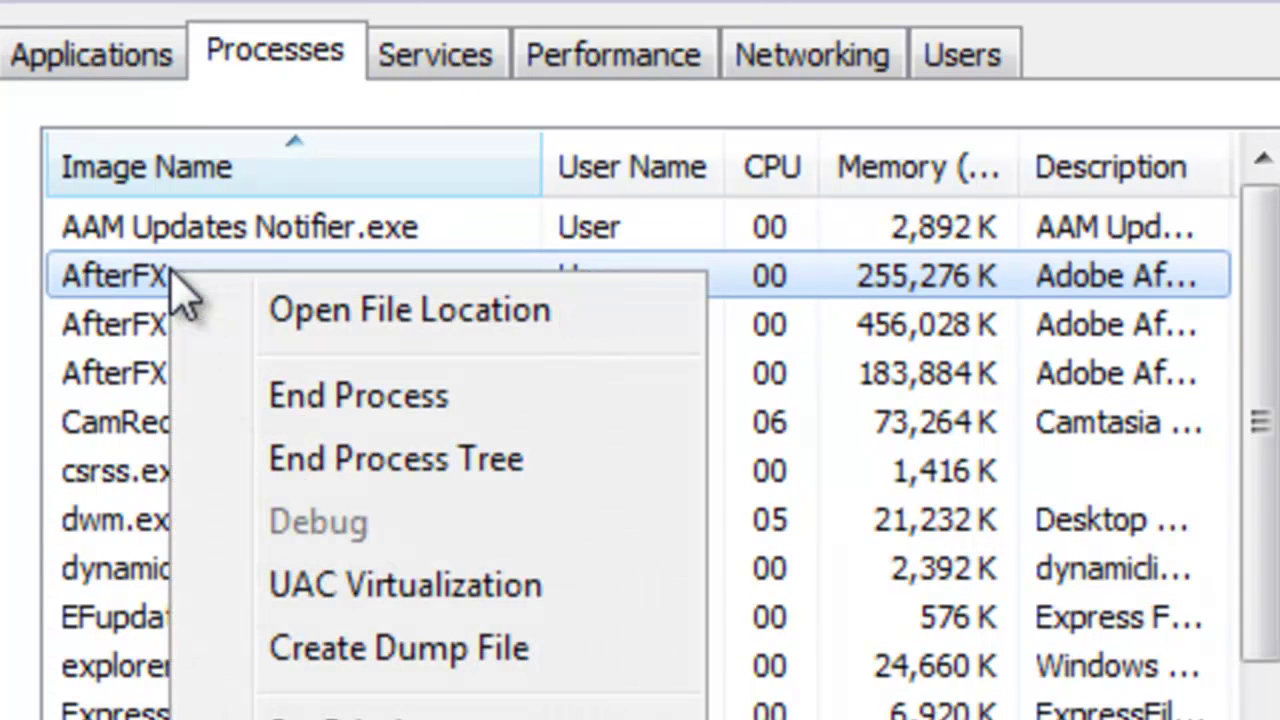
{"action": "left_click", "coordinate": [110, 277]}
{"action": "right_click", "coordinate": [190, 290]}
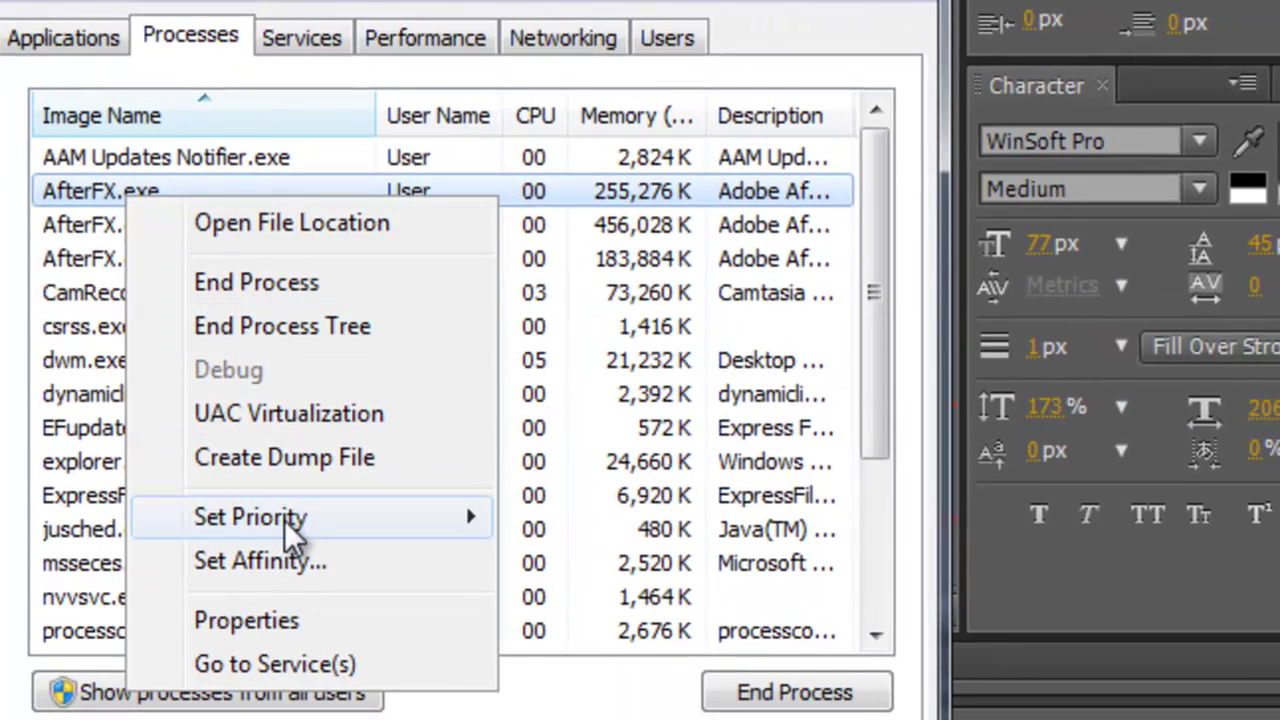
{"action": "mouse_move", "coordinate": [295, 535]}
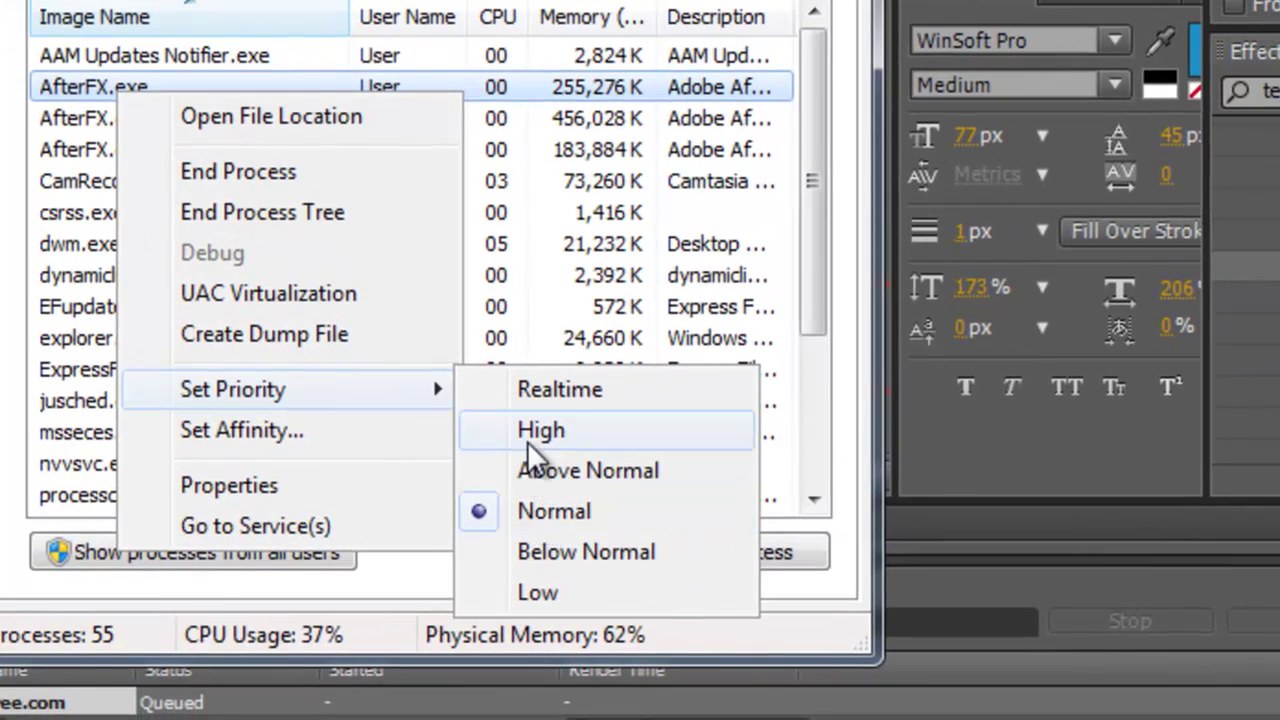
{"action": "left_click", "coordinate": [536, 432]}
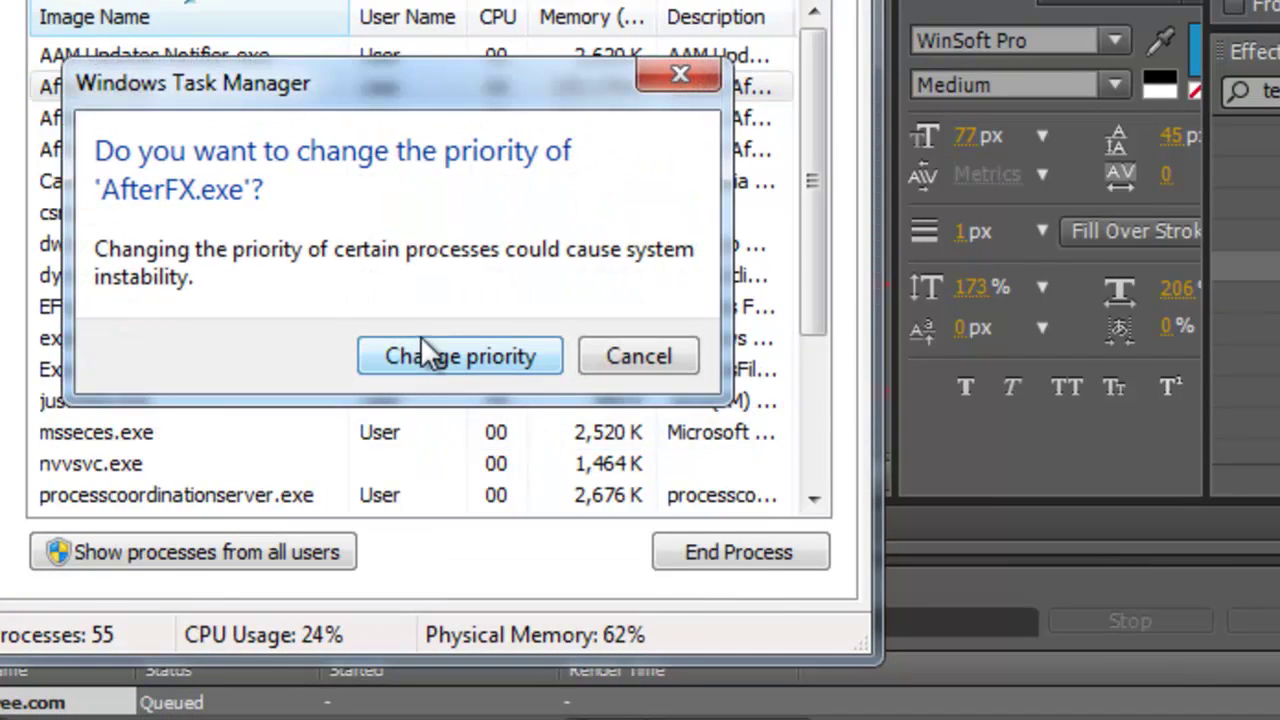
{"action": "left_click", "coordinate": [475, 352]}
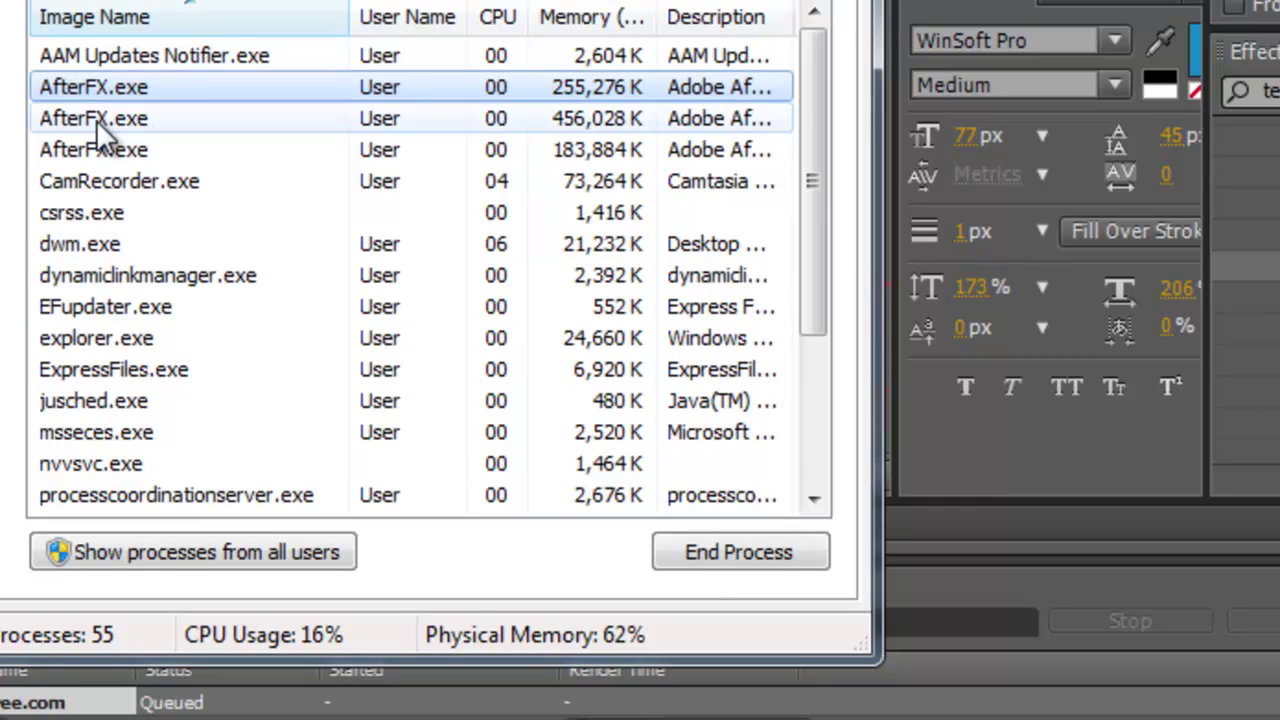
Raise the second and third AfterFX.exe processes to High priority, confirming each change
{"action": "left_click", "coordinate": [96, 119]}
{"action": "right_click", "coordinate": [117, 122]}
{"action": "mouse_move", "coordinate": [337, 425]}
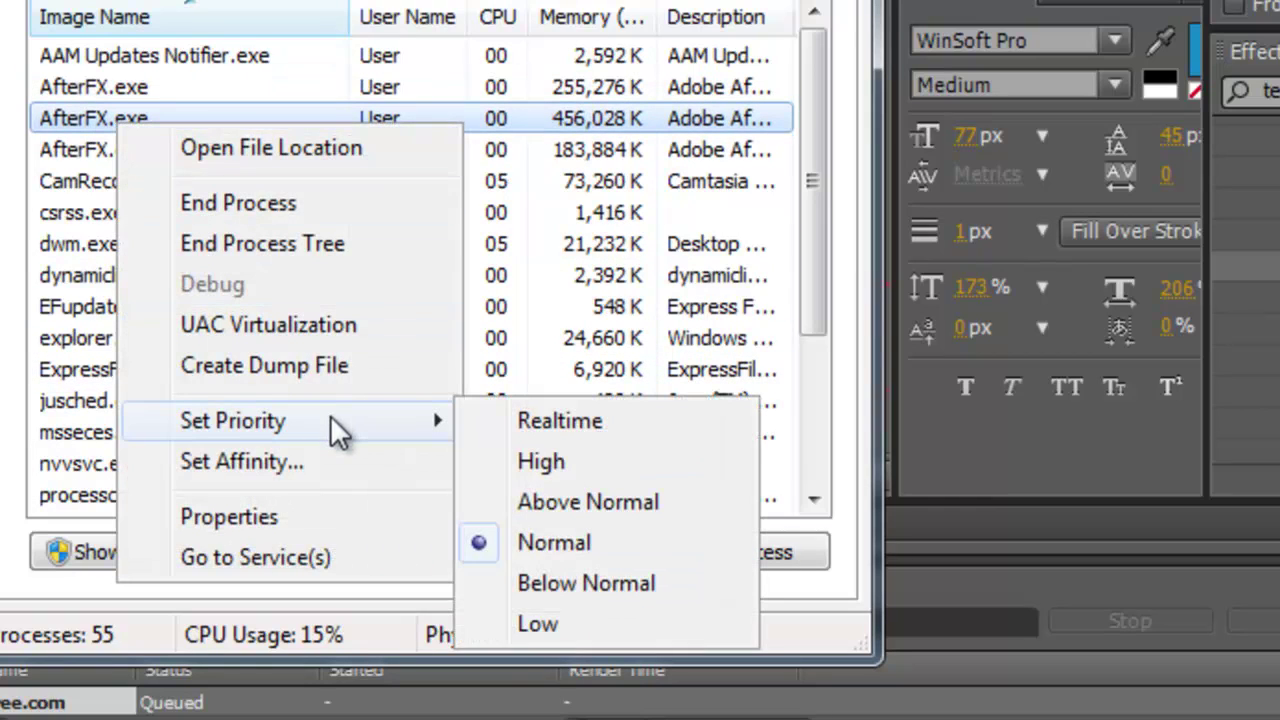
{"action": "left_click", "coordinate": [522, 465]}
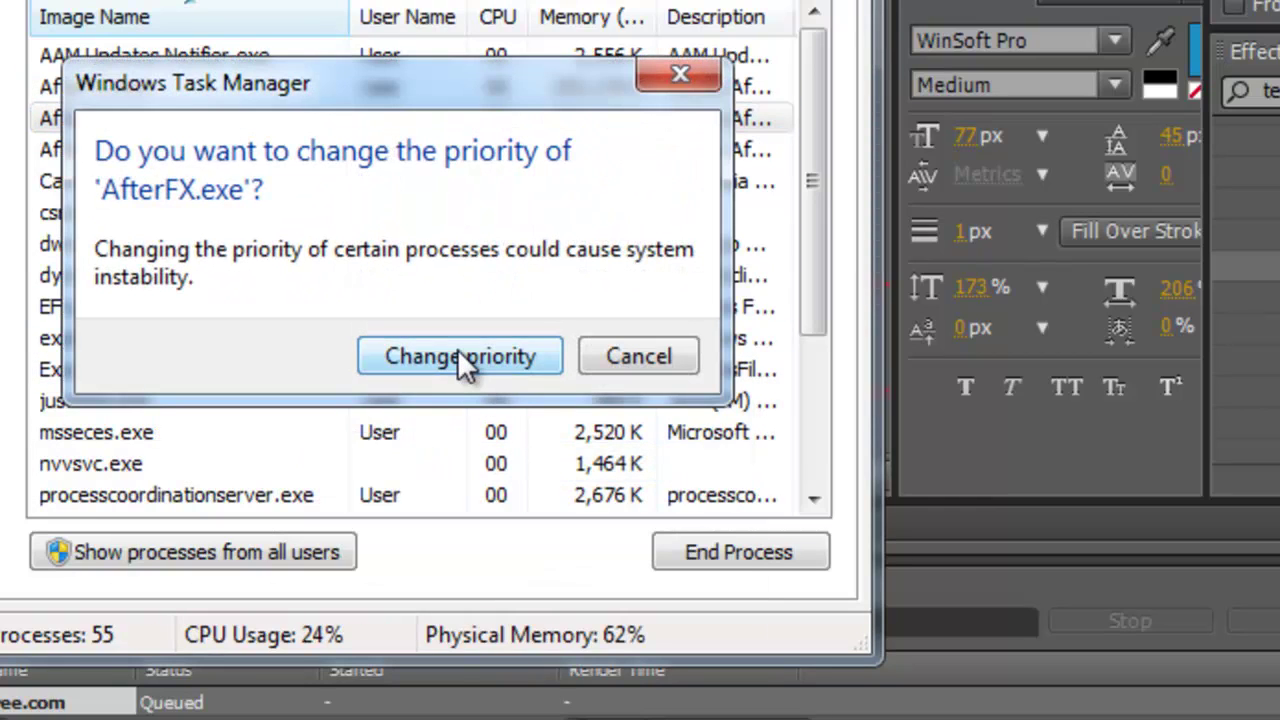
{"action": "left_click", "coordinate": [457, 350]}
{"action": "left_click", "coordinate": [140, 151]}
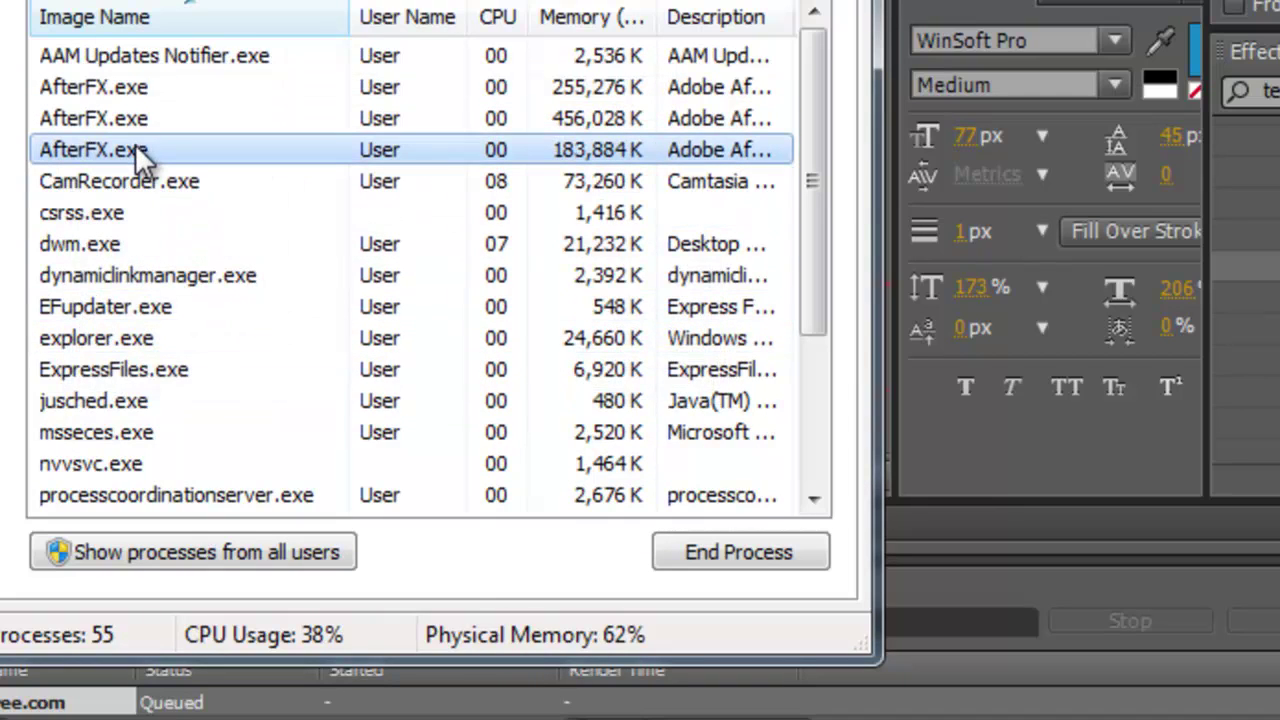
{"action": "right_click", "coordinate": [138, 150]}
{"action": "mouse_move", "coordinate": [345, 444]}
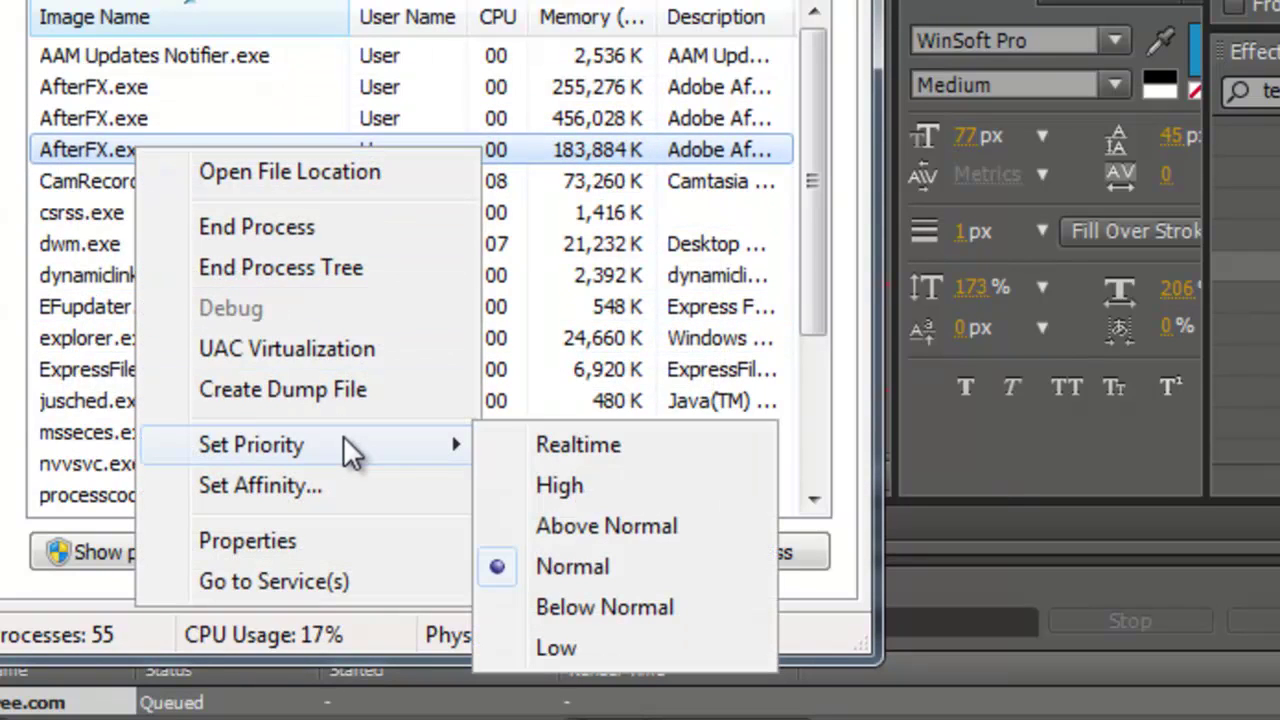
{"action": "left_click", "coordinate": [560, 486]}
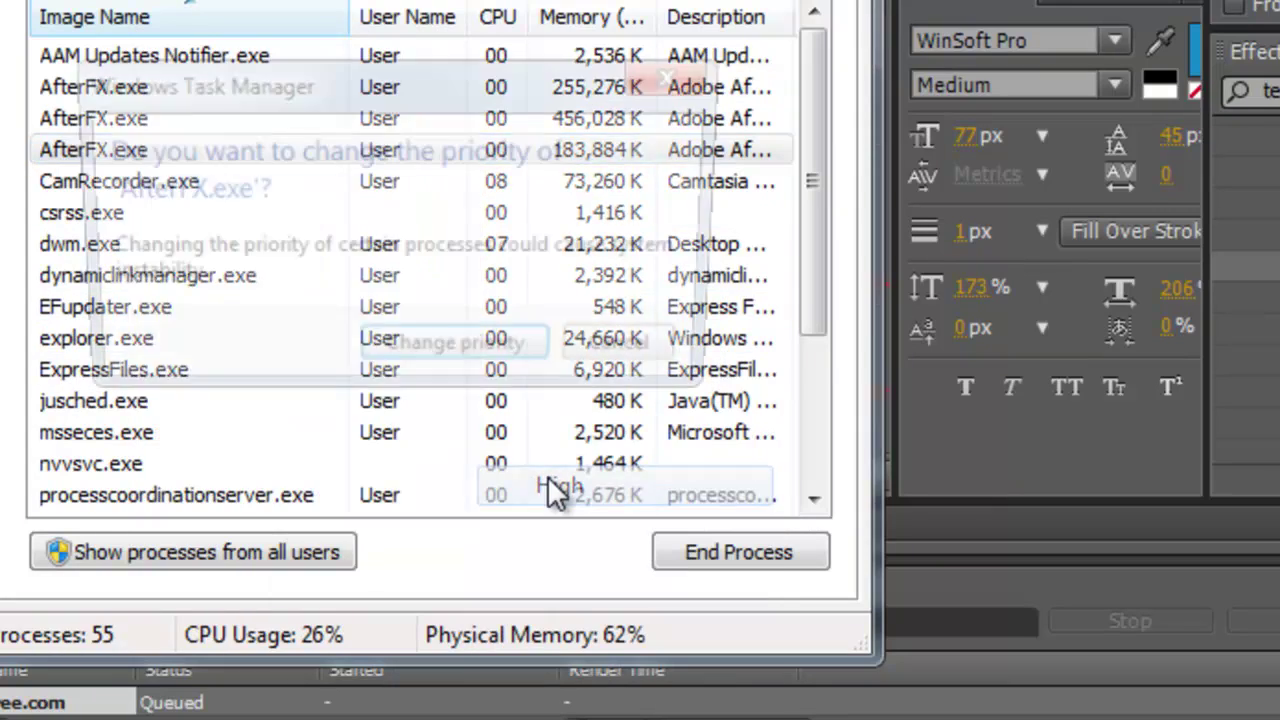
{"action": "left_click", "coordinate": [397, 346]}
Recheck the 255,276 K AfterFX.exe process, leaving it at High priority
{"action": "left_click", "coordinate": [131, 86]}
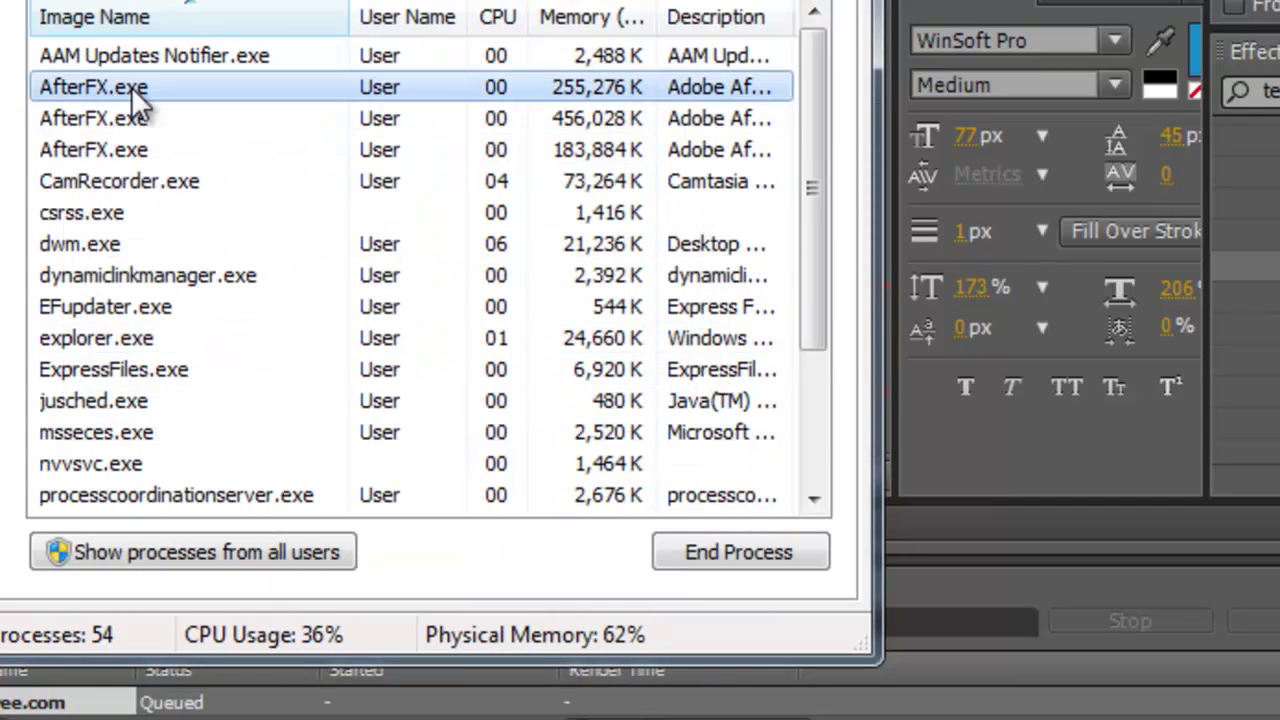
{"action": "right_click", "coordinate": [130, 85]}
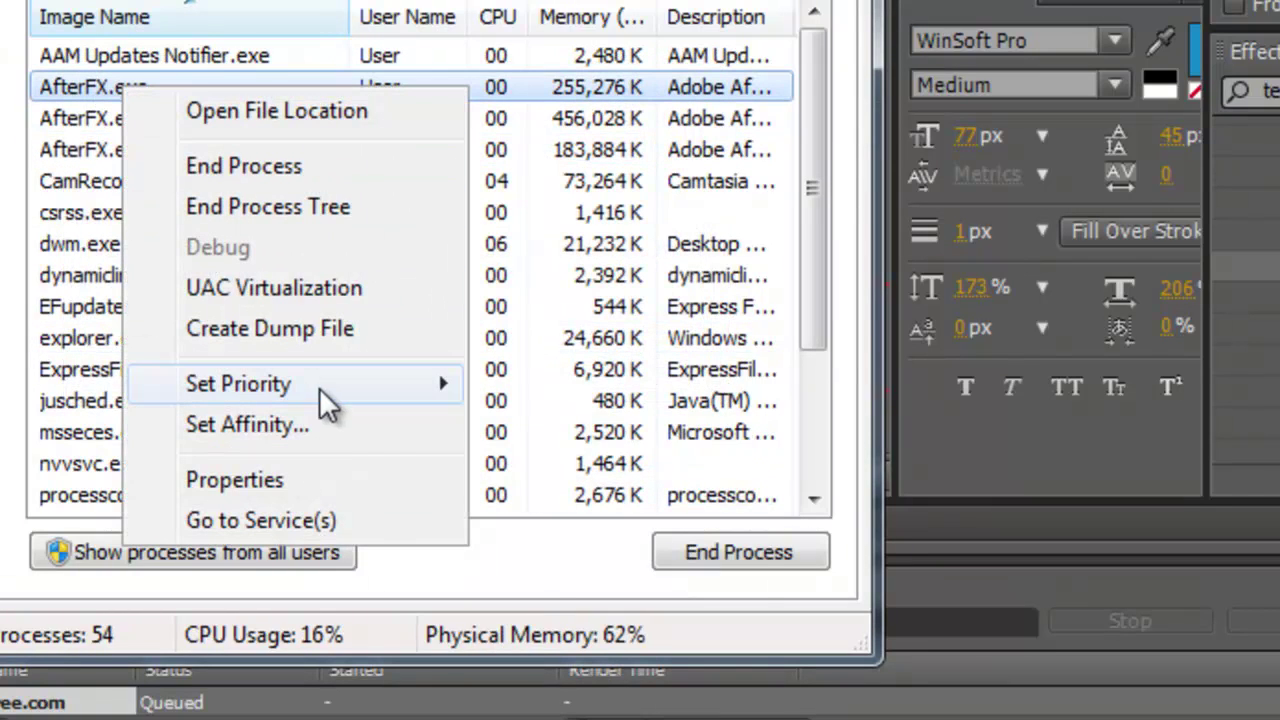
{"action": "mouse_move", "coordinate": [319, 387]}
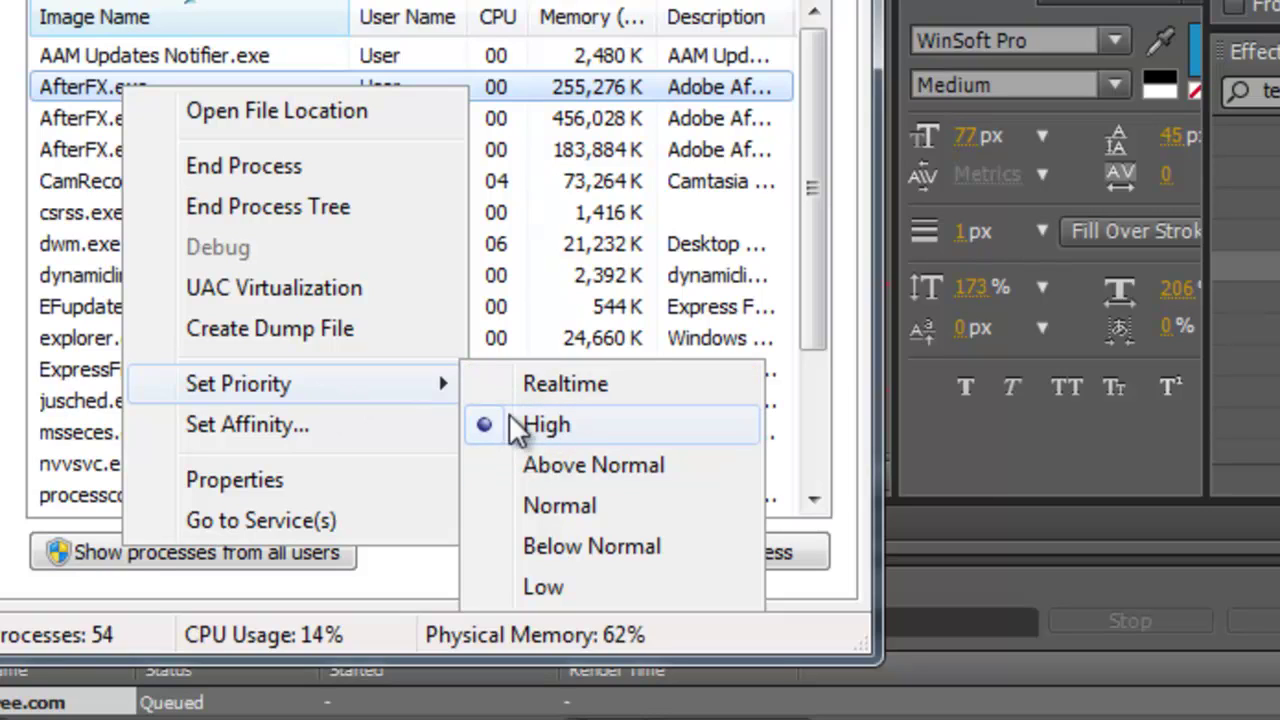
{"action": "left_click", "coordinate": [536, 4]}
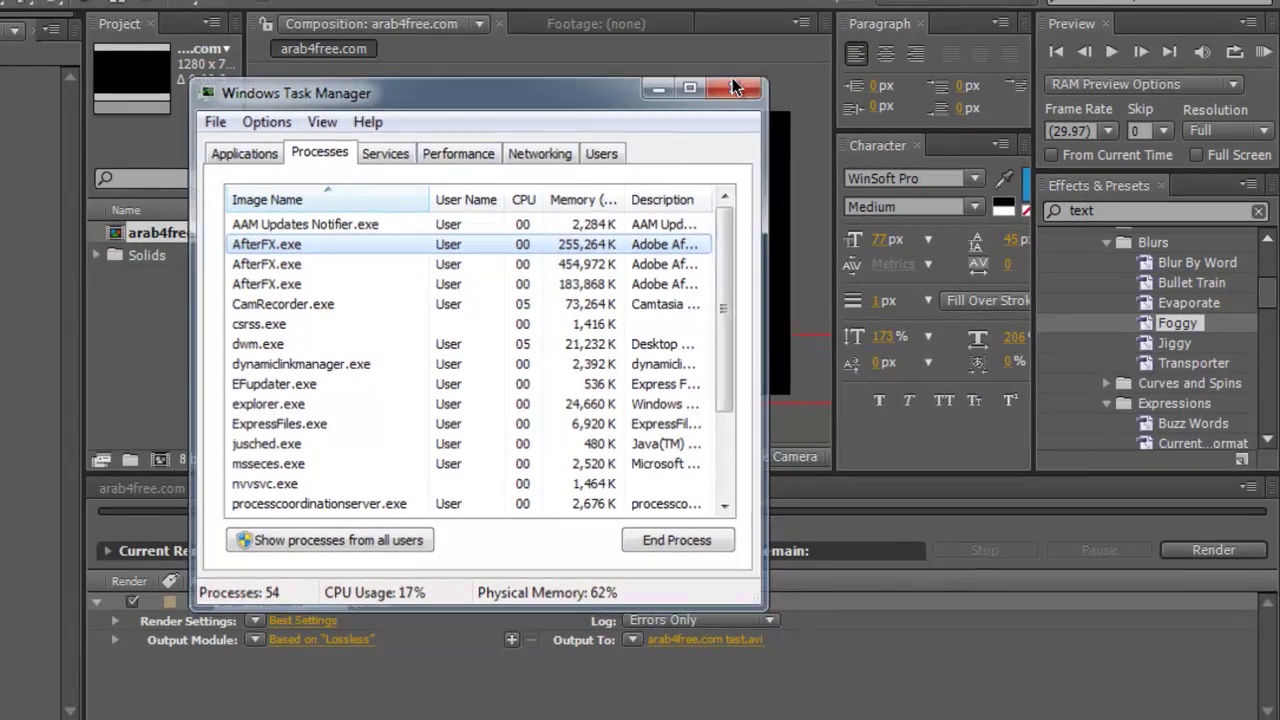
Close Task Manager and render arab4free.com, with Task Manager reopened and moved aside during rendering
{"action": "left_click", "coordinate": [732, 86]}
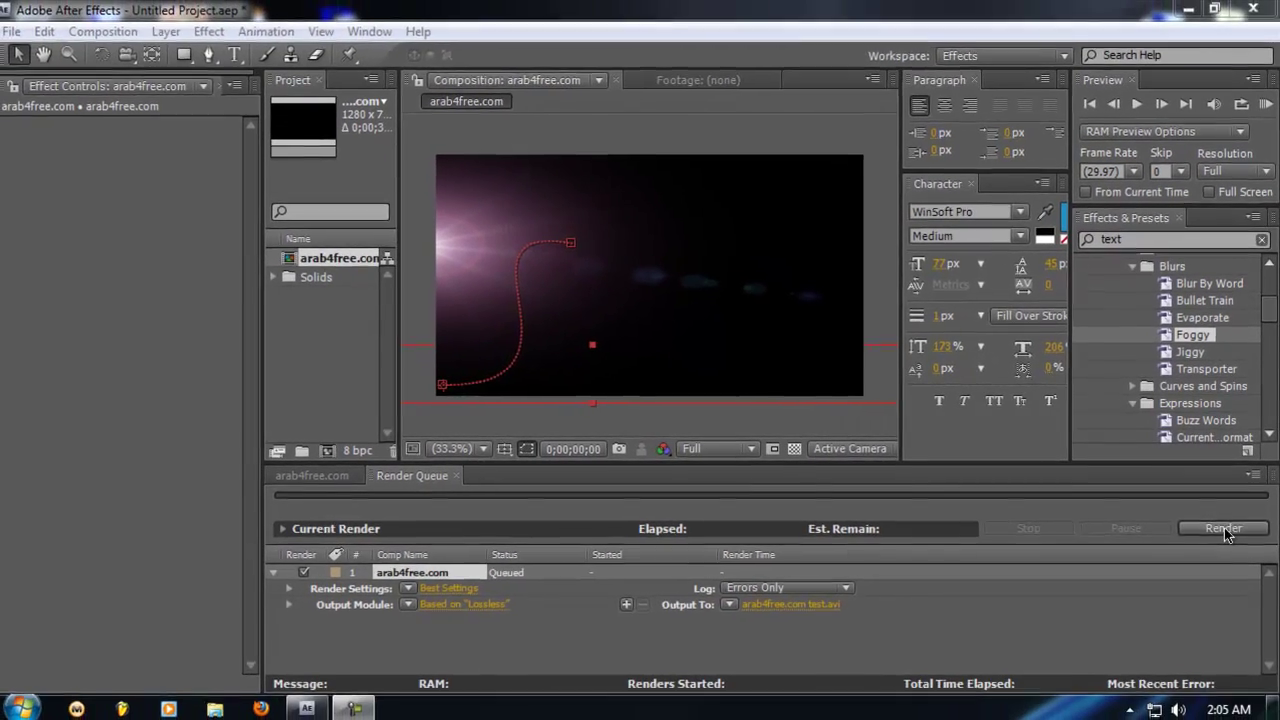
{"action": "left_click", "coordinate": [1215, 558]}
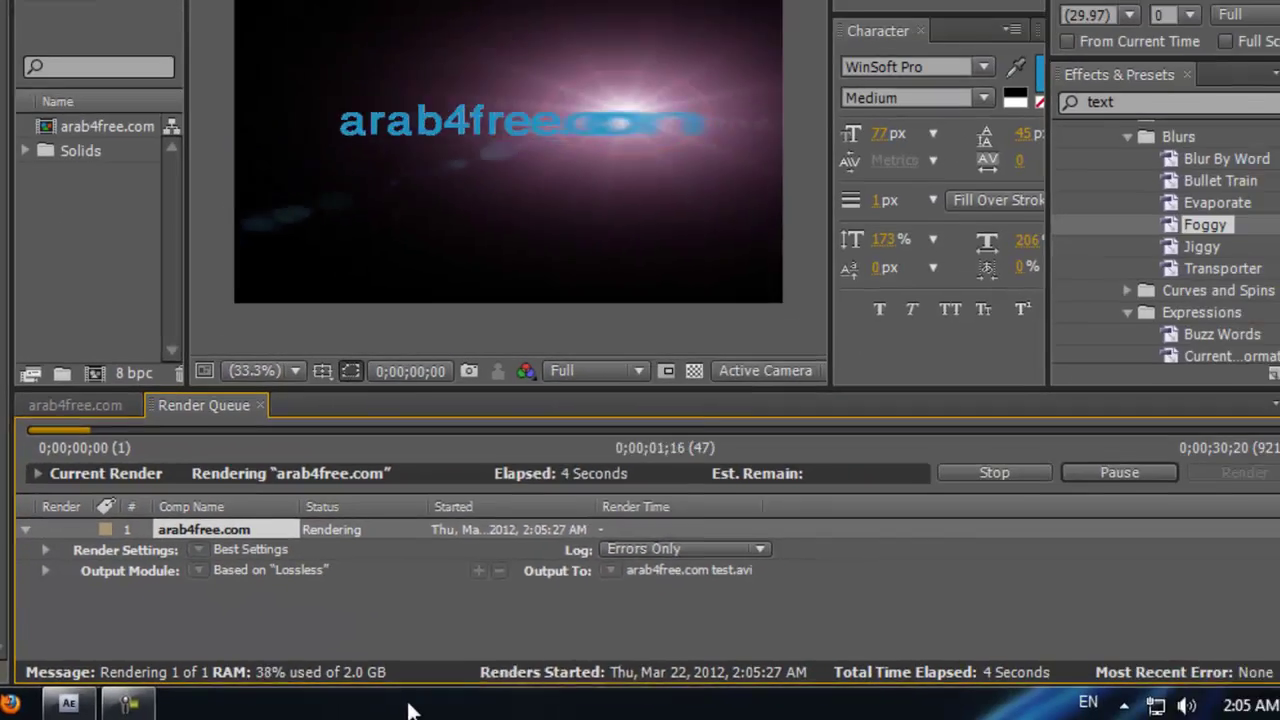
{"action": "right_click", "coordinate": [585, 705]}
{"action": "left_click", "coordinate": [470, 619]}
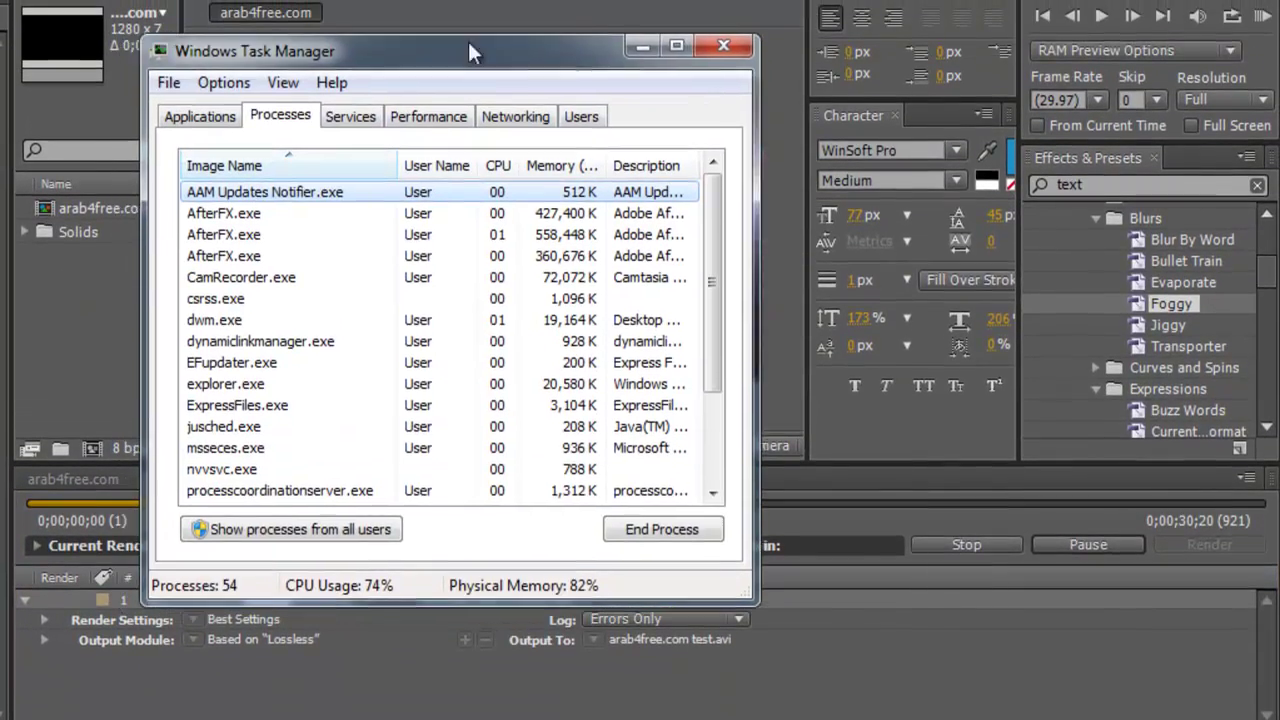
{"action": "left_click_drag", "start_coordinate": [470, 52], "coordinate": [864, 0]}
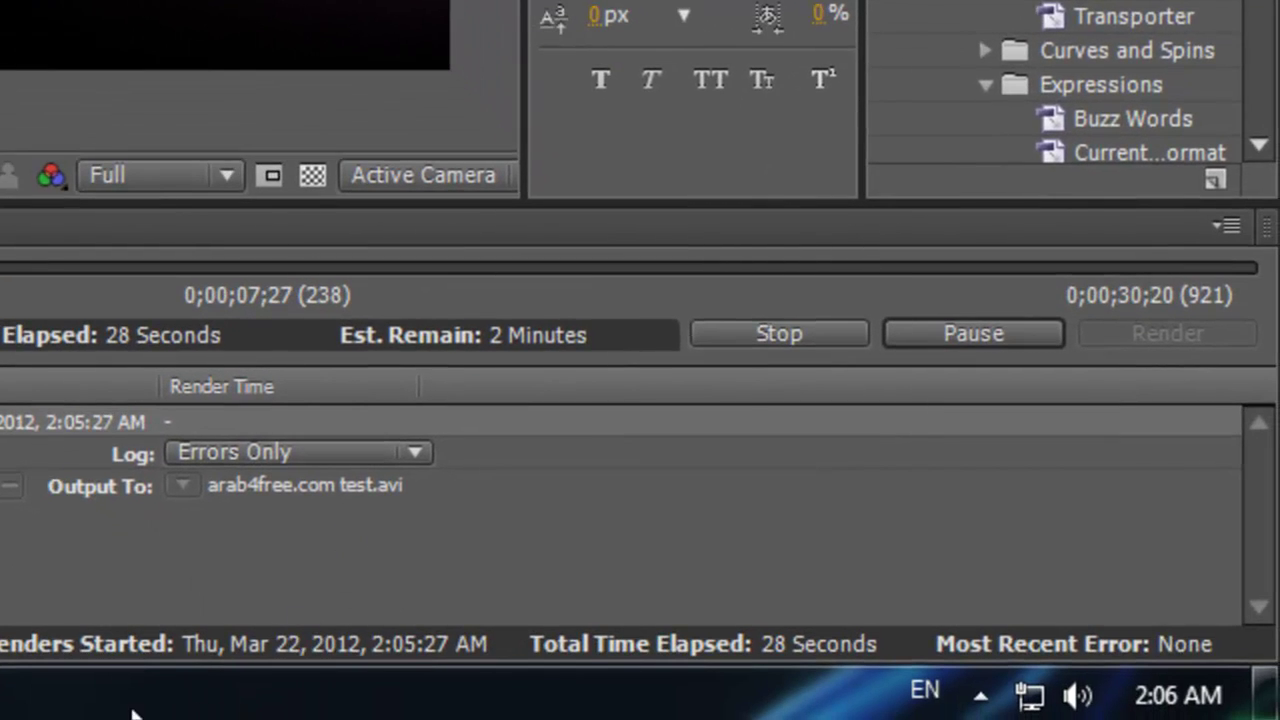
{"action": "right_click", "coordinate": [133, 712]}
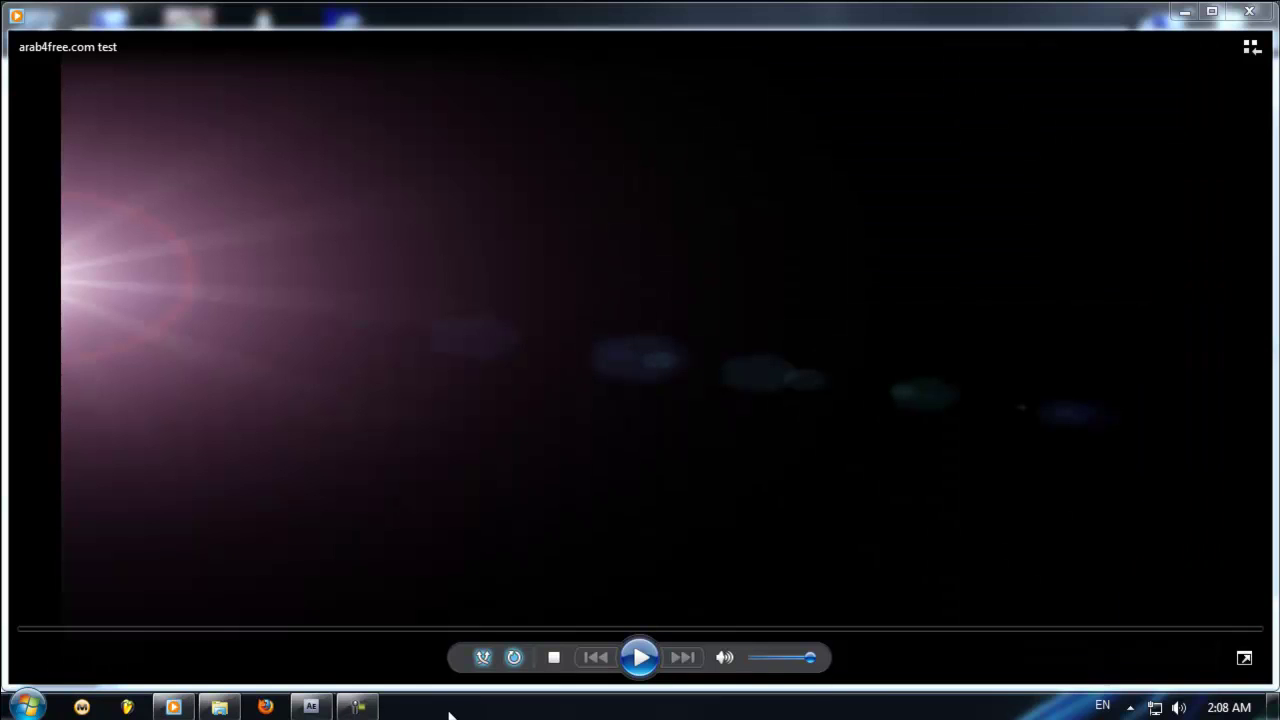
In Task Manager, set the AfterFX.exe process back to Normal priority
{"action": "right_click", "coordinate": [449, 713]}
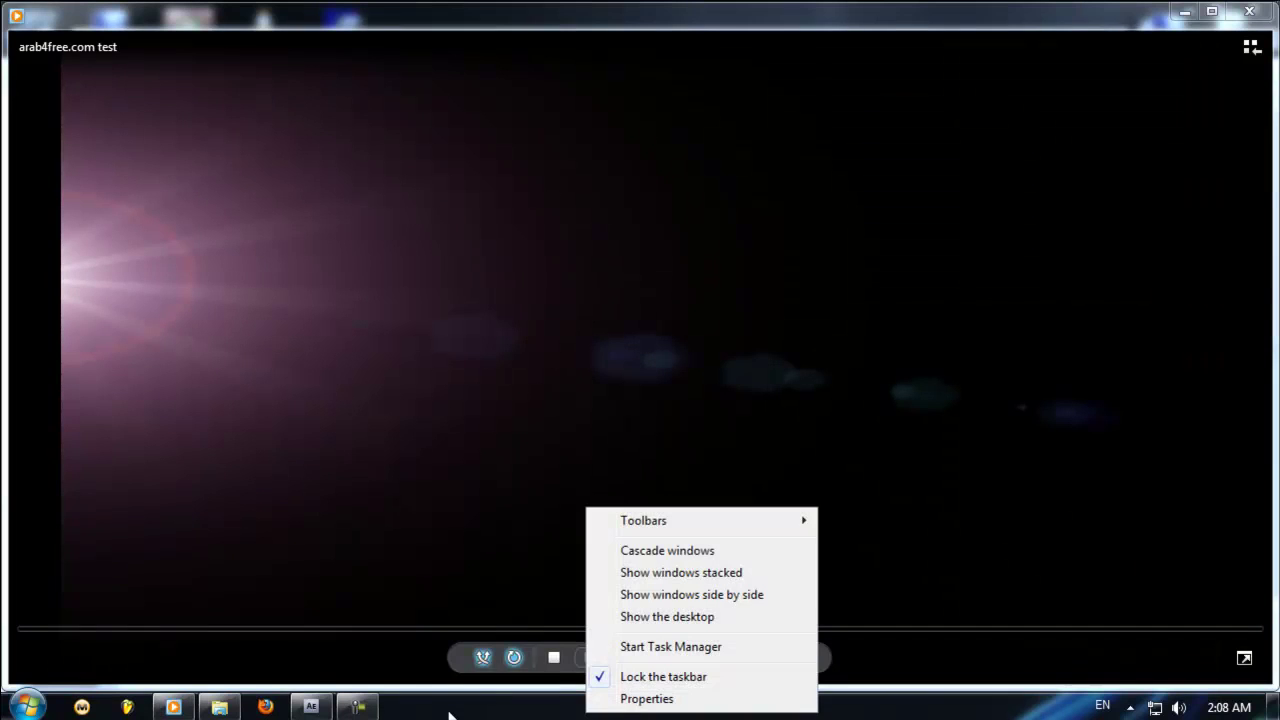
{"action": "key", "text": "Return"}
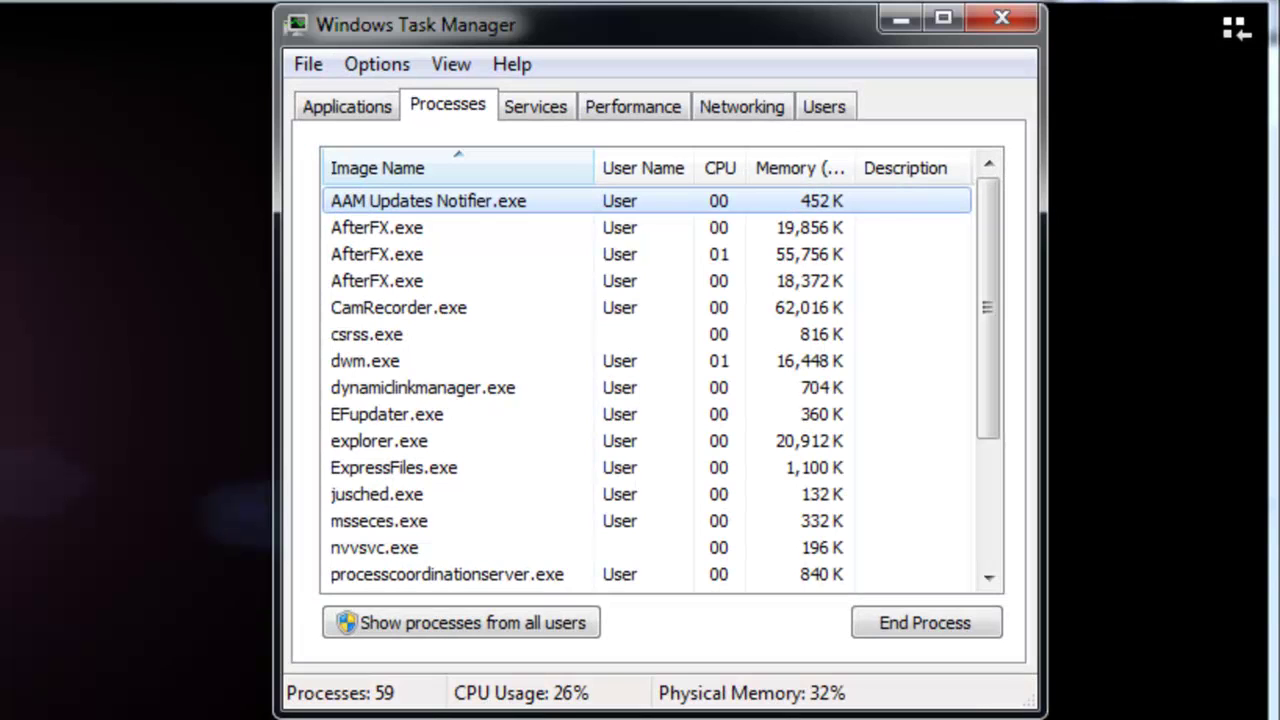
{"action": "left_click", "coordinate": [377, 227]}
{"action": "right_click", "coordinate": [413, 232]}
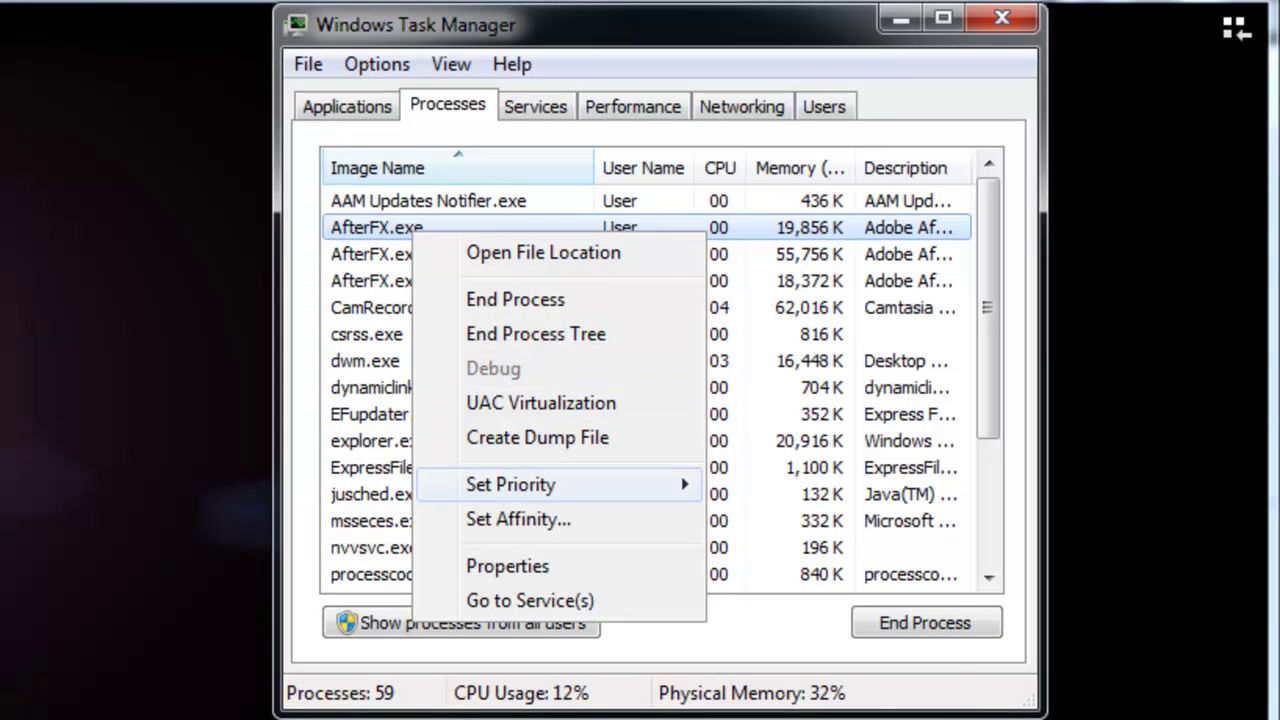
{"action": "mouse_move", "coordinate": [575, 484]}
{"action": "left_click", "coordinate": [783, 588]}
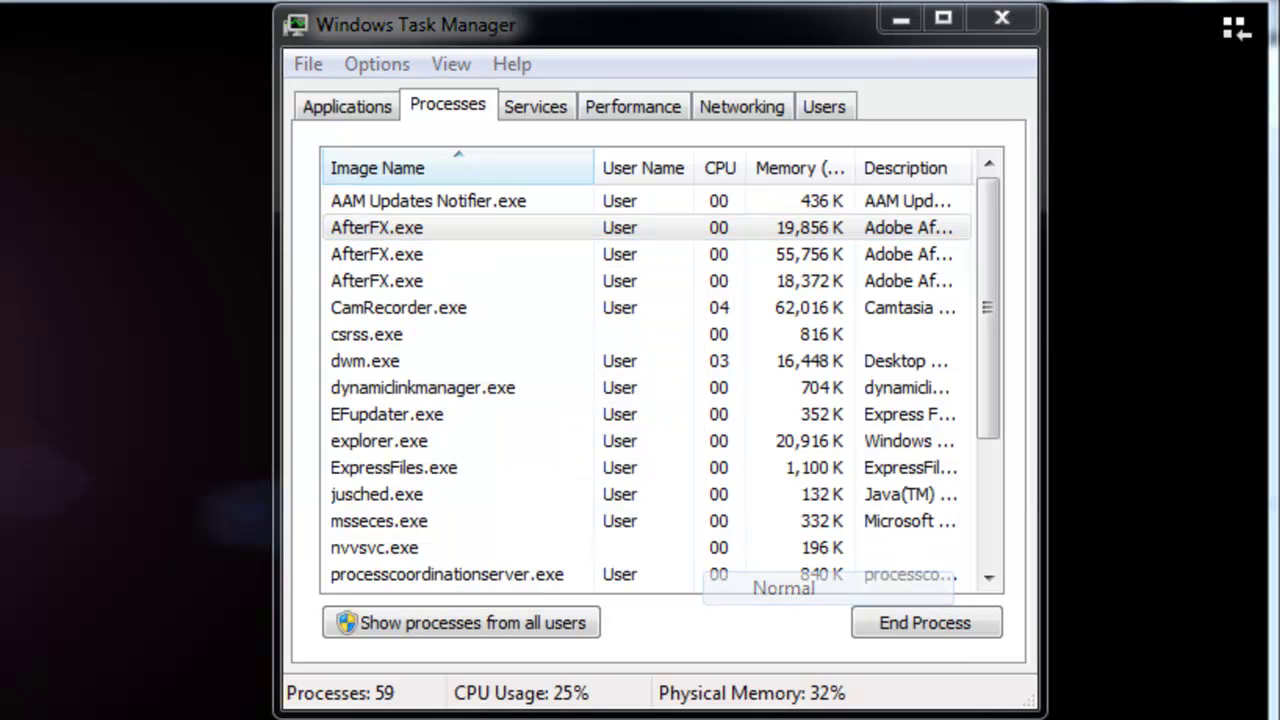
{"action": "left_click", "coordinate": [322, 553]}
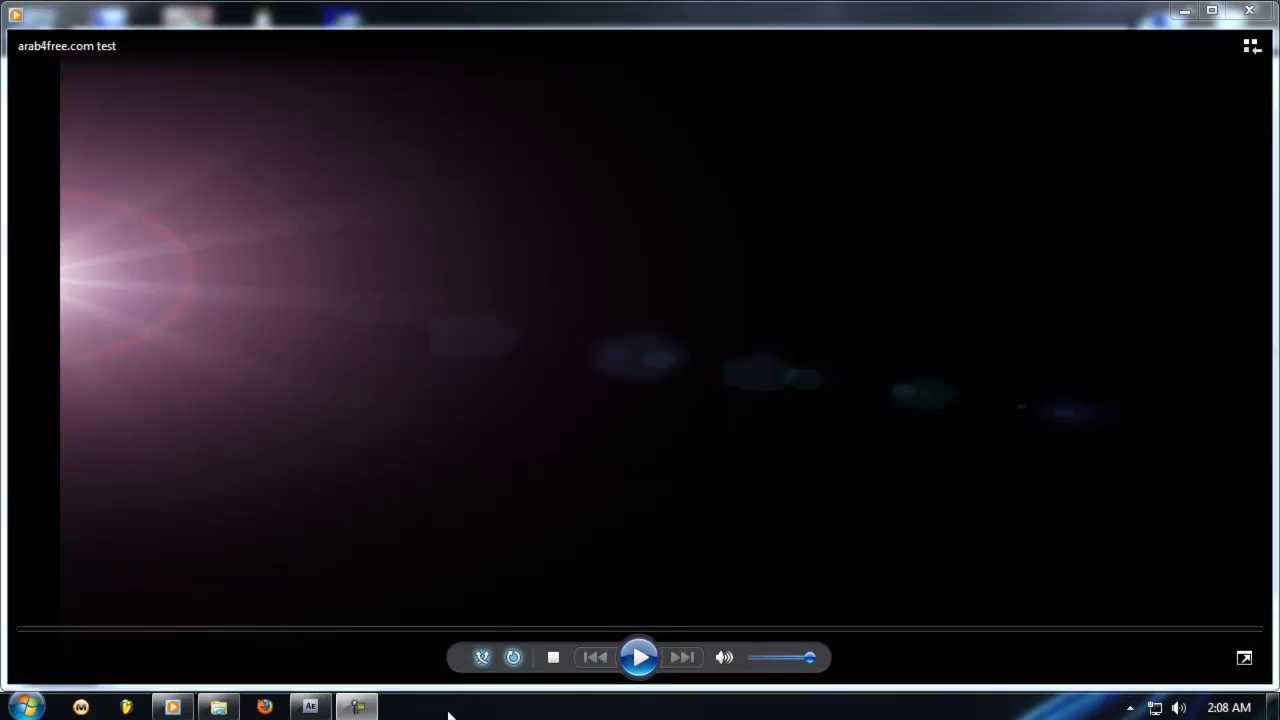
Play the arab4free.com test video full screen, pause it, close the player, and return to After Effects
{"action": "key", "text": "shift+F10"}
{"action": "key", "text": "Down"}
{"action": "key", "text": "Down"}
{"action": "key", "text": "Return"}
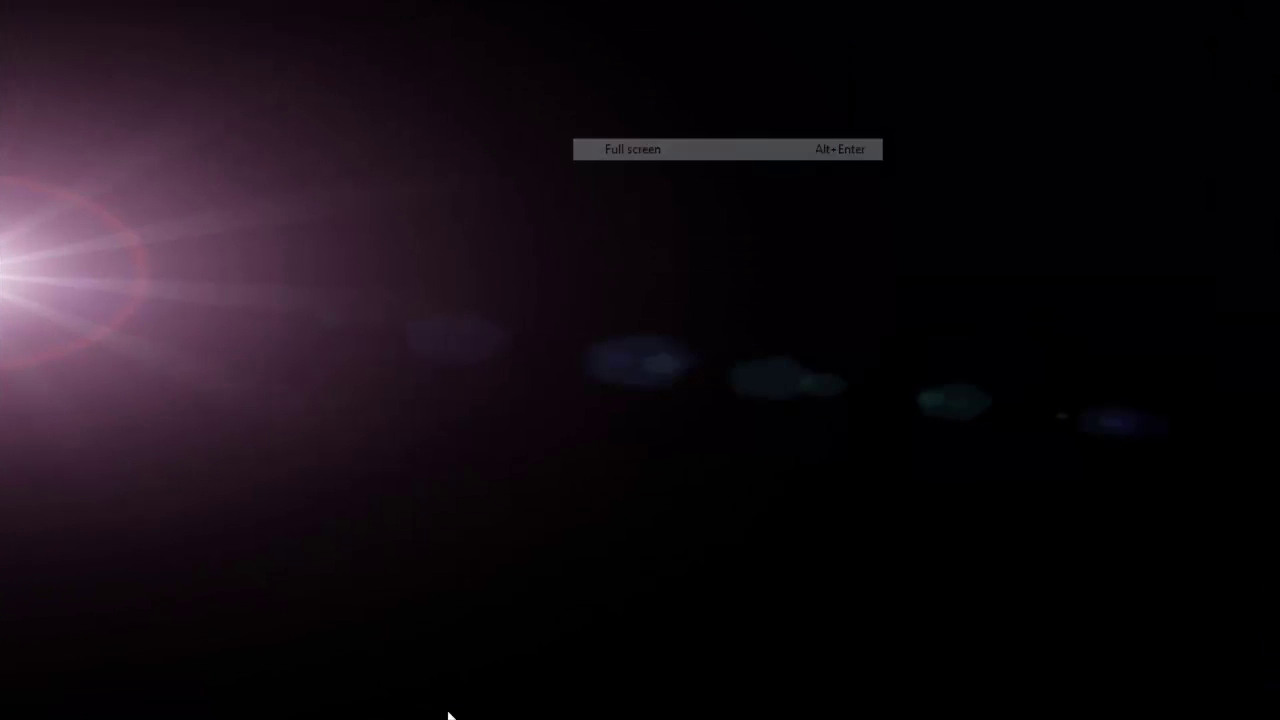
{"action": "key", "text": "ctrl+p"}
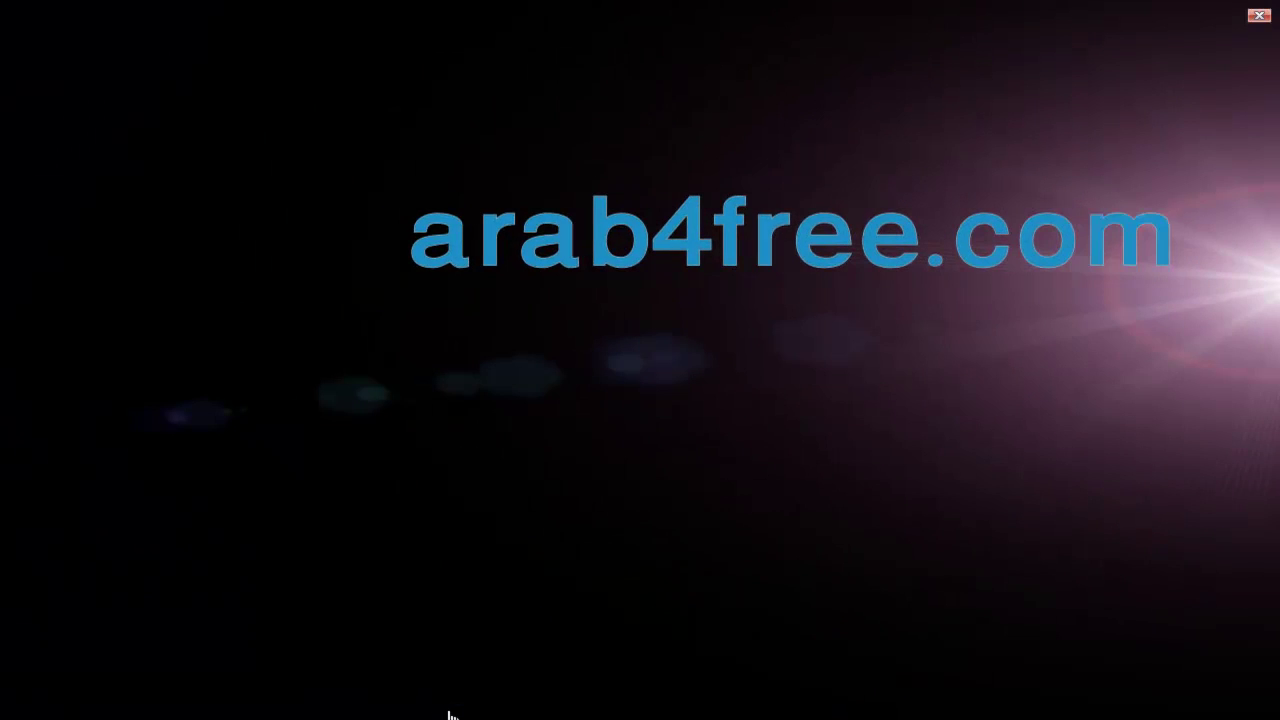
{"action": "mouse_move", "coordinate": [449, 715]}
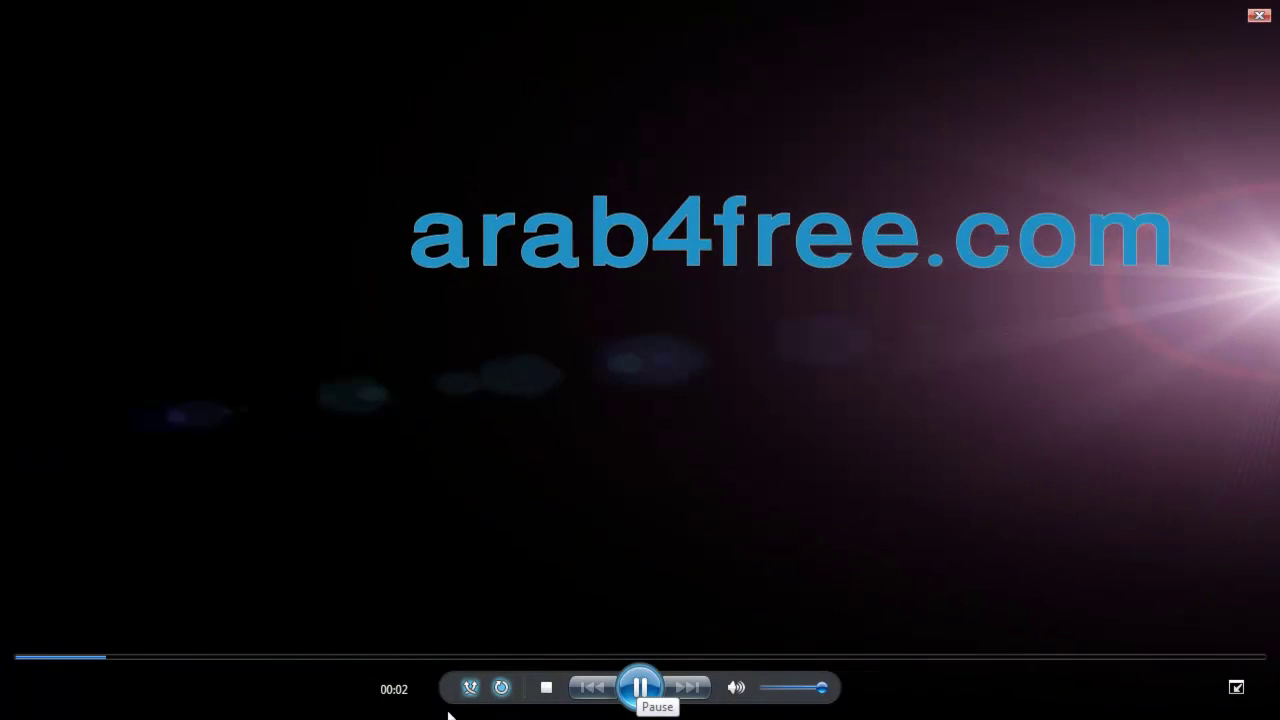
{"action": "key", "text": "space"}
{"action": "key", "text": "alt+F4"}
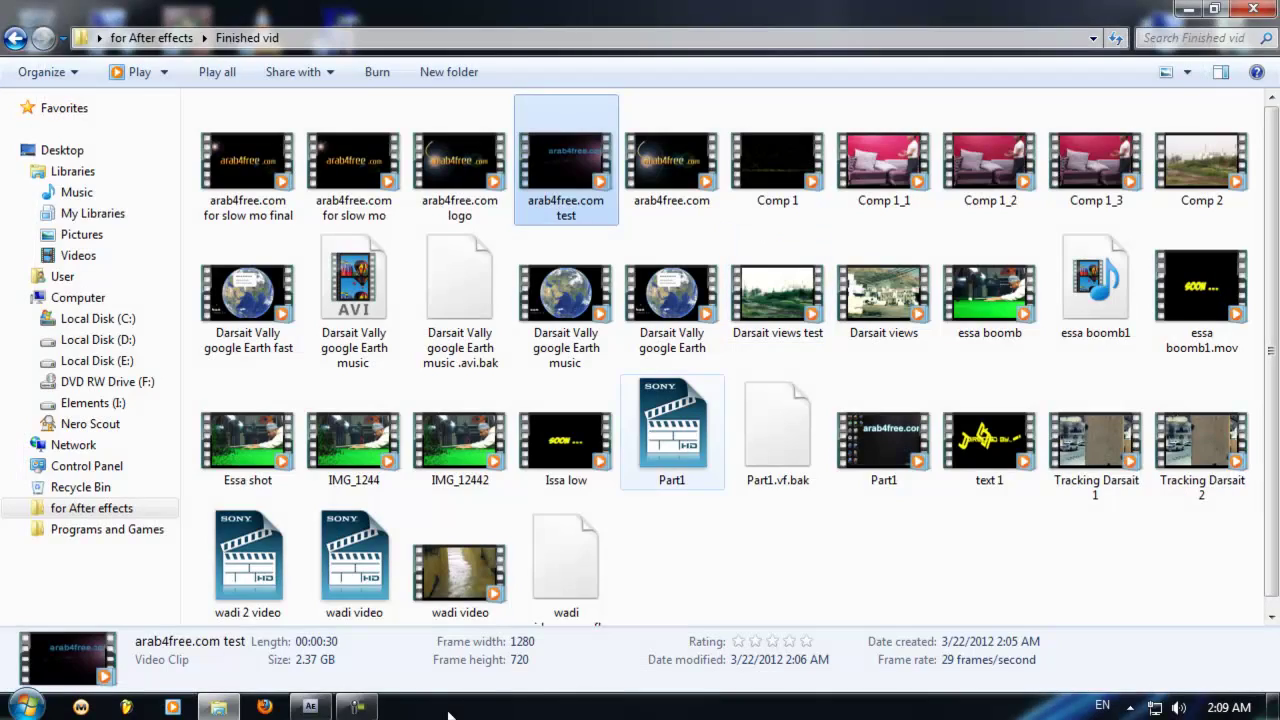
{"action": "key", "text": "alt+Tab"}
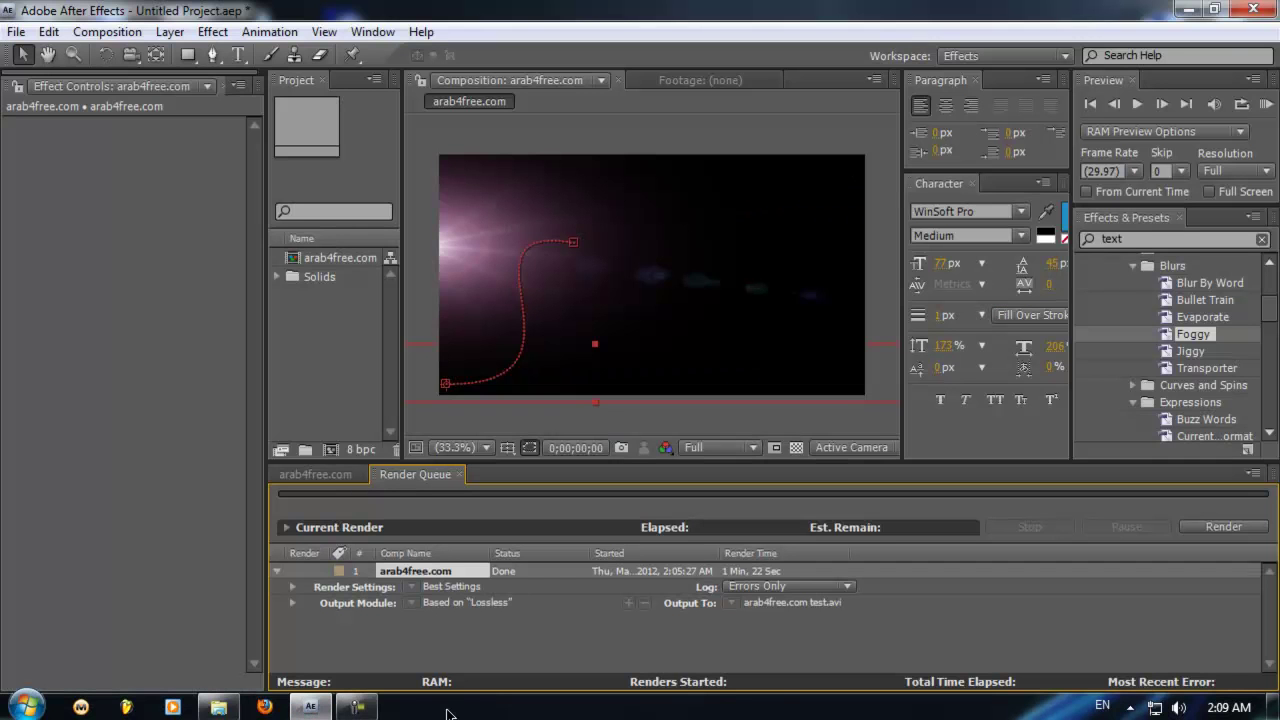
Show the arab4free.com timeline and pull the work area end back to about 4 seconds
{"action": "key", "text": "ctrl+alt+0"}
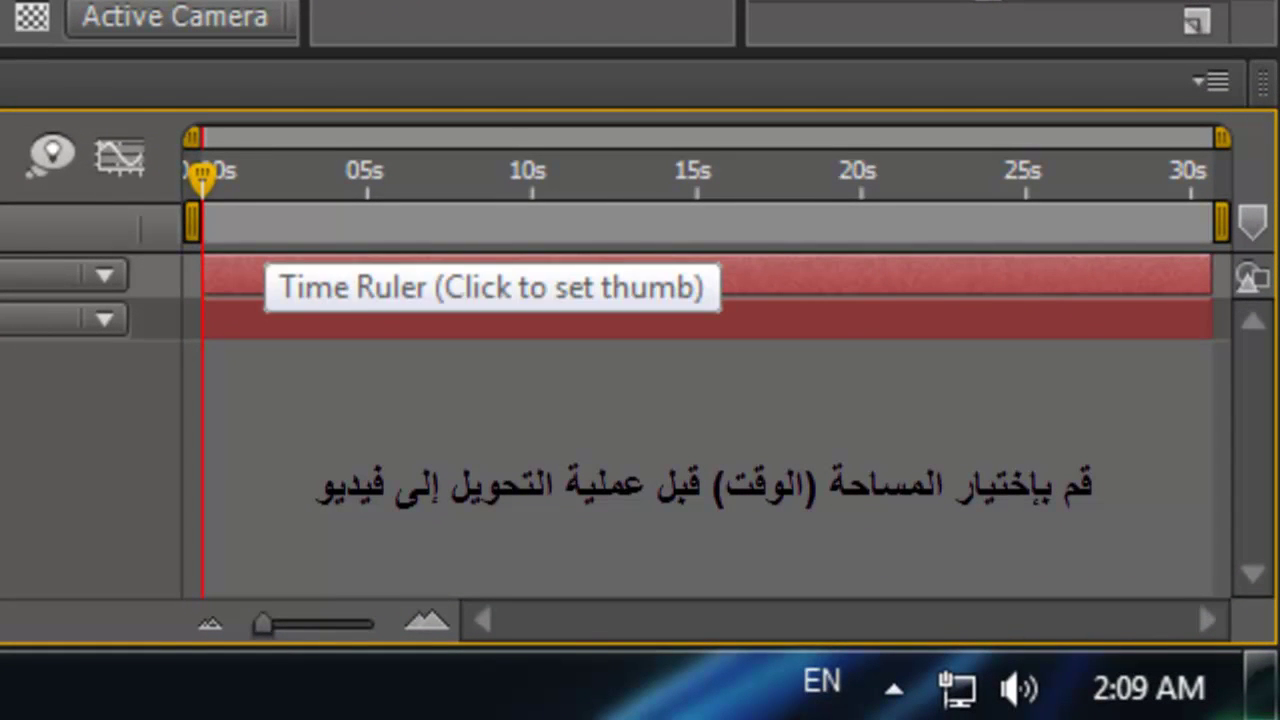
{"action": "left_click_drag", "start_coordinate": [1222, 222], "coordinate": [396, 222]}
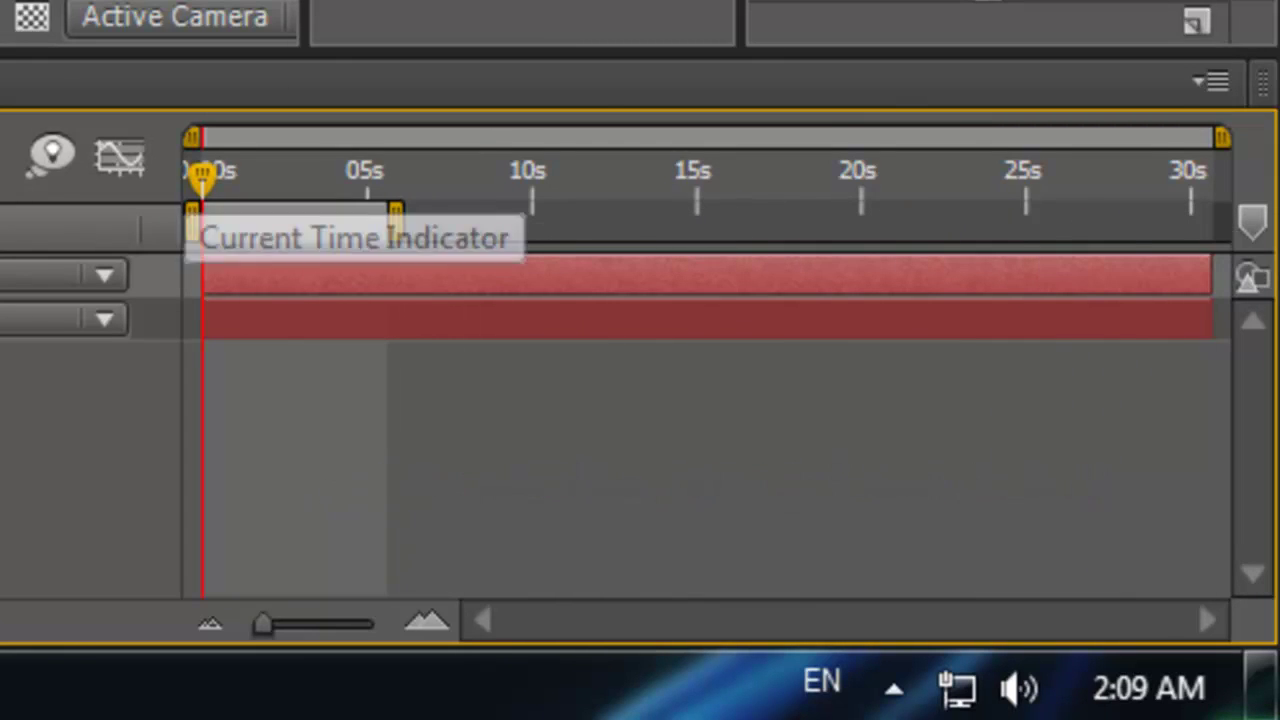
{"action": "left_click_drag", "start_coordinate": [200, 175], "coordinate": [326, 175]}
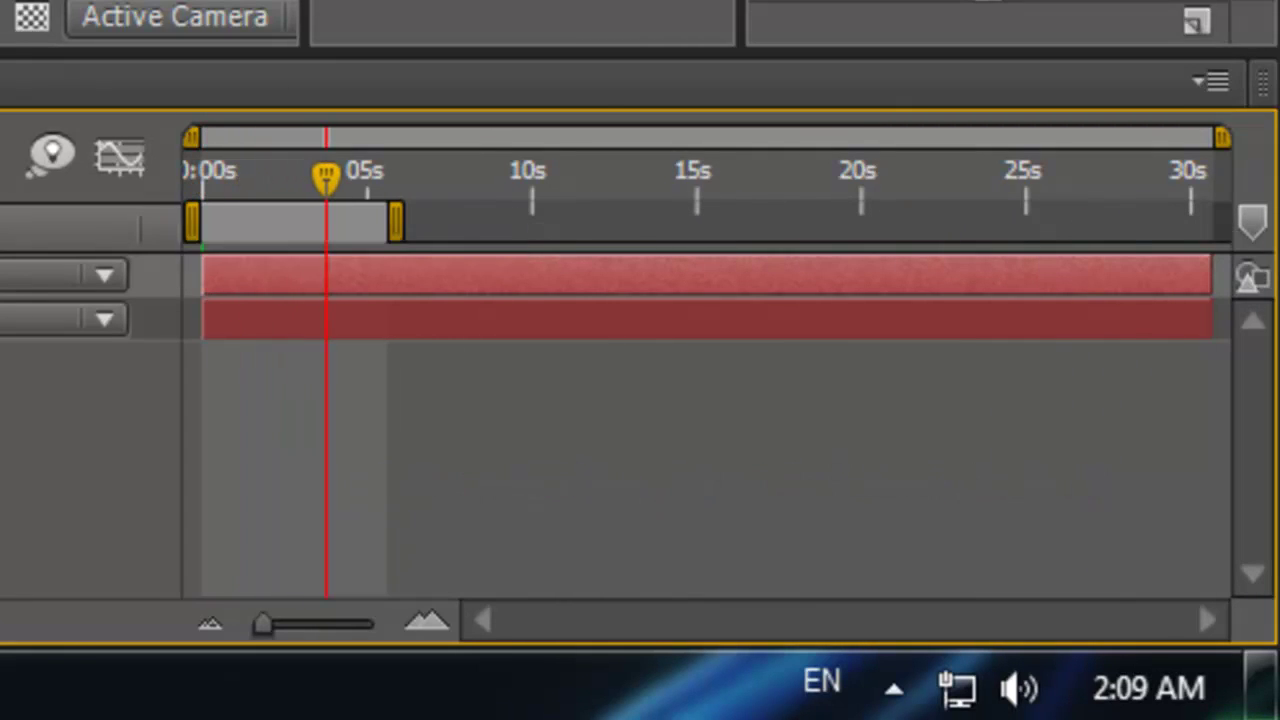
{"action": "left_click_drag", "start_coordinate": [396, 222], "coordinate": [331, 222]}
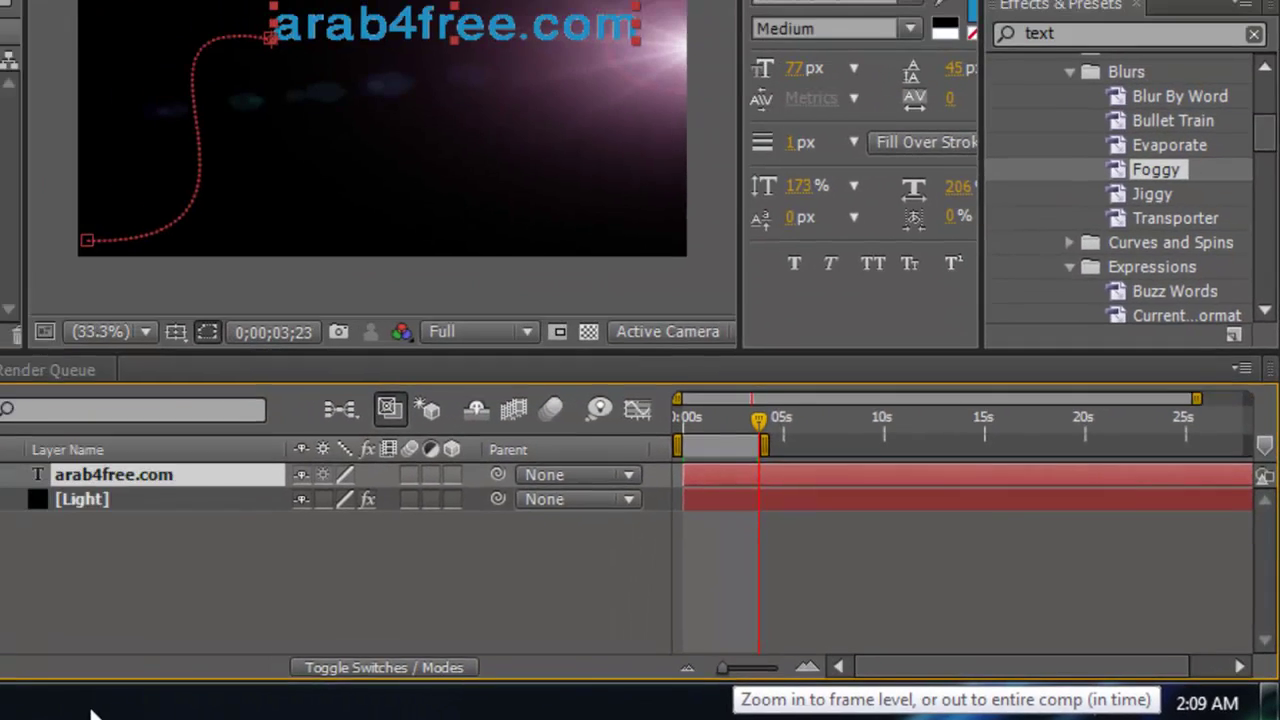
Zoom in, step frames to 0;00;02;28, and end the work area there
{"action": "left_click_drag", "start_coordinate": [768, 671], "coordinate": [806, 671]}
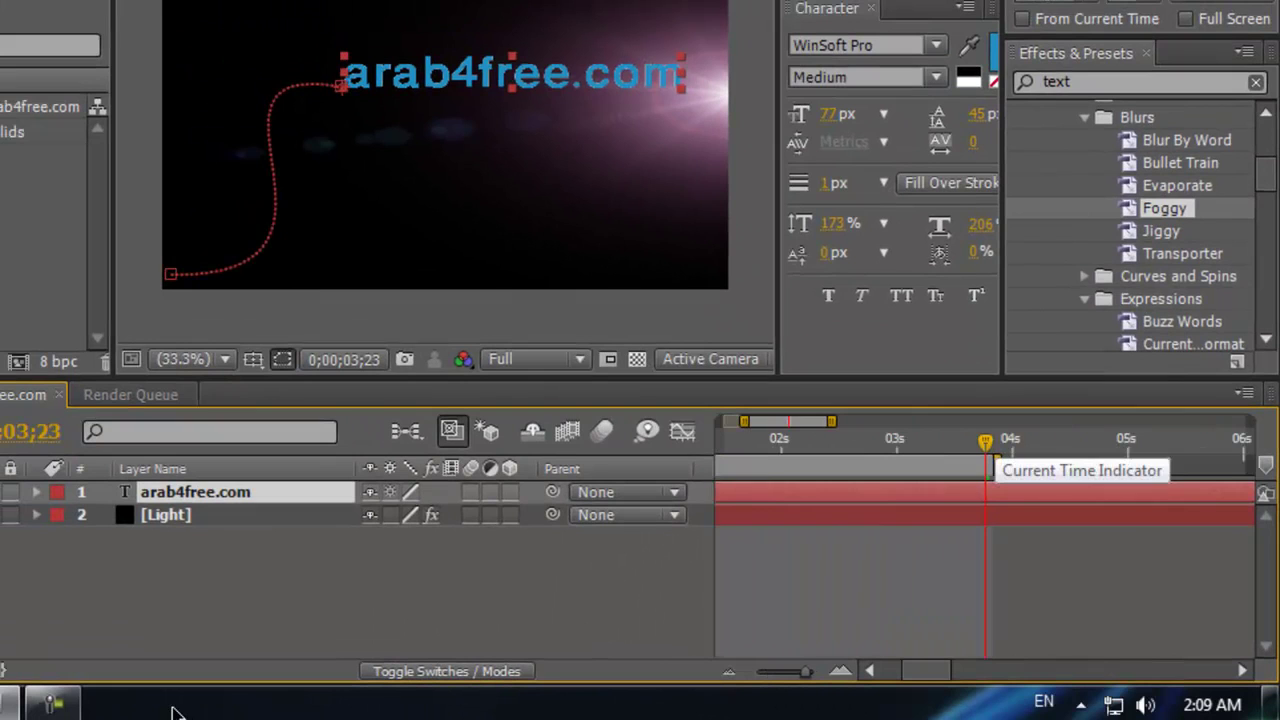
{"action": "key", "text": "Page_Up"}
{"action": "key", "text": "Page_Up"}
{"action": "key", "text": "Page_Up"}
{"action": "key", "text": "Page_Up"}
{"action": "key", "text": "Page_Up"}
{"action": "key", "text": "Page_Up"}
{"action": "key", "text": "Page_Up"}
{"action": "key", "text": "Page_Up"}
{"action": "key", "text": "Page_Up"}
{"action": "key", "text": "Page_Up"}
{"action": "key", "text": "Page_Up"}
{"action": "key", "text": "Page_Up"}
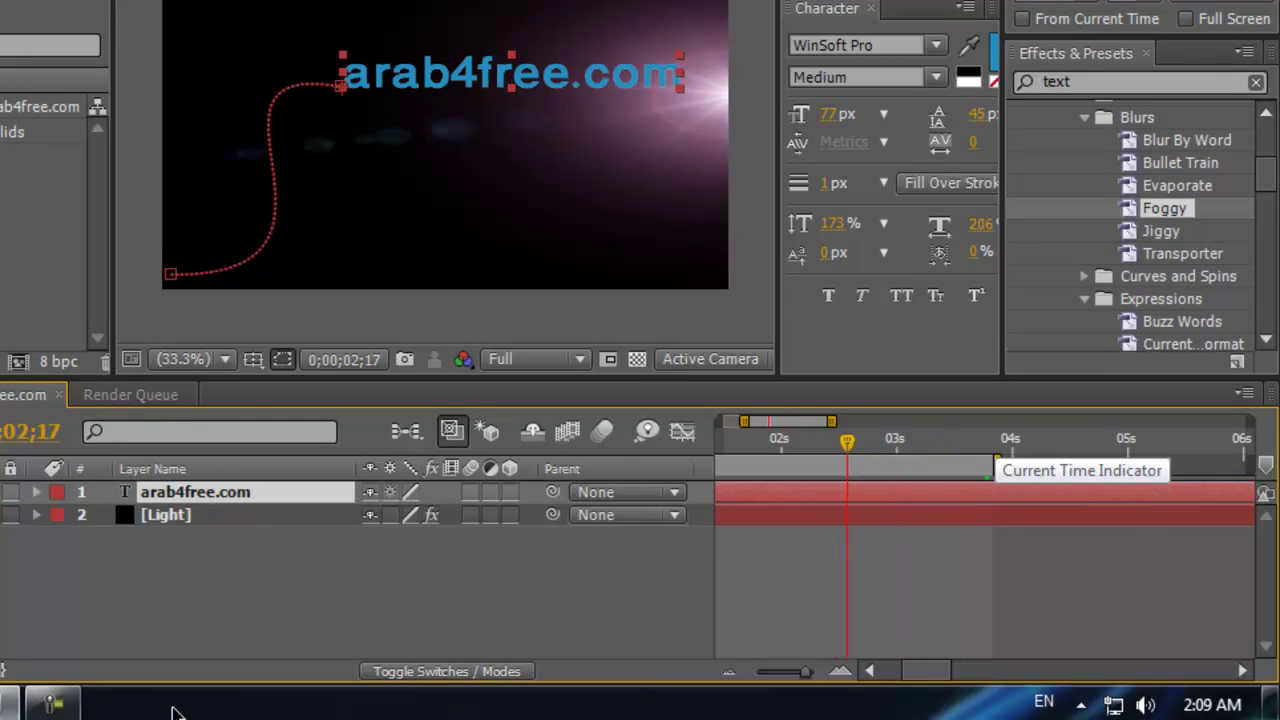
{"action": "key", "text": "Page_Down"}
{"action": "key", "text": "Page_Down"}
{"action": "key", "text": "Page_Down"}
{"action": "key", "text": "Page_Up"}
{"action": "key", "text": "Page_Up"}
{"action": "key", "text": "Page_Up"}
{"action": "key", "text": "Page_Up"}
{"action": "key", "text": "Page_Up"}
{"action": "key", "text": "Page_Up"}
{"action": "key", "text": "Page_Up"}
{"action": "key", "text": "Page_Up"}
{"action": "key", "text": "Page_Up"}
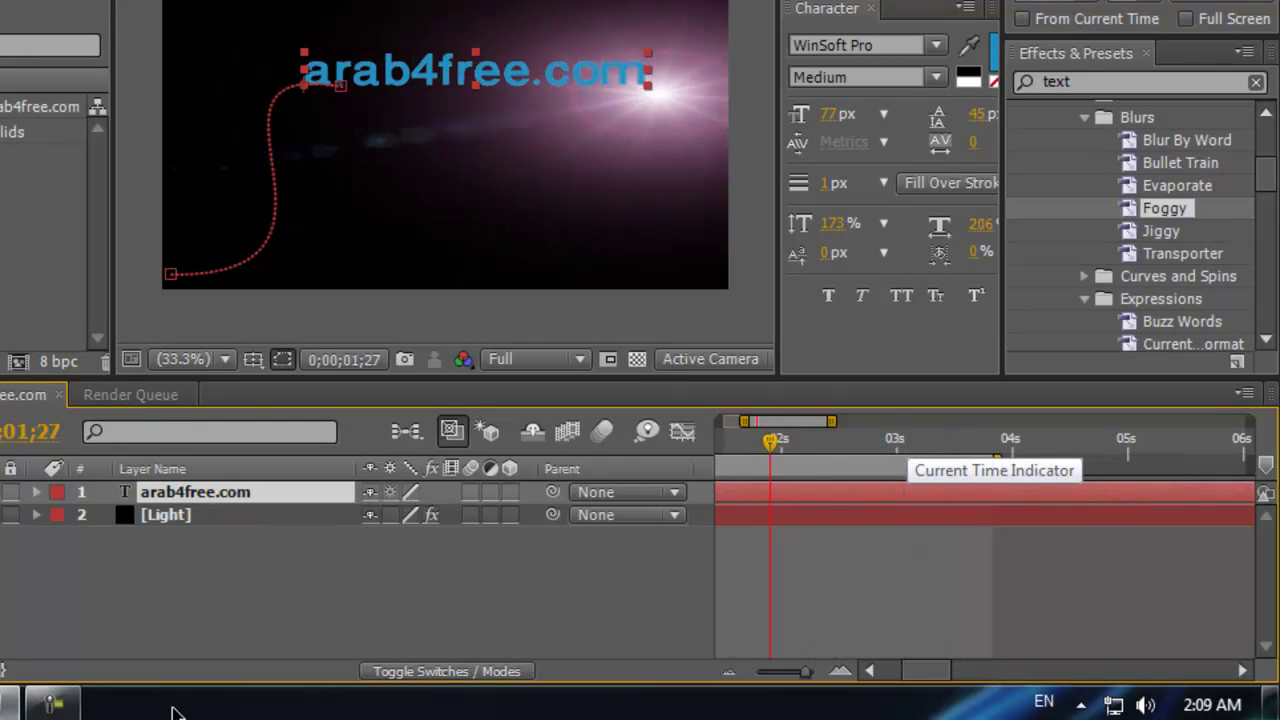
{"action": "key", "text": "Page_Down"}
{"action": "key", "text": "Page_Down"}
{"action": "key", "text": "Page_Down"}
{"action": "key", "text": "Page_Up"}
{"action": "key", "text": "Page_Up"}
{"action": "key", "text": "Page_Up"}
{"action": "key", "text": "Page_Up"}
{"action": "key", "text": "Page_Up"}
{"action": "key", "text": "Page_Up"}
{"action": "key", "text": "Page_Down"}
{"action": "key", "text": "Page_Down"}
{"action": "key", "text": "Page_Down"}
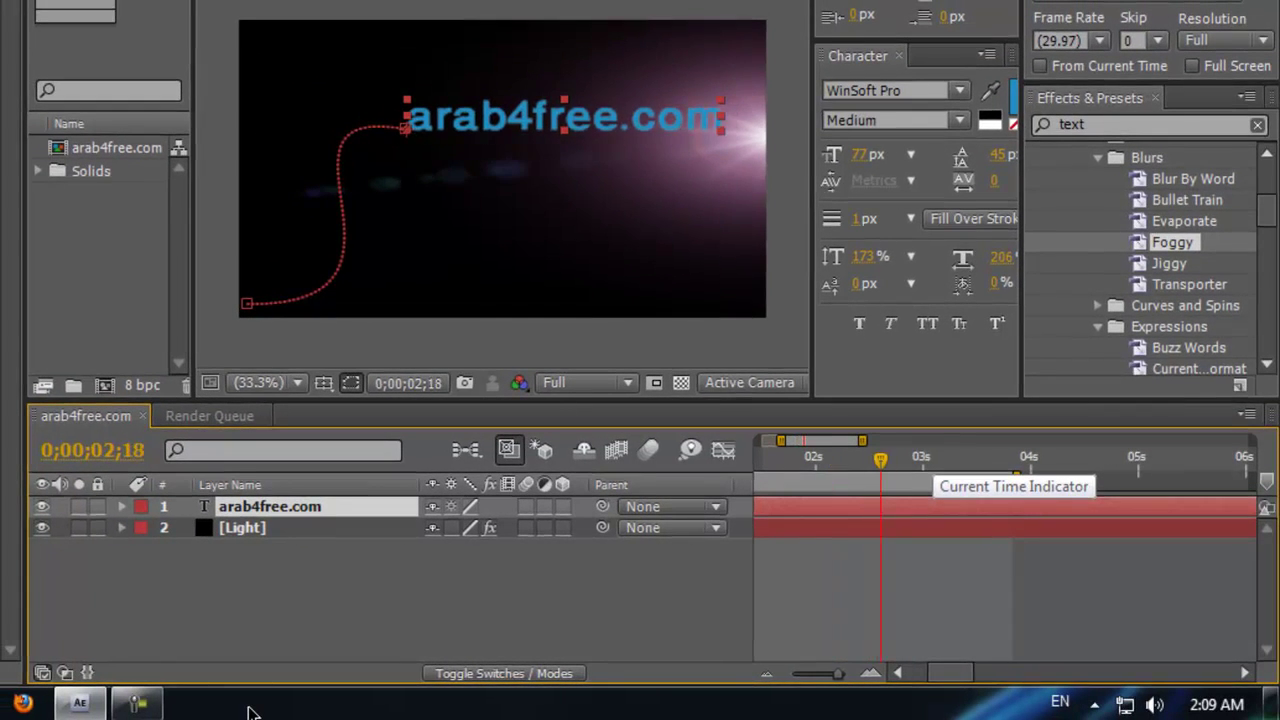
{"action": "key", "text": "Page_Up"}
{"action": "key", "text": "Page_Up"}
{"action": "key", "text": "Page_Up"}
{"action": "key", "text": "Page_Down"}
{"action": "key", "text": "Page_Down"}
{"action": "key", "text": "Page_Down"}
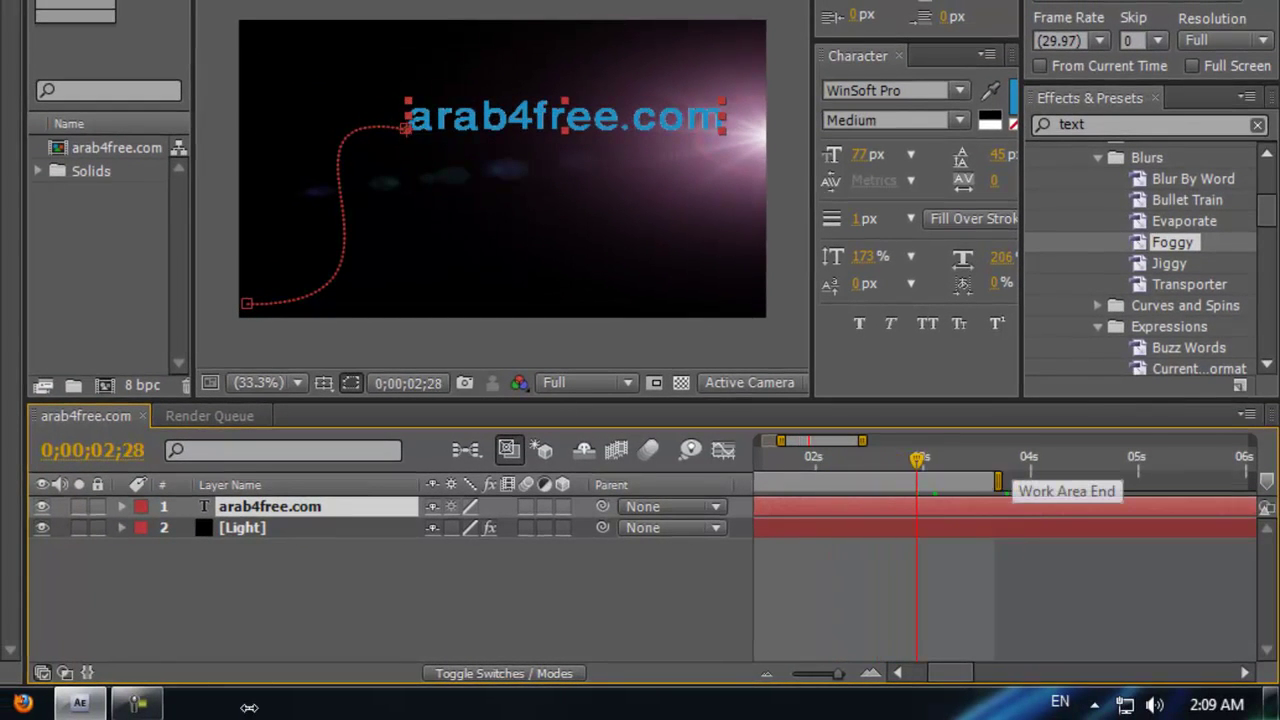
{"action": "key", "text": "n"}
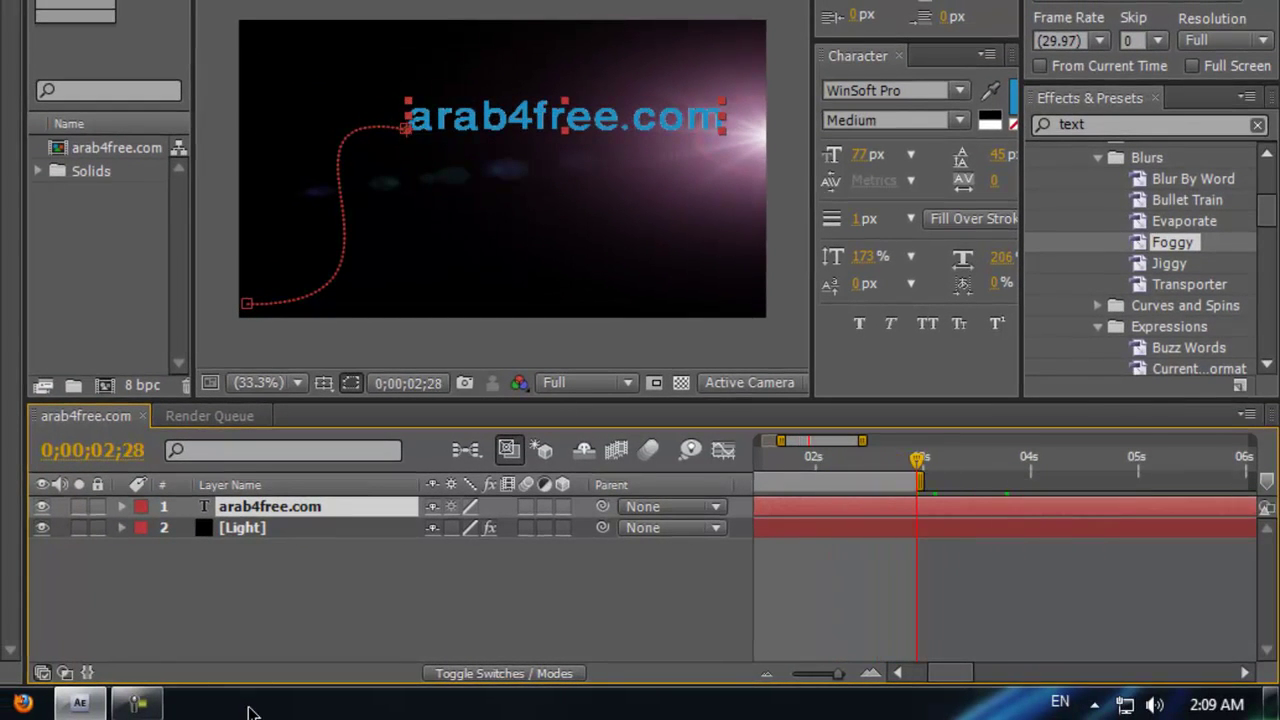